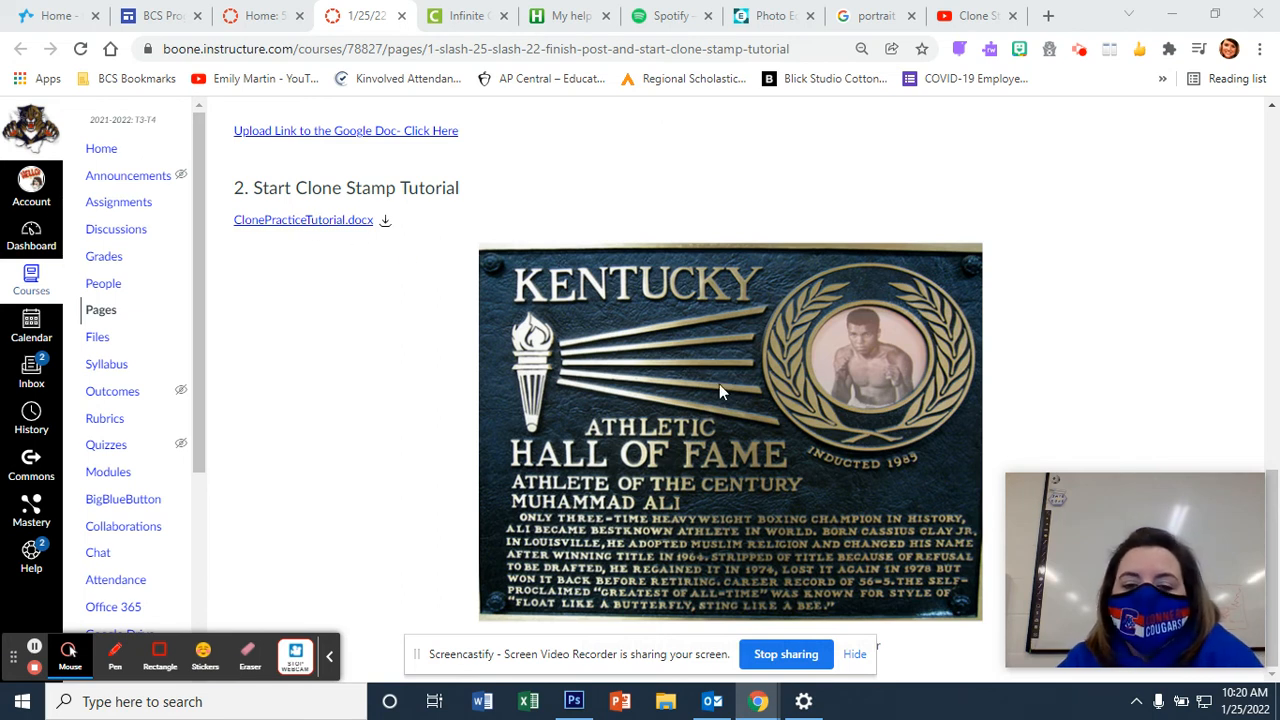
Step: Copy the Hall of Fame plaque image from the Canvas clone stamp tutorial page
{"action": "right_click", "coordinate": [701, 352]}
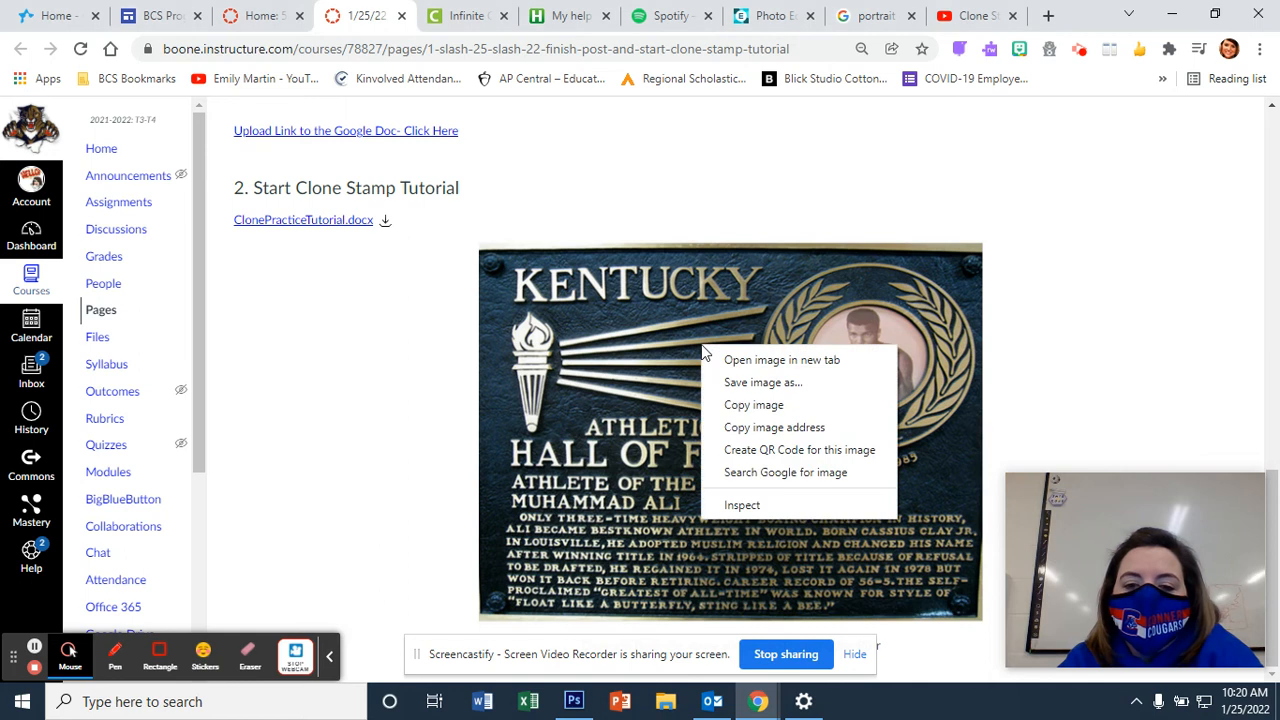
{"action": "left_click", "coordinate": [725, 402]}
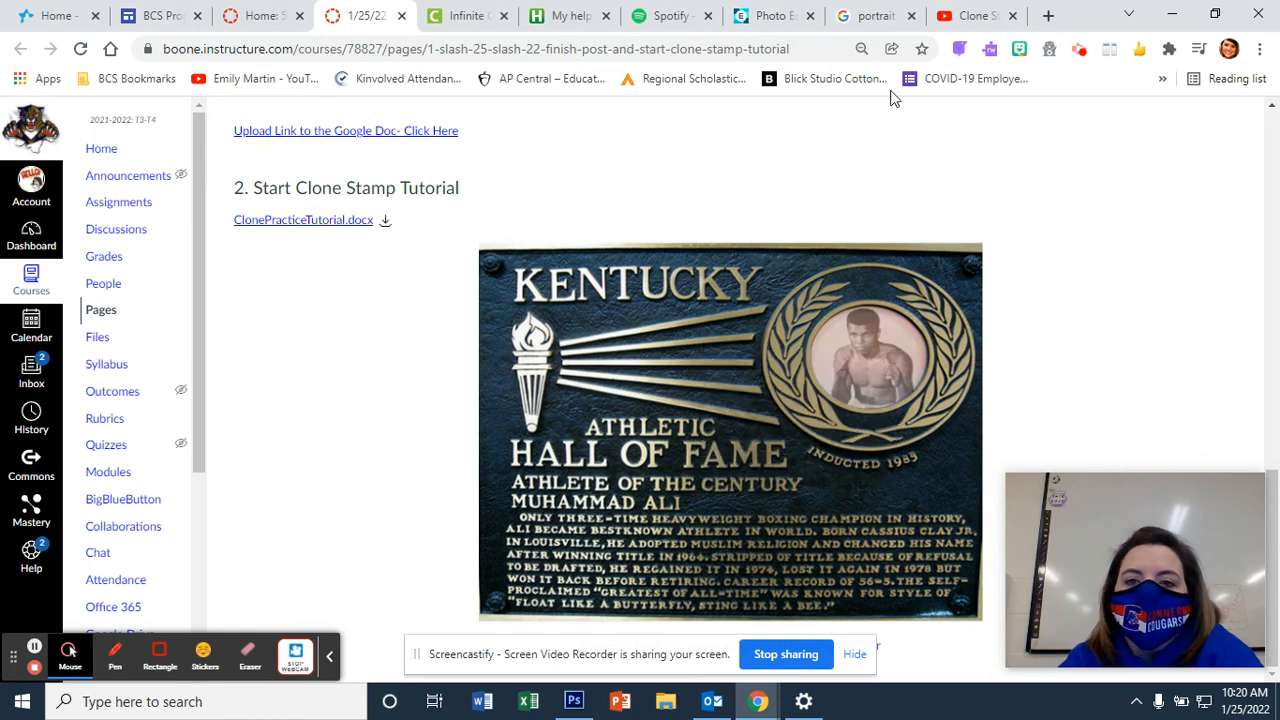
Step: Load pixlr.com in a new Chrome tab and launch the Pixlr E advanced editor
{"action": "left_click", "coordinate": [1048, 15]}
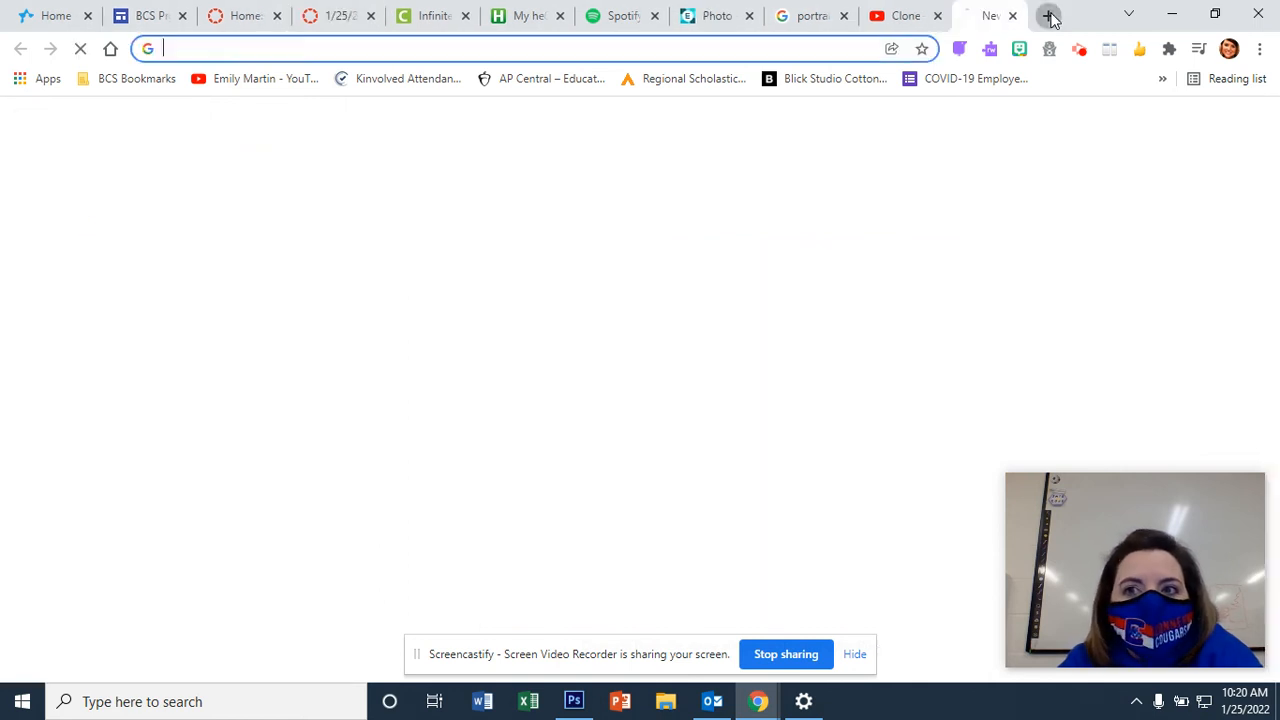
{"action": "left_click", "coordinate": [655, 47]}
{"action": "type", "text": "pixlr.com"}
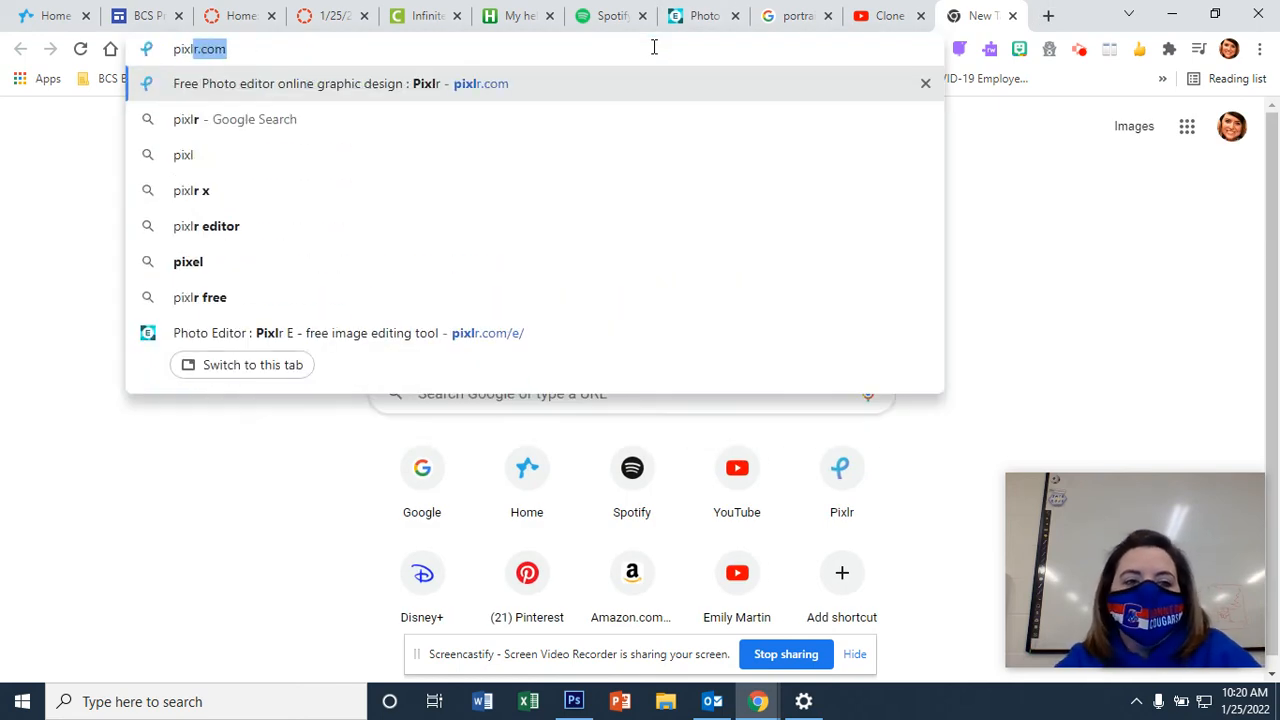
{"action": "key", "text": "Right"}
{"action": "key", "text": "Return"}
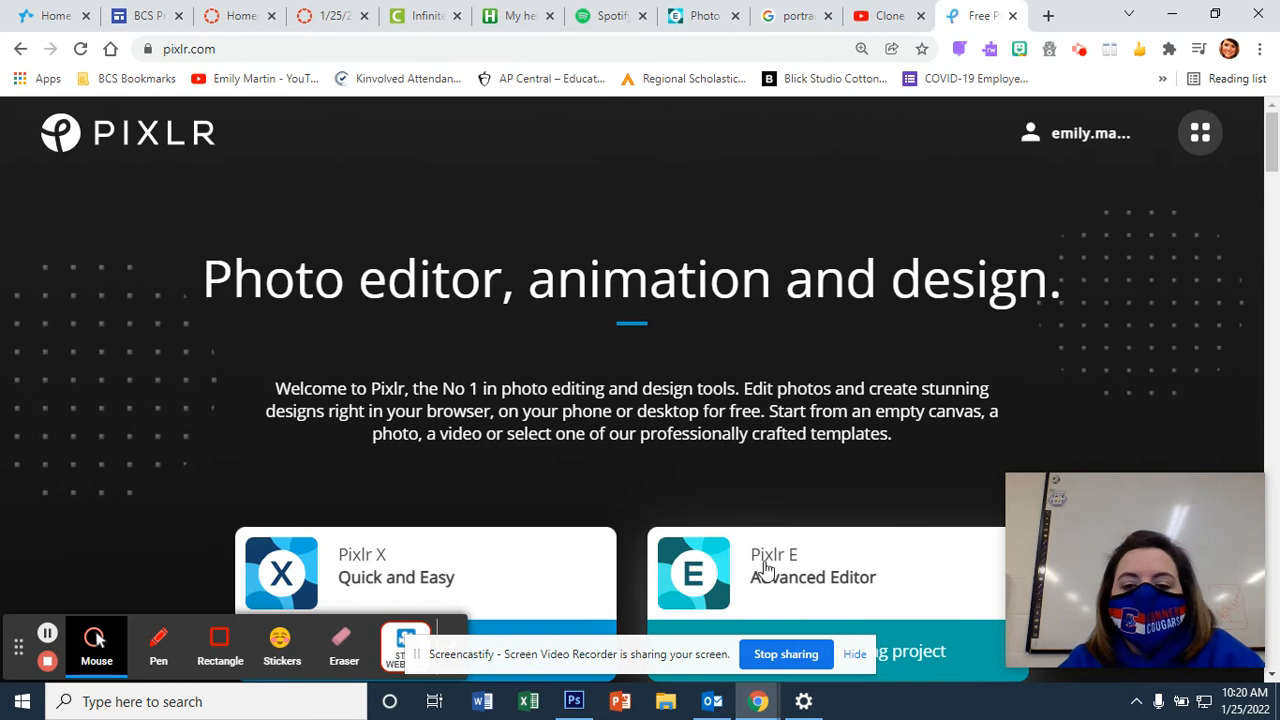
{"action": "left_click", "coordinate": [788, 568]}
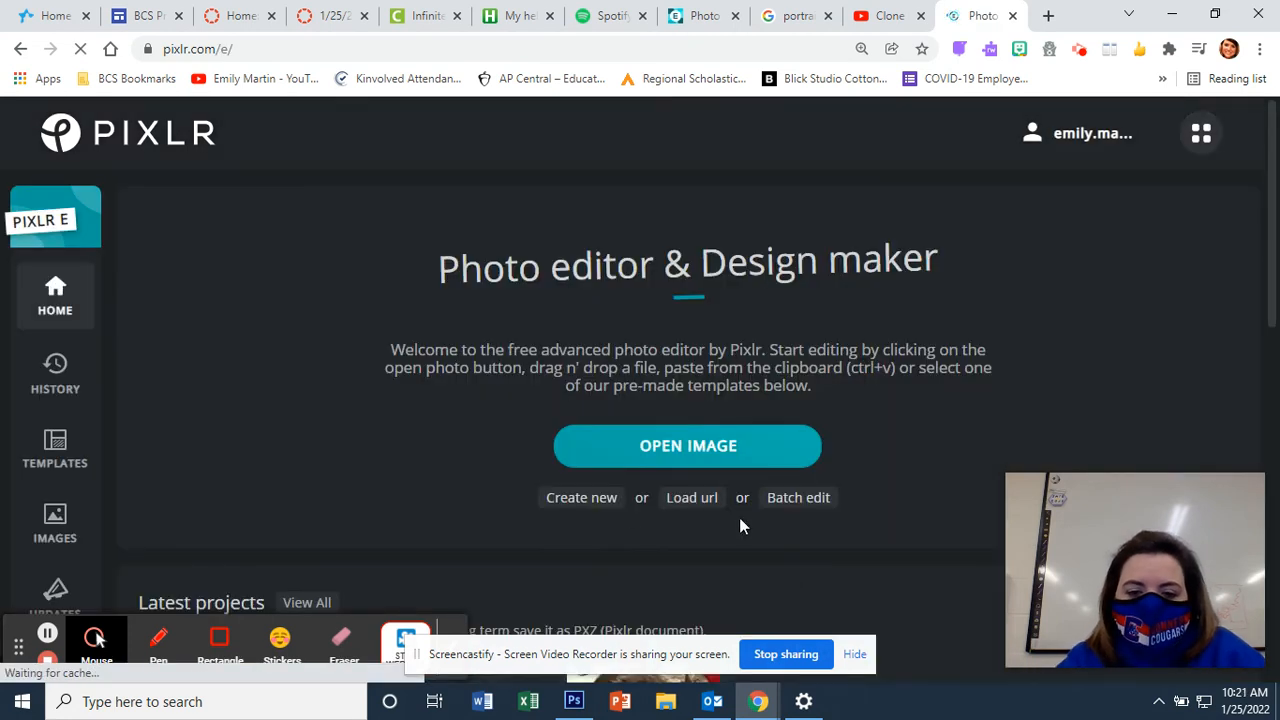
Step: Create a blank 3300 × 2500 px image named 'Clone Stamp Tutorial'
{"action": "left_click", "coordinate": [565, 502]}
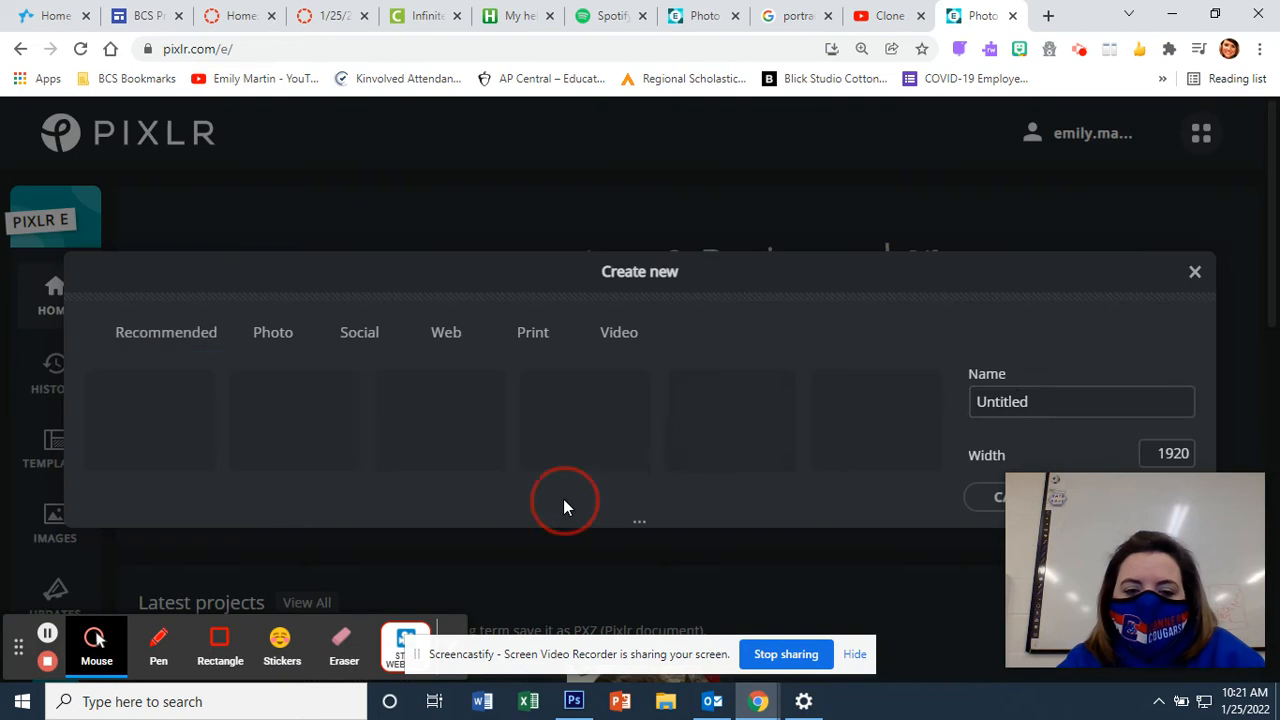
{"action": "left_click", "coordinate": [1016, 401]}
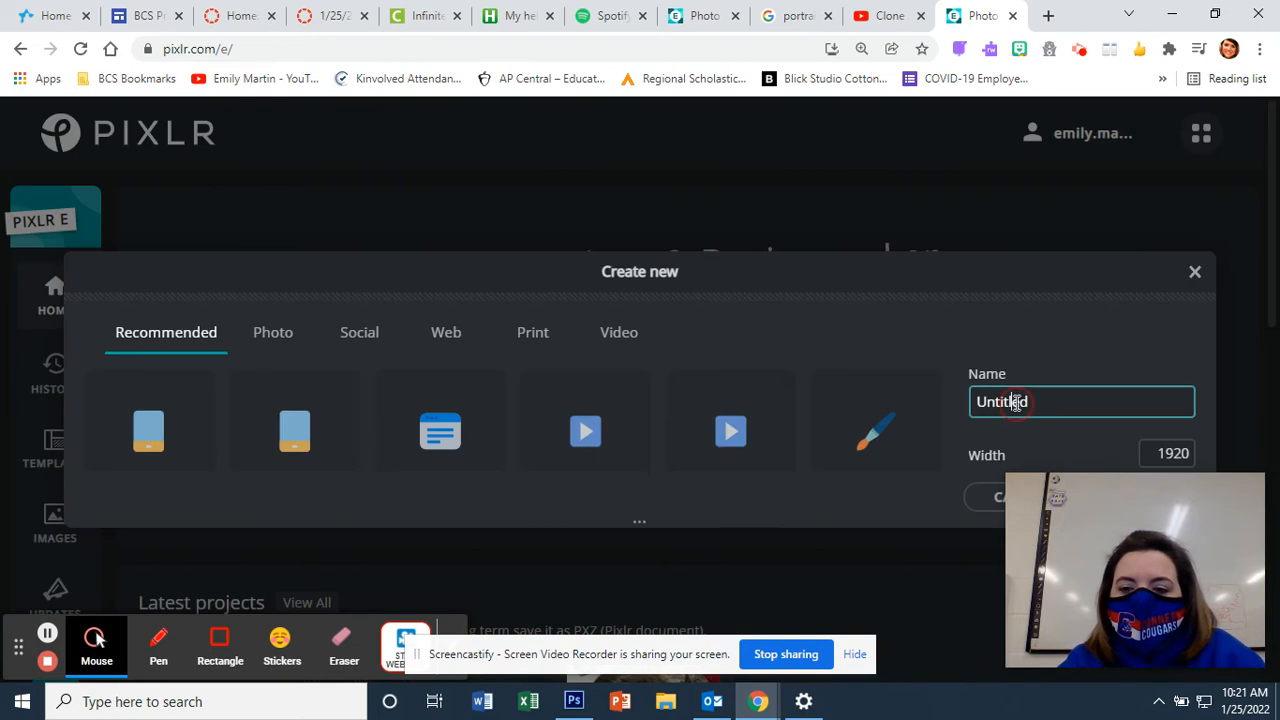
{"action": "left_click_drag", "start_coordinate": [1049, 403], "coordinate": [900, 417]}
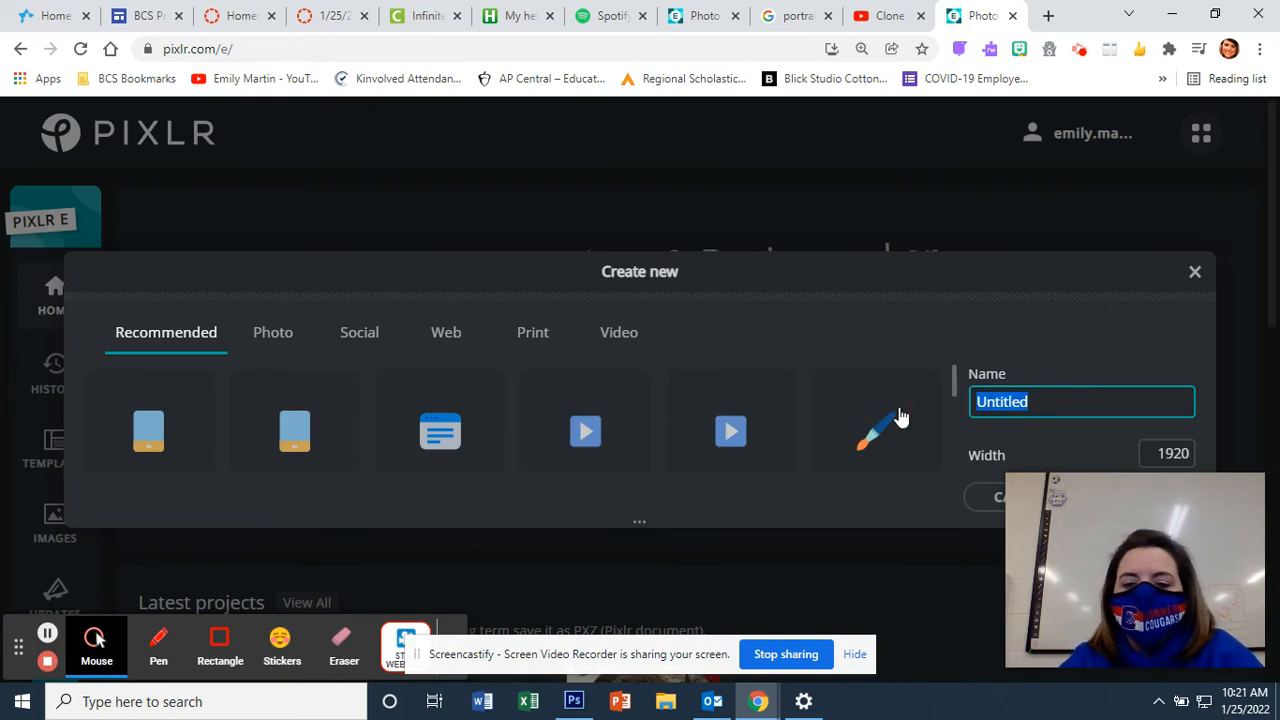
{"action": "type", "text": "Clone"}
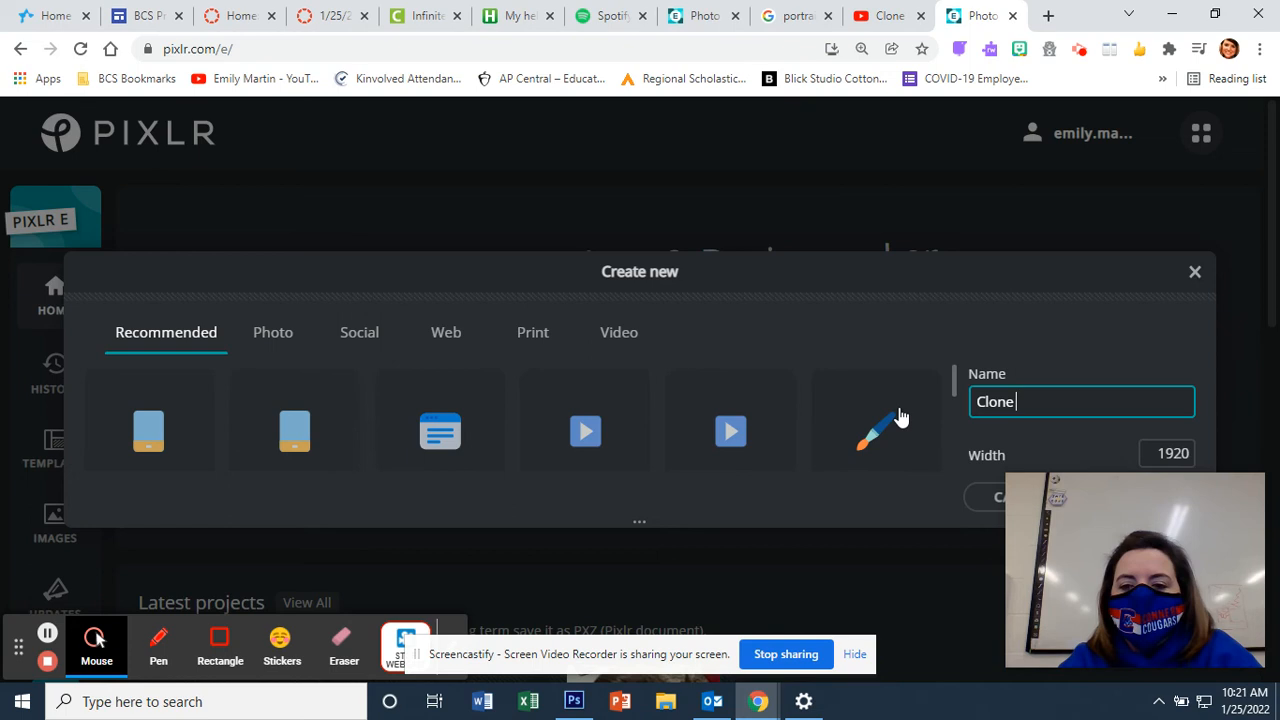
{"action": "type", "text": " Stamp Tu"}
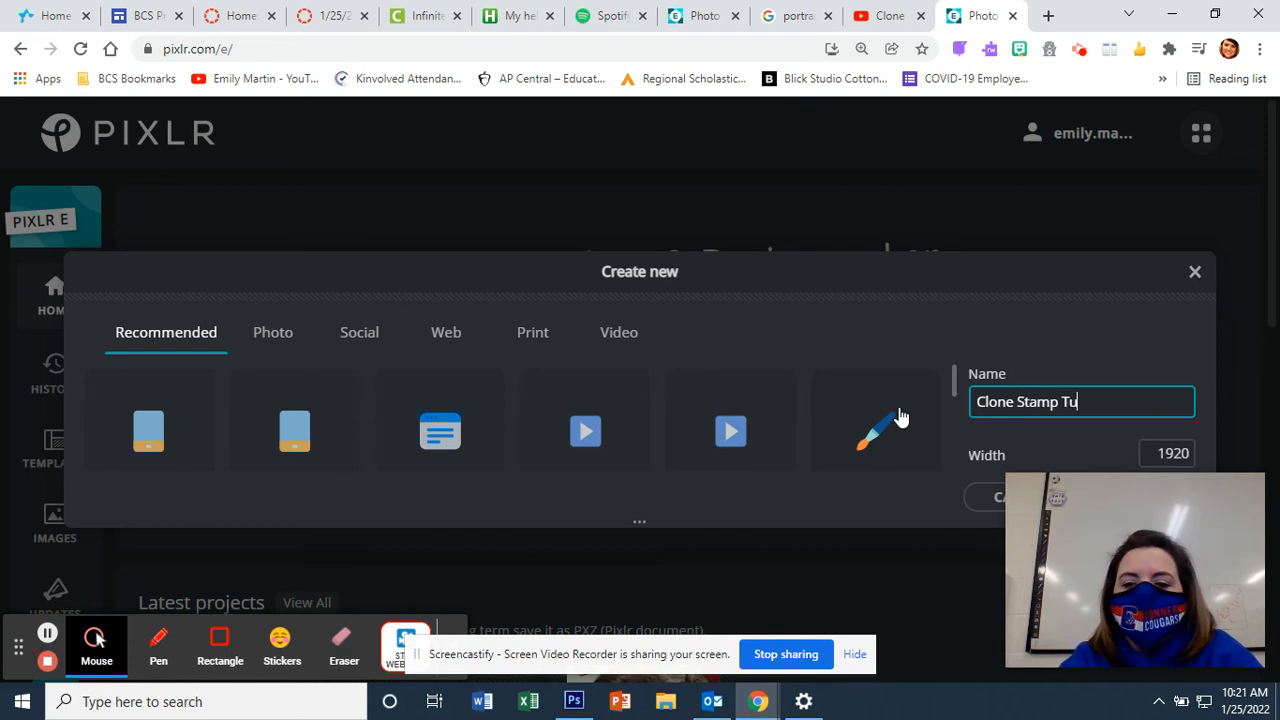
{"action": "type", "text": "torial"}
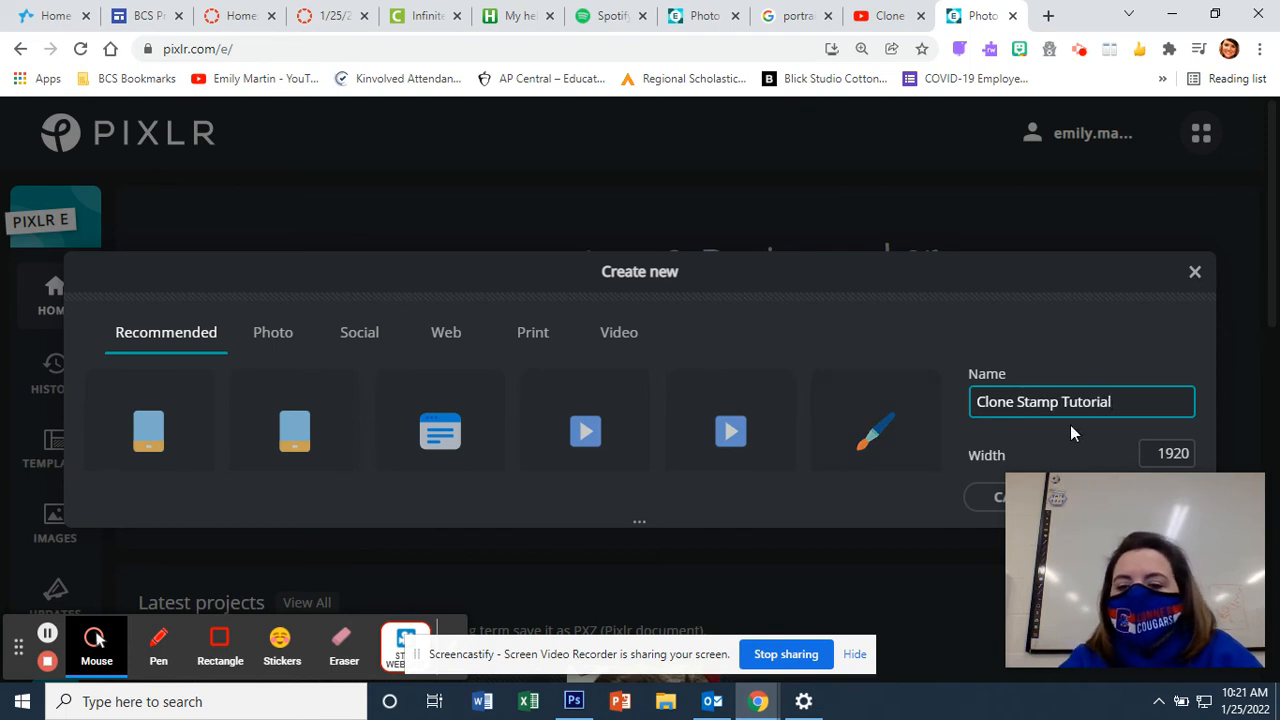
{"action": "left_click", "coordinate": [1156, 450]}
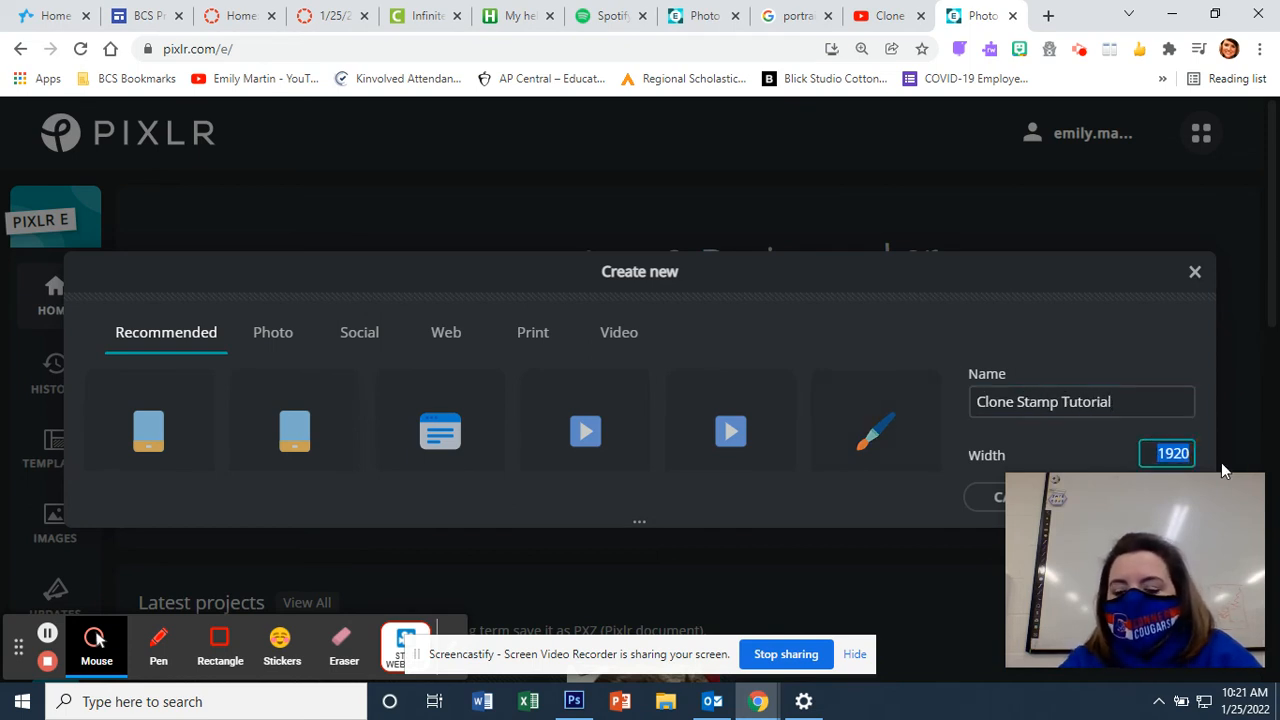
{"action": "type", "text": "3300"}
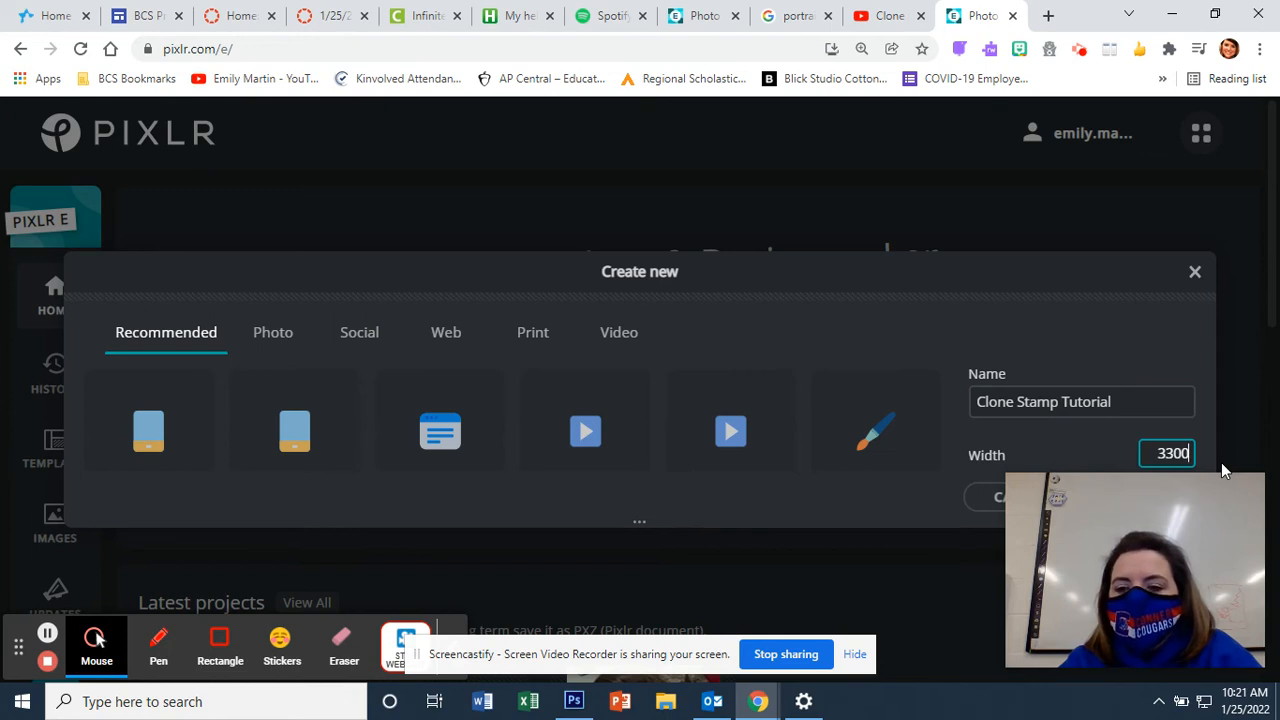
{"action": "key", "text": "Tab"}
{"action": "type", "text": "2500"}
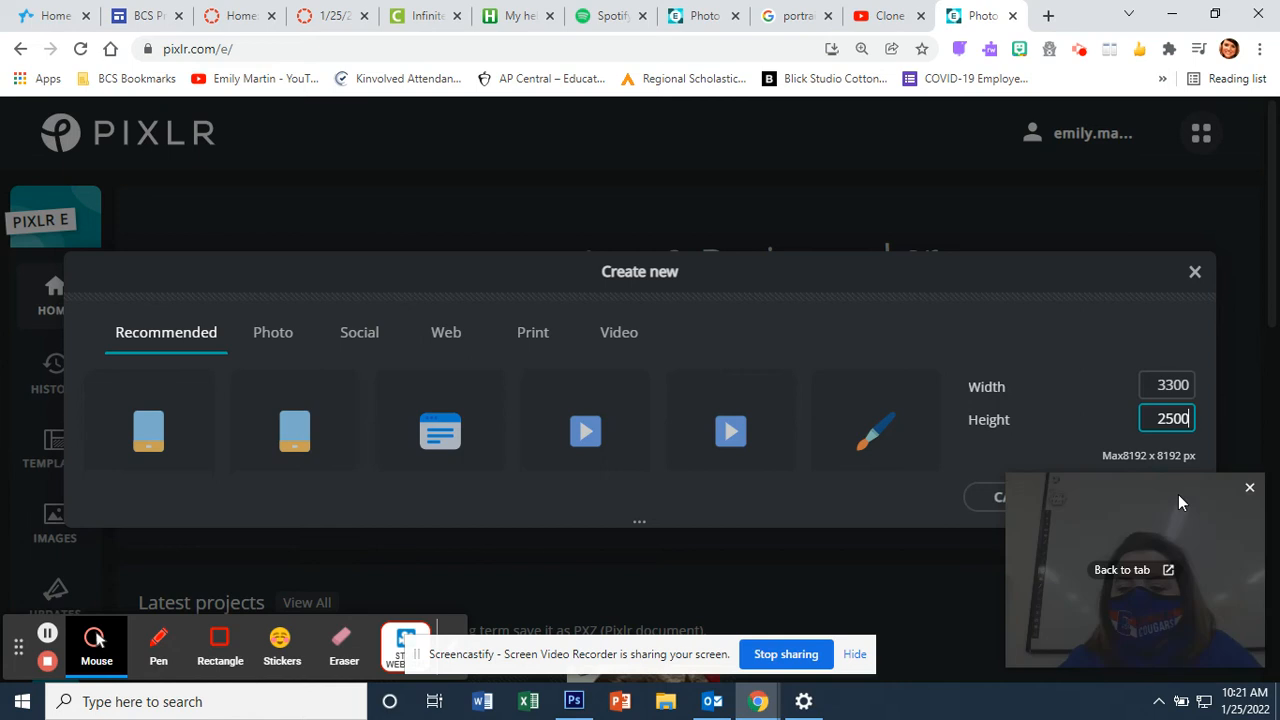
{"action": "left_click_drag", "start_coordinate": [1178, 494], "coordinate": [1151, 200]}
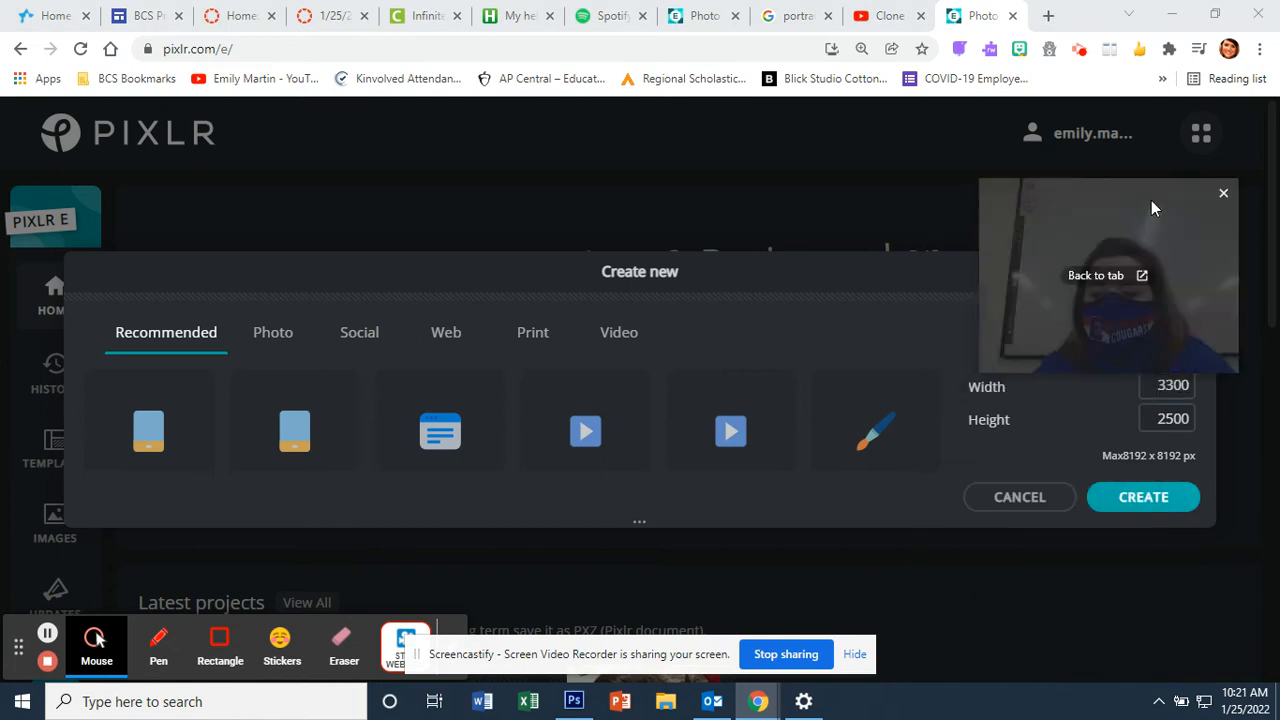
{"action": "left_click", "coordinate": [1163, 505]}
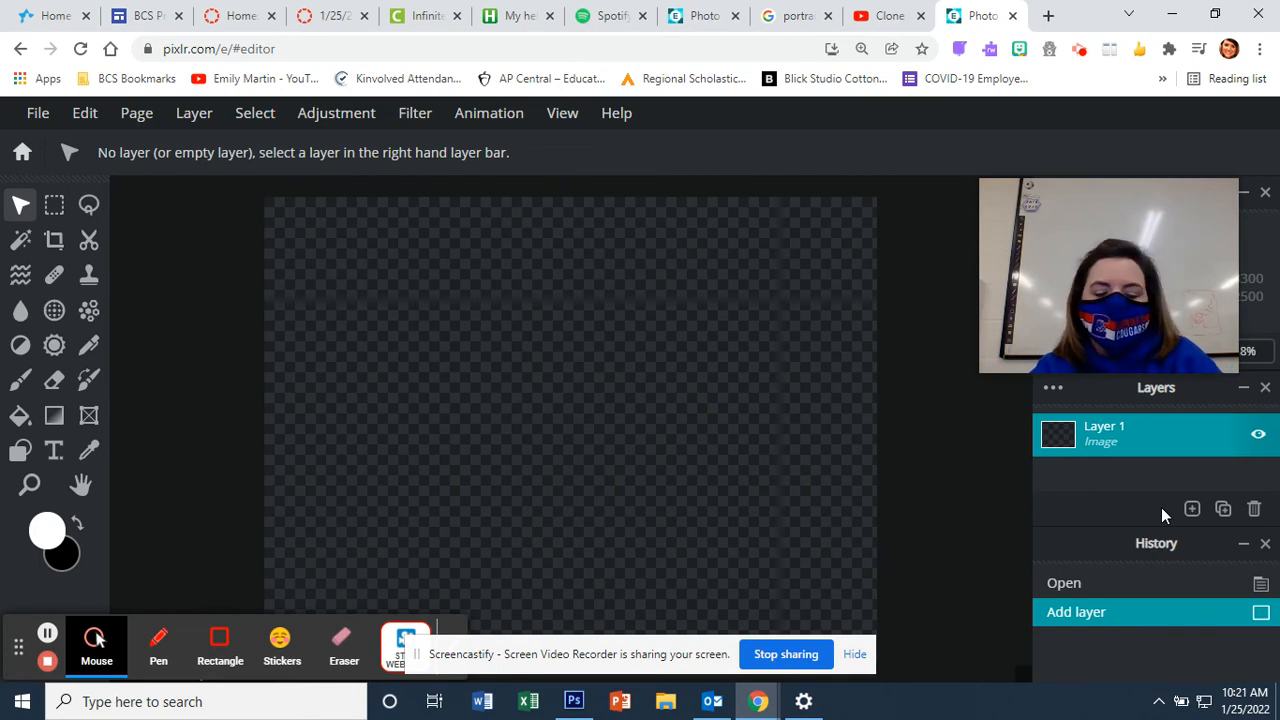
Step: Paste the plaque as a new layer, align it top-left, and resize it to 3300 × 2550
{"action": "key", "text": "ctrl+v"}
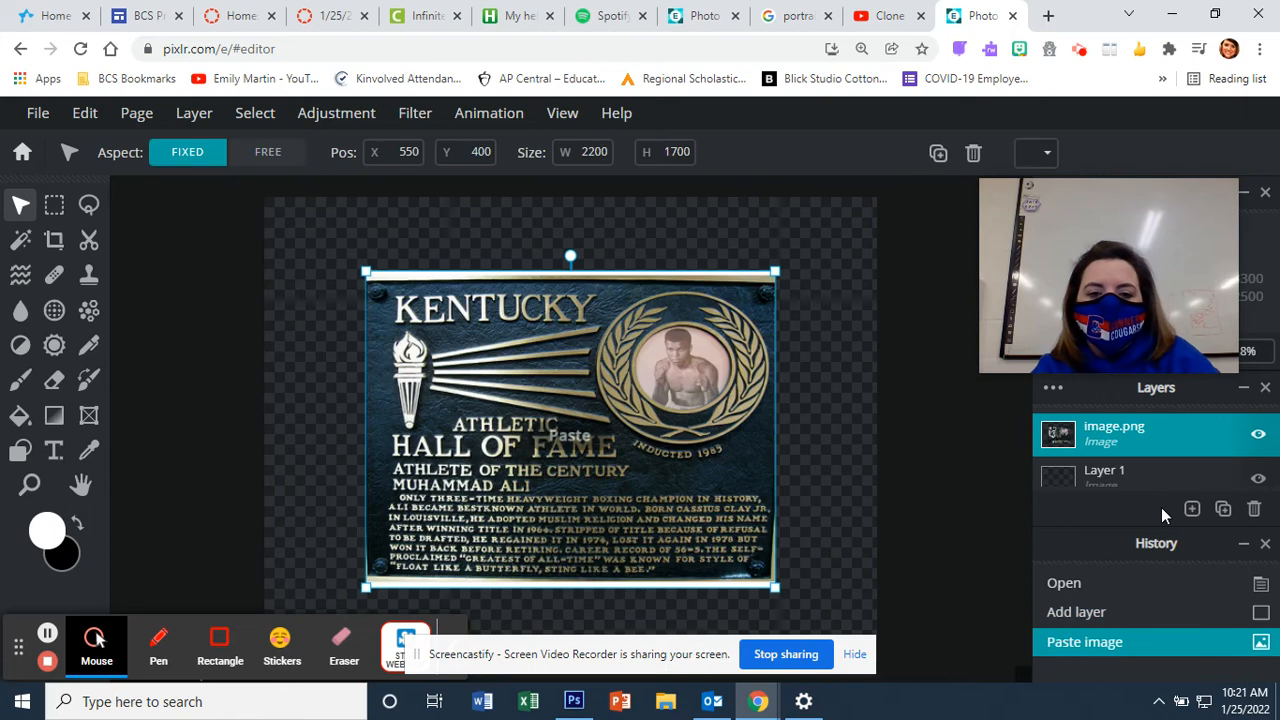
{"action": "left_click_drag", "start_coordinate": [706, 458], "coordinate": [611, 386]}
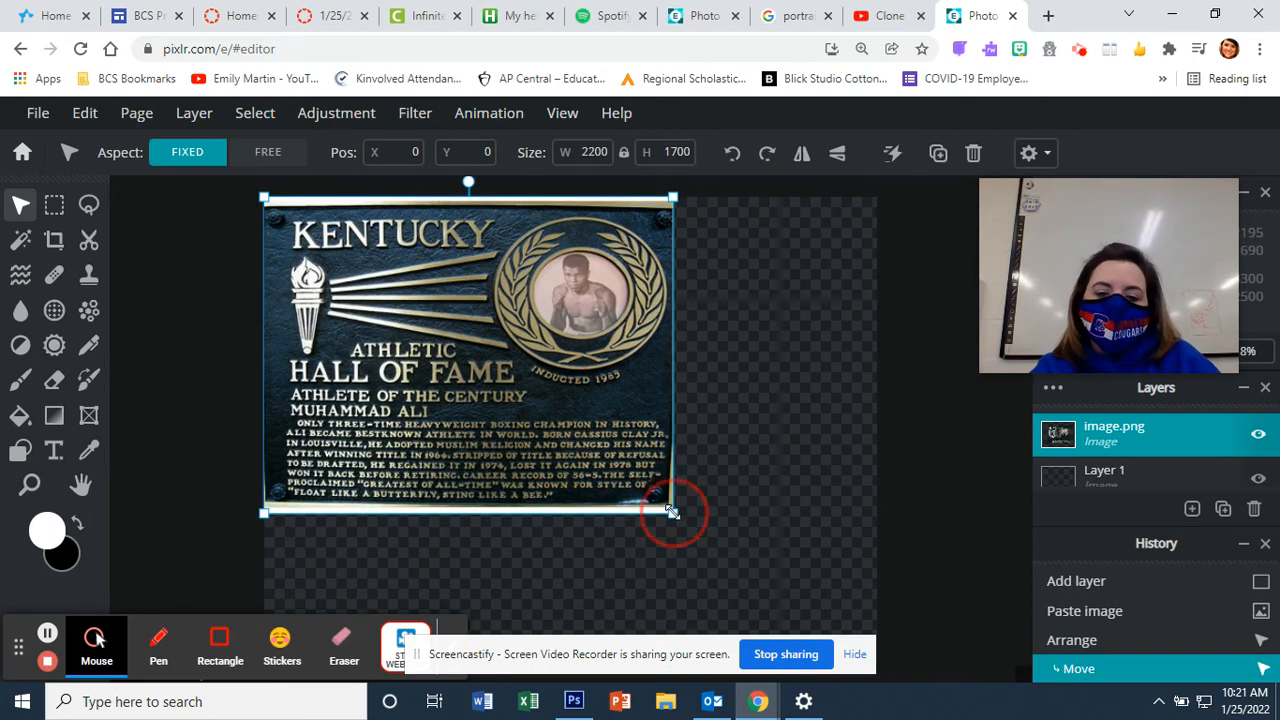
{"action": "left_click_drag", "start_coordinate": [671, 511], "coordinate": [873, 617]}
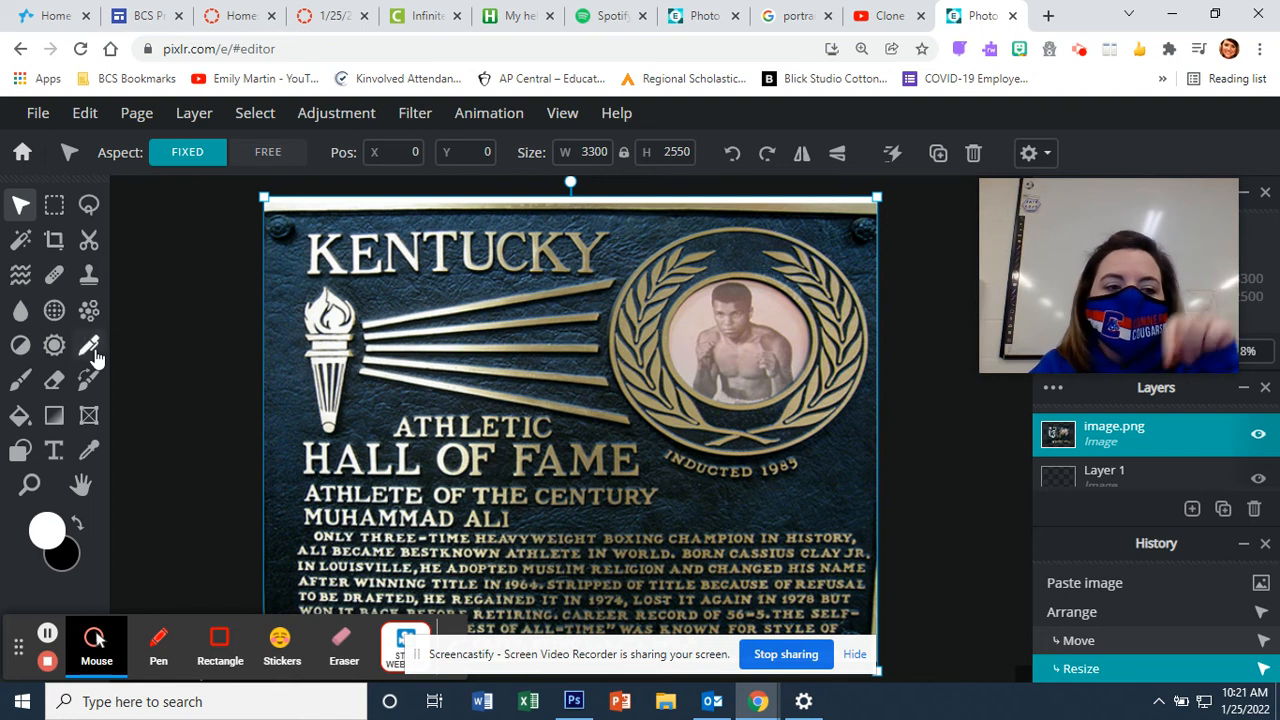
Step: Activate the Clone stamp tool and bring up its brush options
{"action": "left_click", "coordinate": [97, 280]}
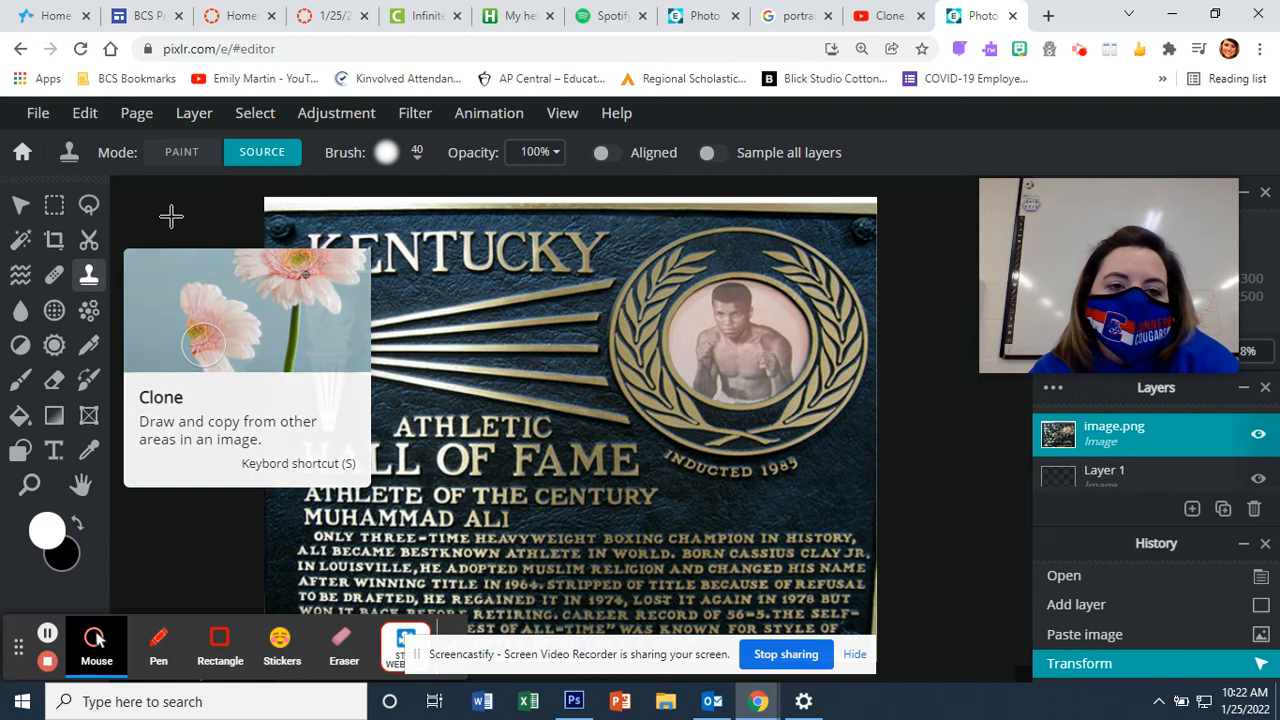
{"action": "left_click", "coordinate": [386, 155]}
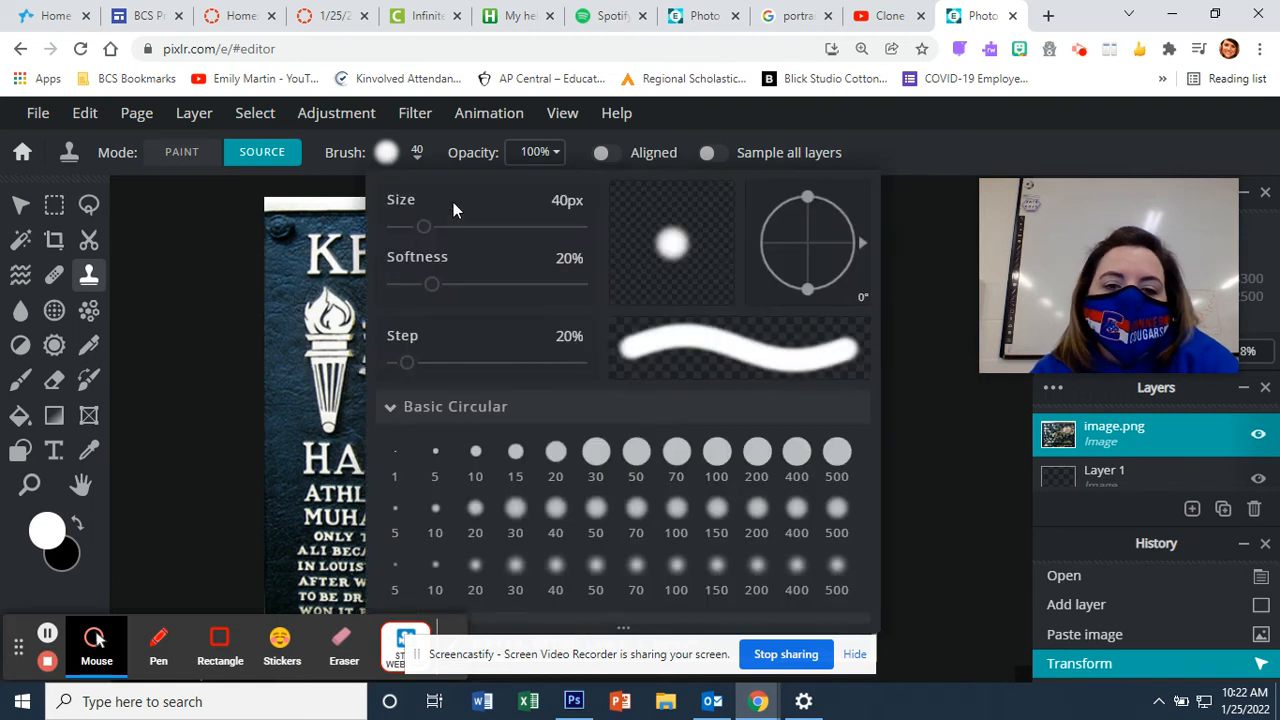
Step: Pick the soft round 70 brush preset and enlarge the clone brush to 85px
{"action": "left_click", "coordinate": [596, 452]}
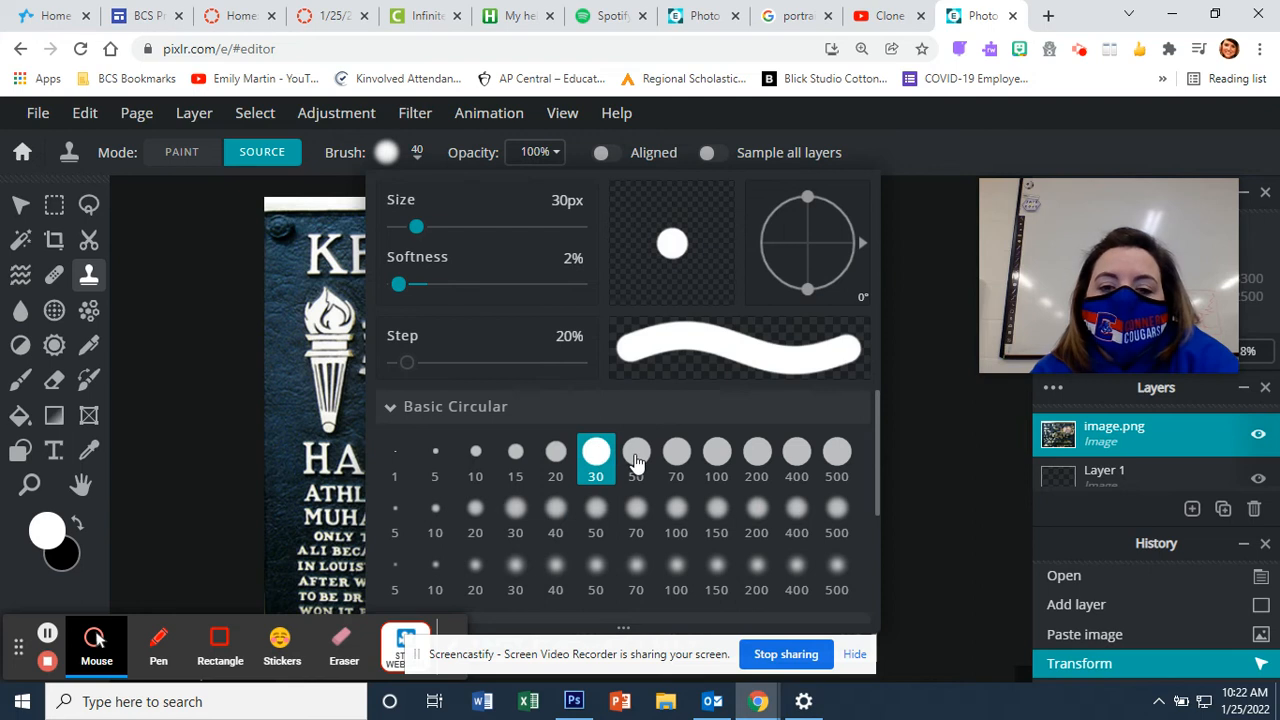
{"action": "left_click", "coordinate": [636, 452]}
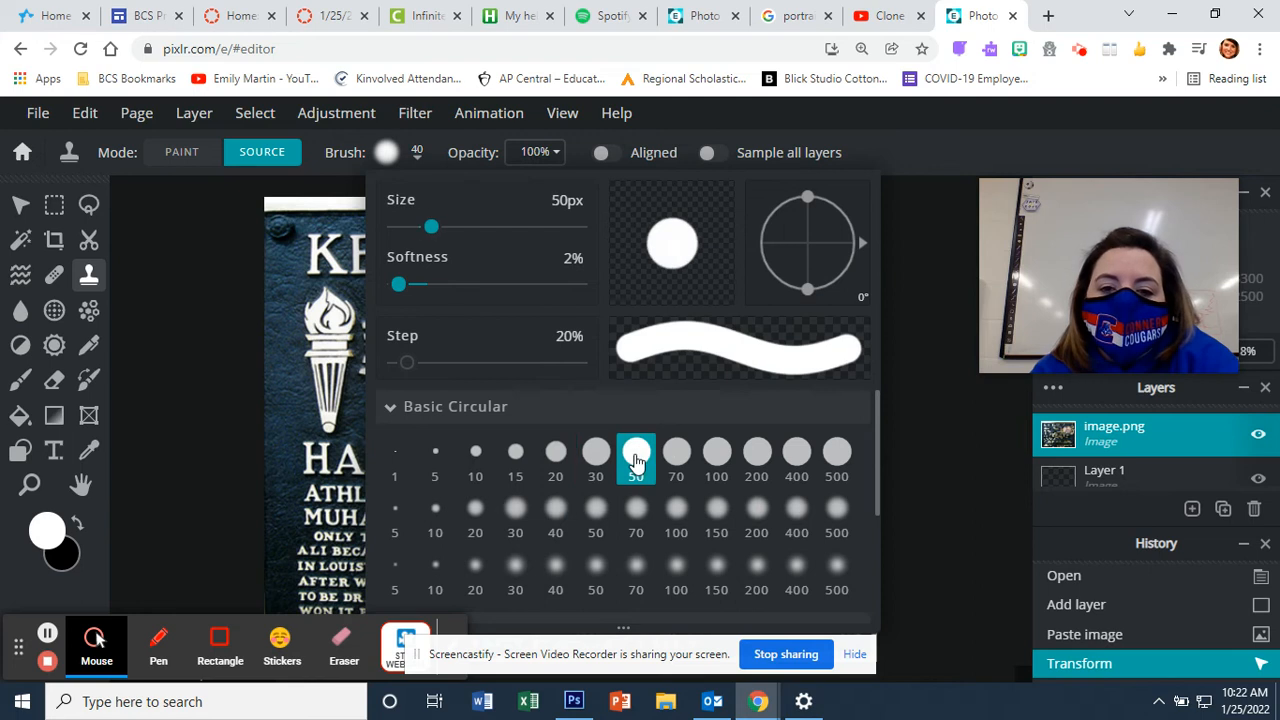
{"action": "left_click", "coordinate": [677, 516]}
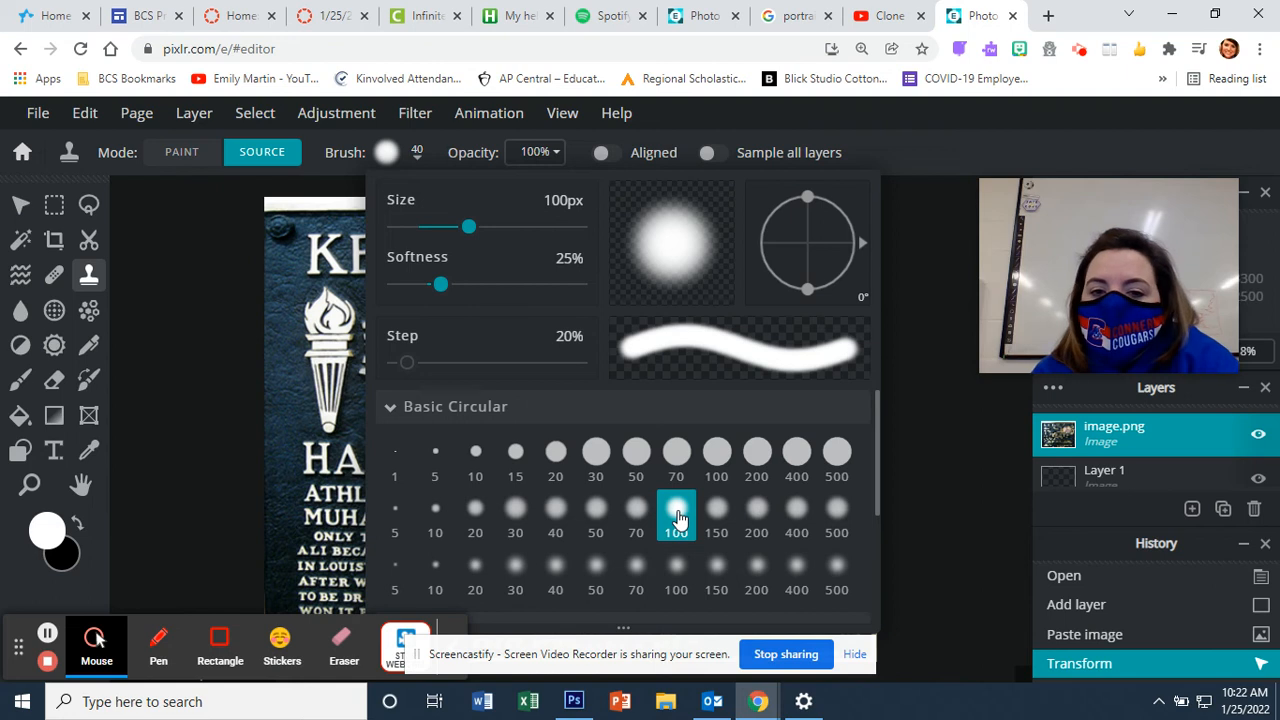
{"action": "left_click", "coordinate": [636, 516]}
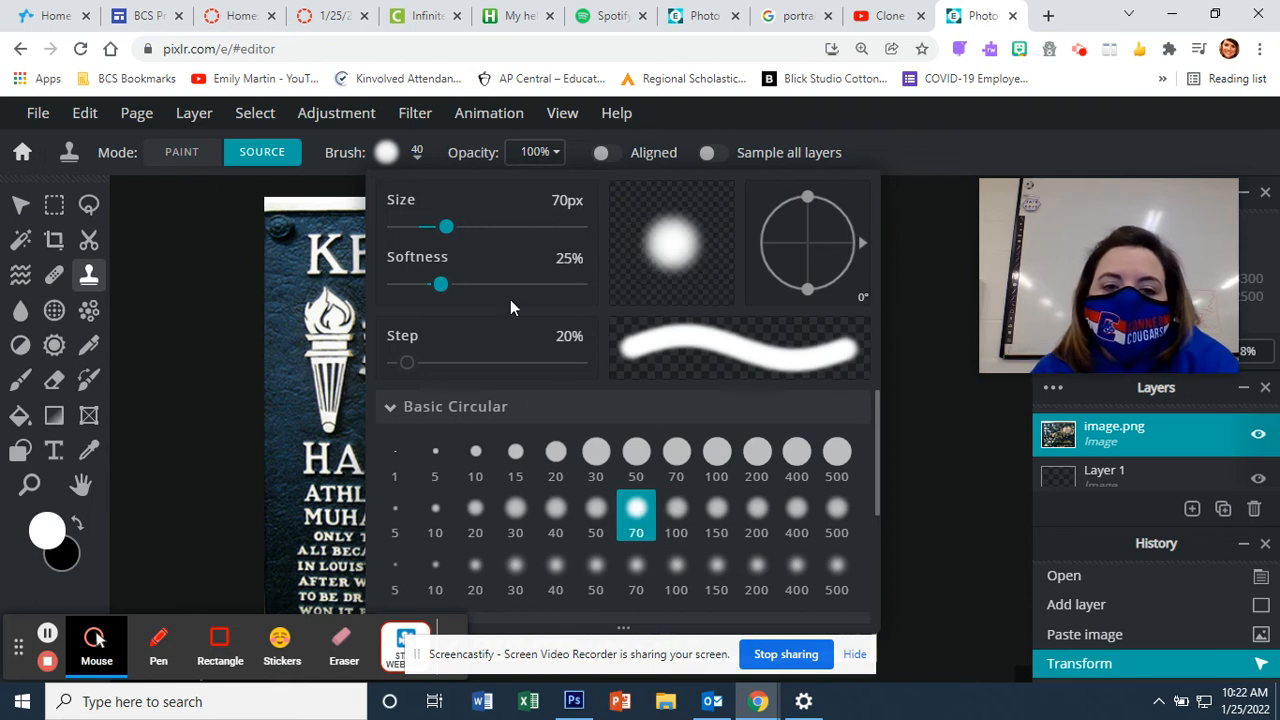
{"action": "left_click", "coordinate": [458, 226]}
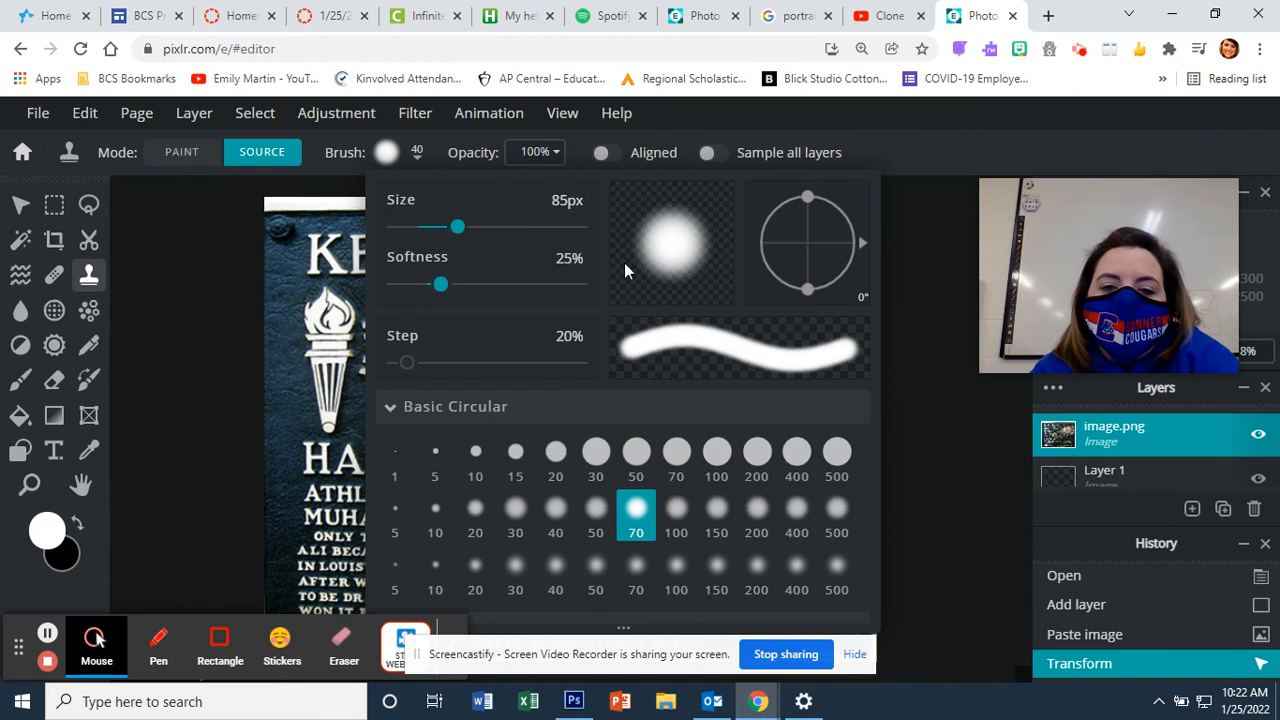
{"action": "left_click", "coordinate": [893, 402]}
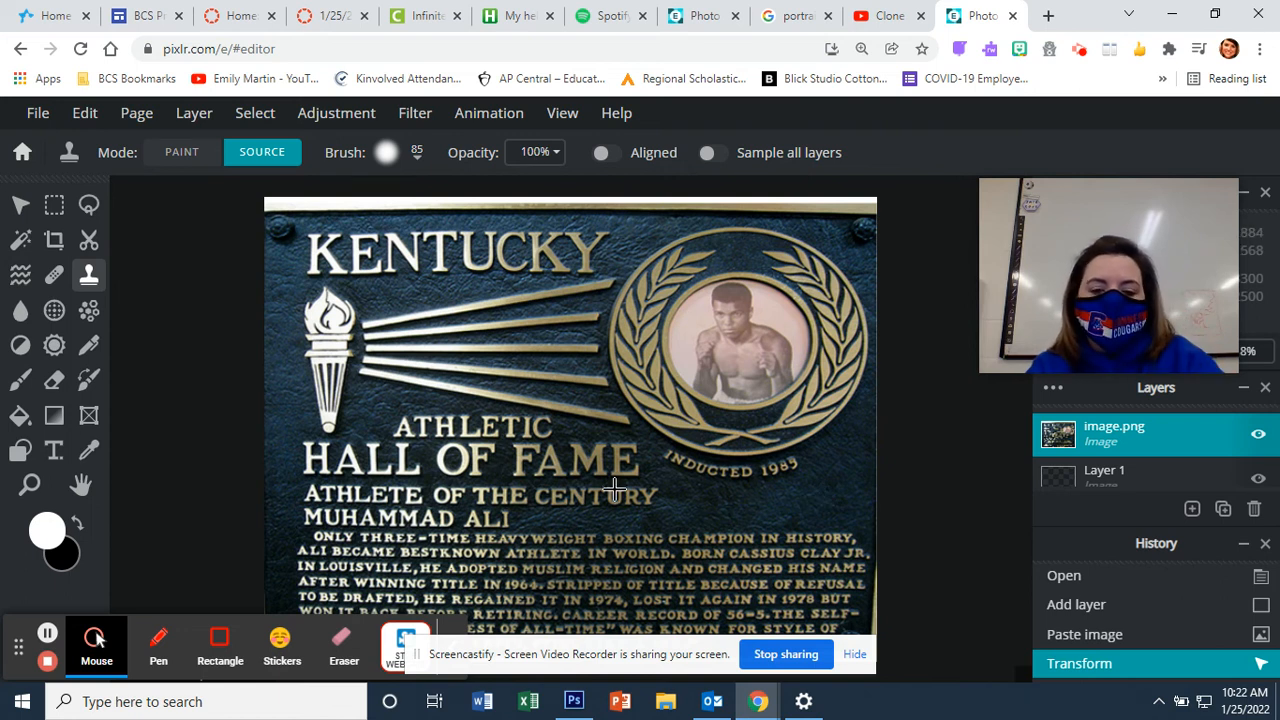
Step: Alt-click a blank area of the plaque to set the clone source point
{"action": "left_click", "coordinate": [709, 492]}
{"action": "key", "text": "alt"}
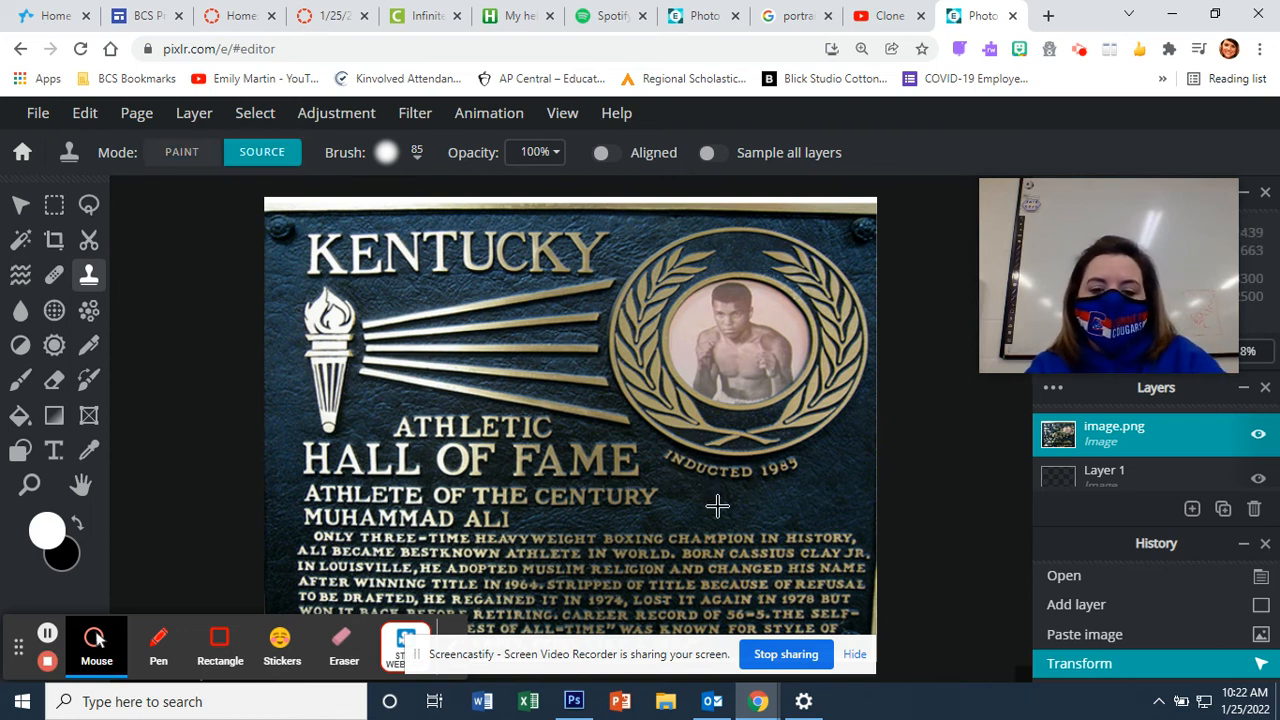
{"action": "left_click", "coordinate": [717, 506]}
{"action": "key", "text": "alt"}
{"action": "left_click", "coordinate": [717, 506]}
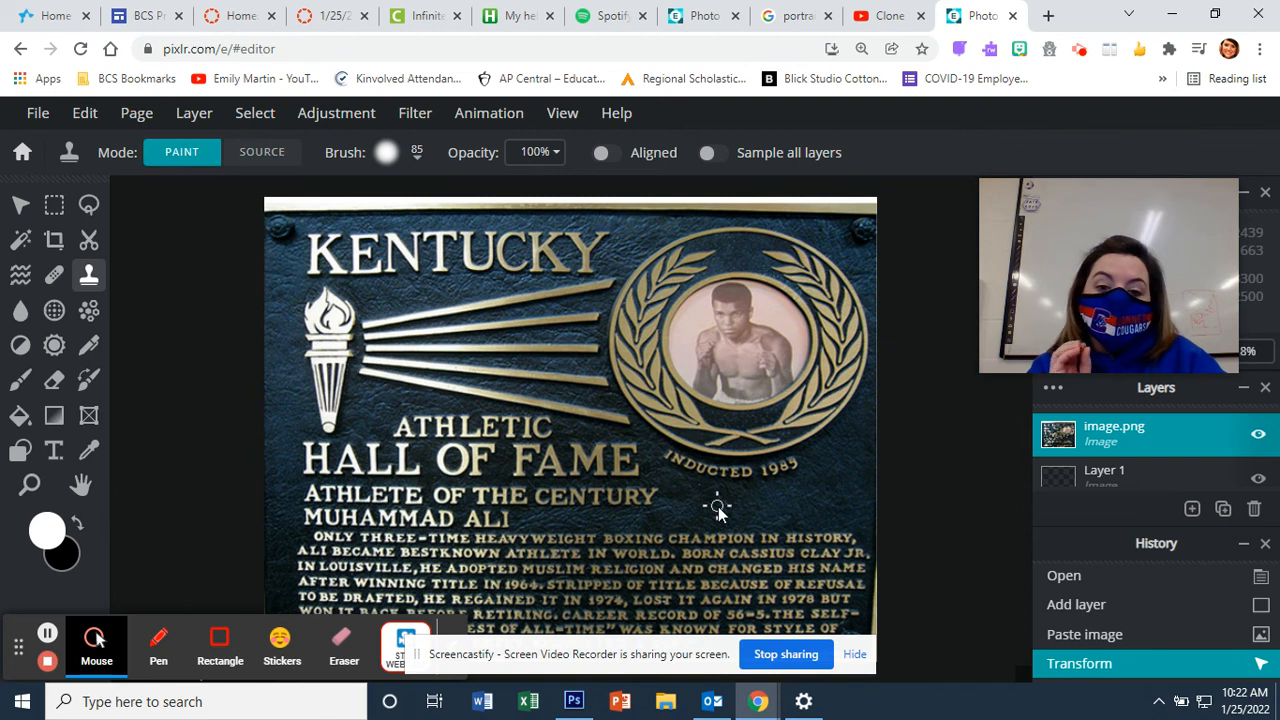
{"action": "key", "text": "alt"}
{"action": "left_click", "coordinate": [826, 492]}
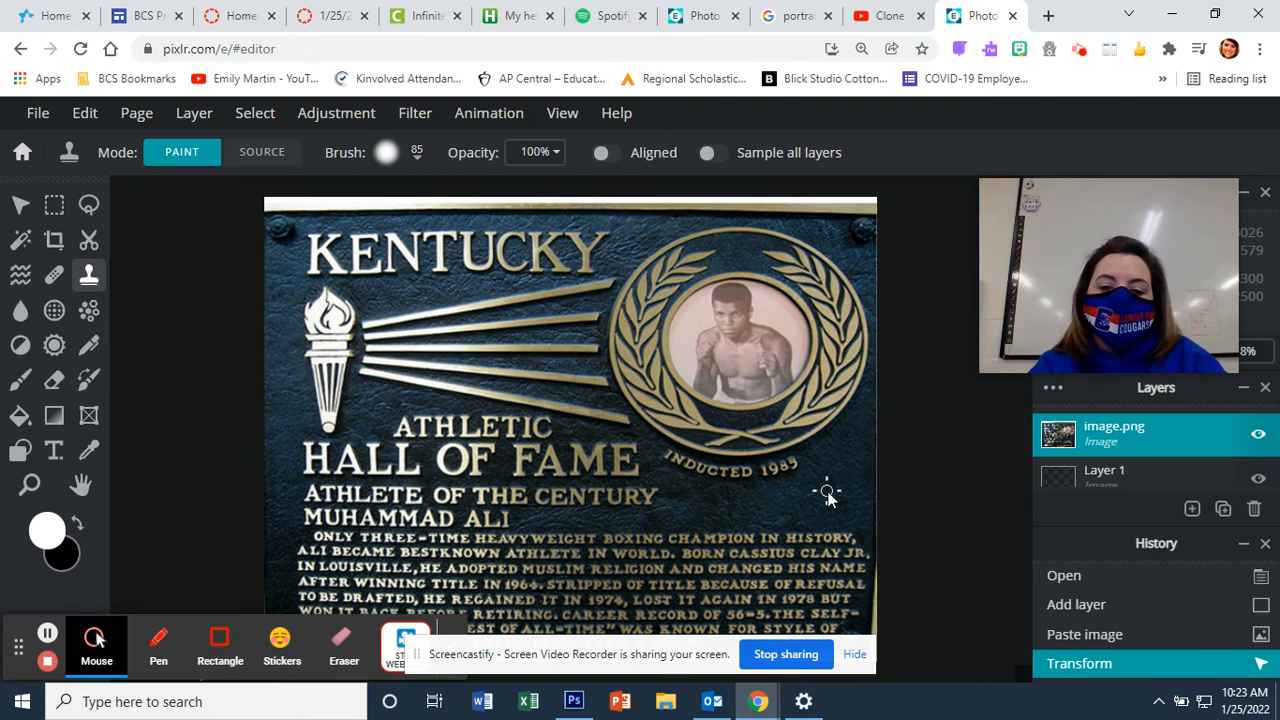
Step: Stamp blank plaque texture over the biography text around 'CHAMPION' and 'CASSIUS'
{"action": "key", "text": "alt"}
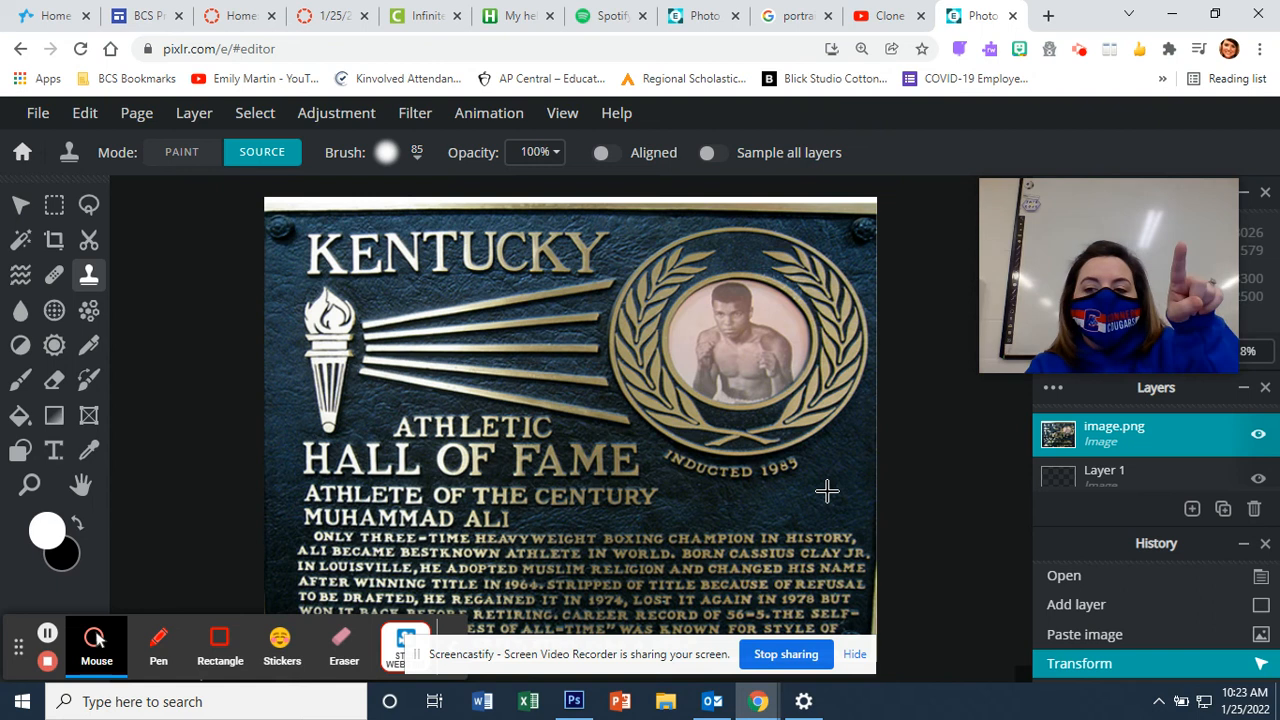
{"action": "left_click", "coordinate": [746, 532], "text": "alt"}
{"action": "mouse_move", "coordinate": [746, 532]}
{"action": "left_mouse_down"}
{"action": "mouse_move", "coordinate": [720, 529]}
{"action": "mouse_move", "coordinate": [751, 541]}
{"action": "left_mouse_up"}
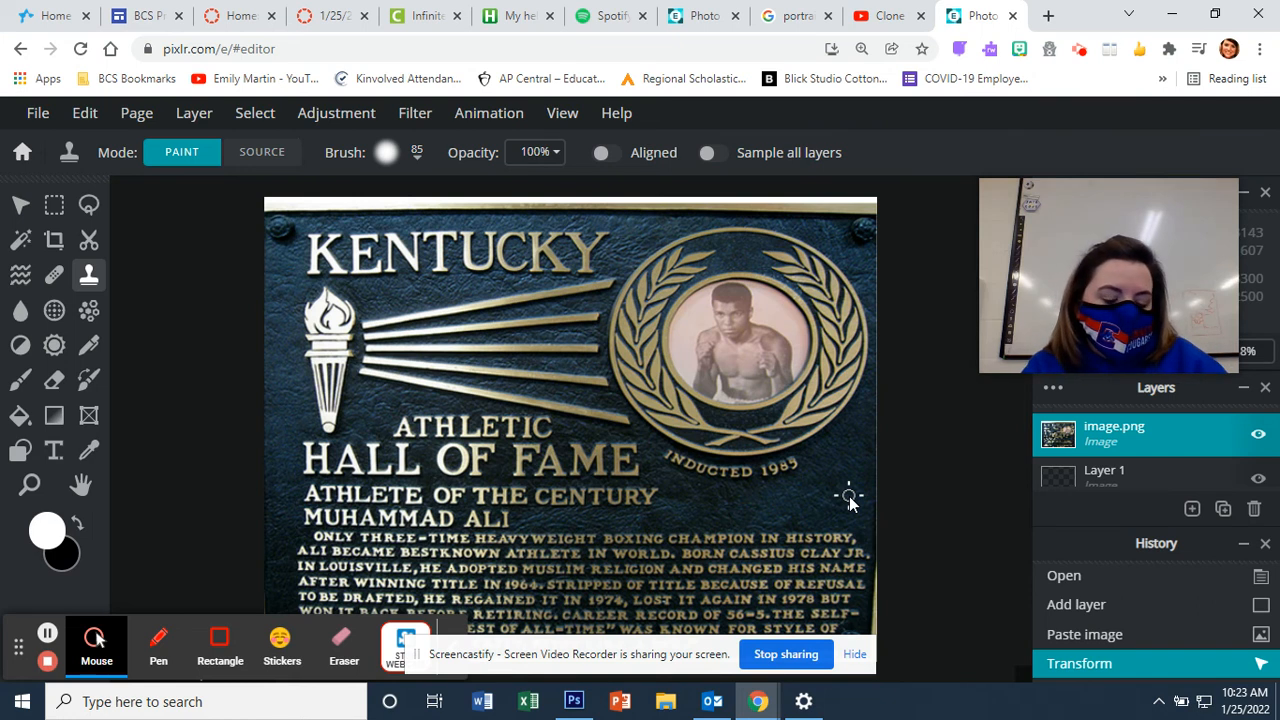
{"action": "key", "text": "alt"}
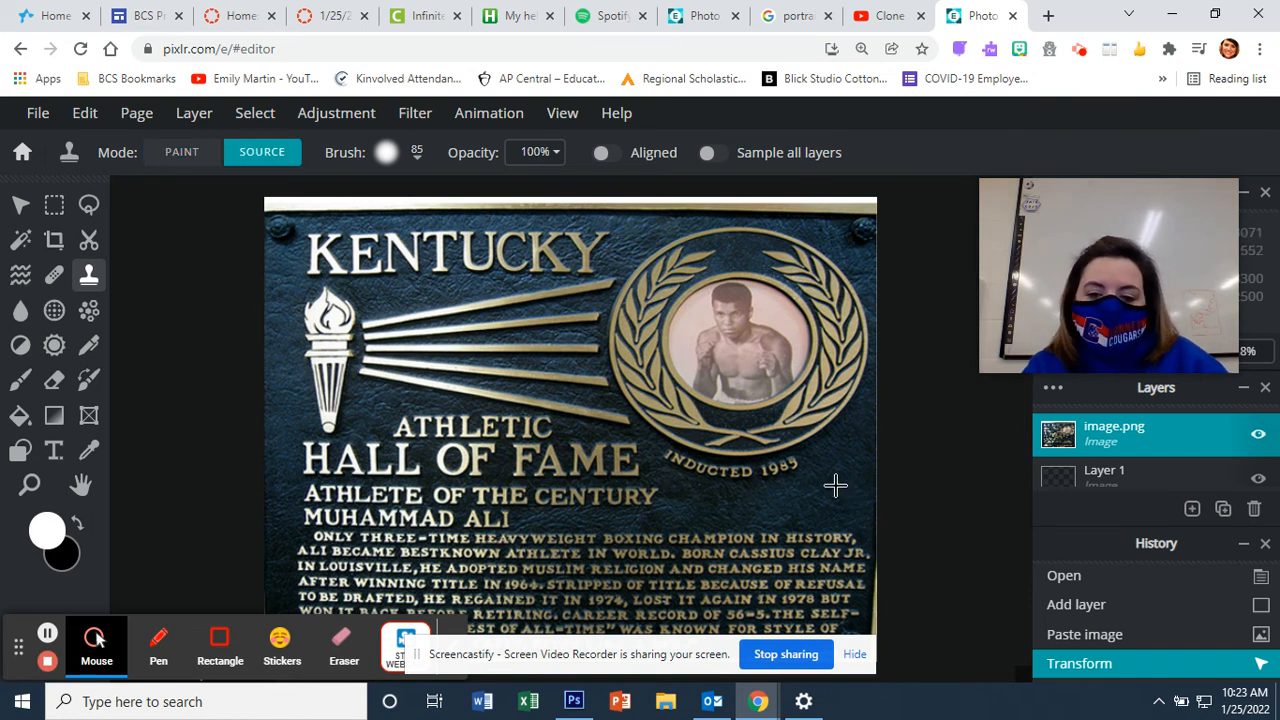
{"action": "left_click", "coordinate": [836, 486], "text": "alt"}
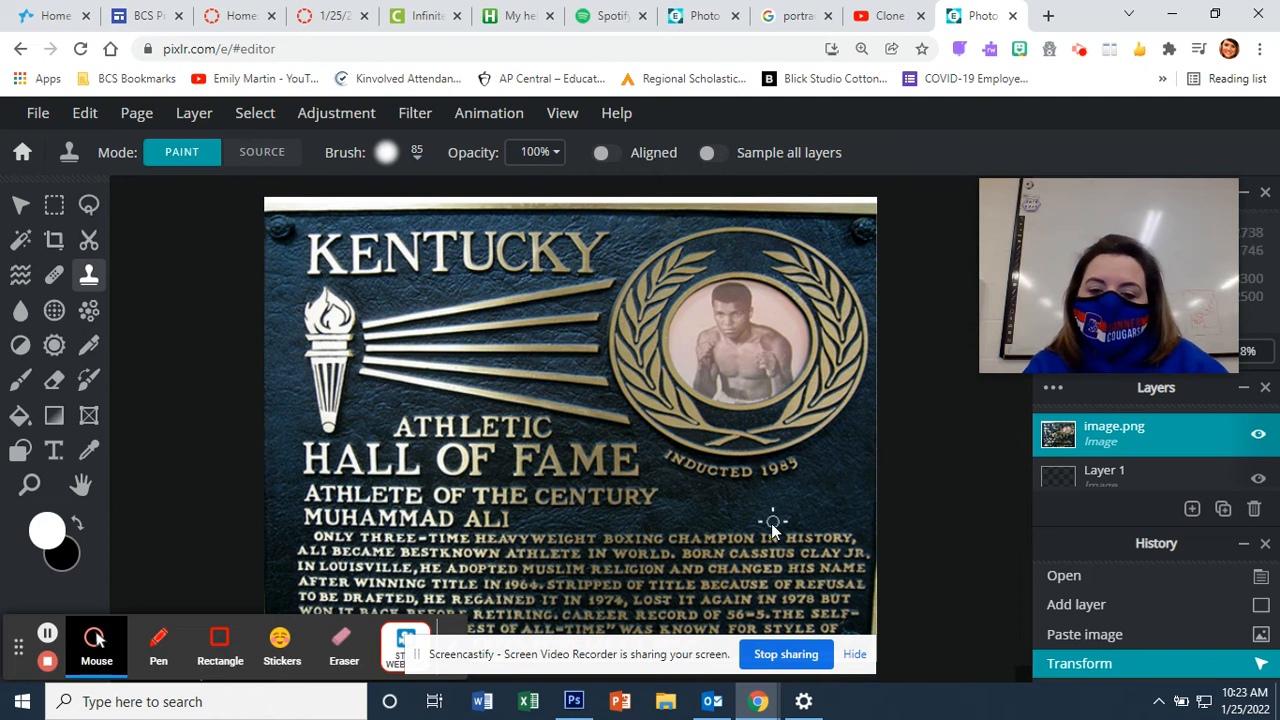
{"action": "mouse_move", "coordinate": [760, 548]}
{"action": "left_mouse_down"}
{"action": "mouse_move", "coordinate": [748, 540]}
{"action": "mouse_move", "coordinate": [759, 545]}
{"action": "left_mouse_up"}
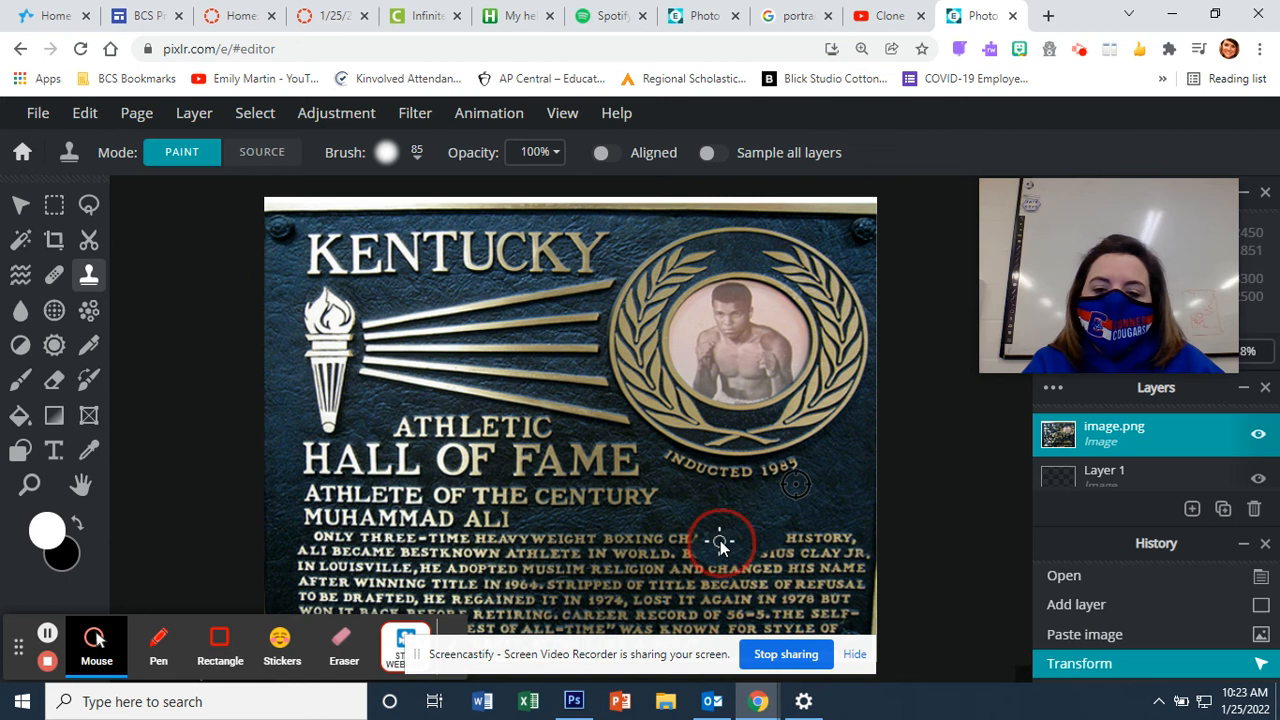
Step: Clone blank plaque texture over the stray '1985' digits below the year
{"action": "mouse_move", "coordinate": [713, 527]}
{"action": "left_mouse_down"}
{"action": "mouse_move", "coordinate": [687, 530]}
{"action": "mouse_move", "coordinate": [723, 516]}
{"action": "left_mouse_up"}
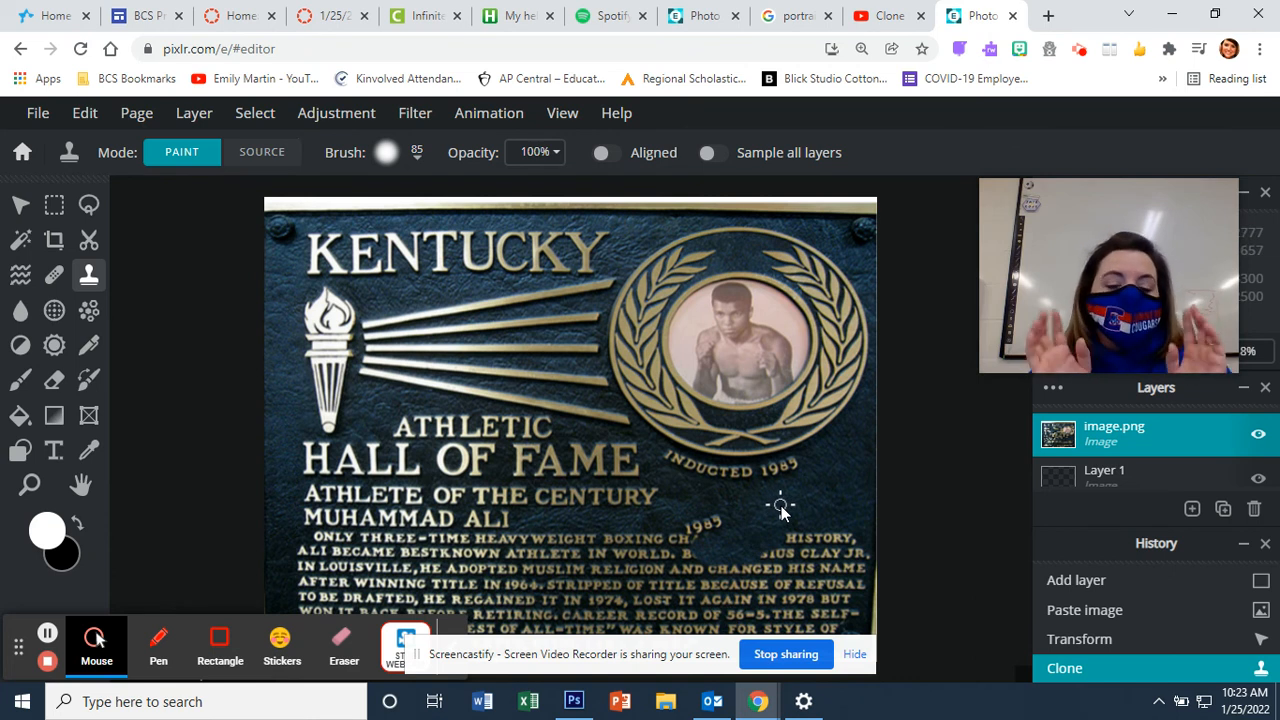
{"action": "key", "text": "alt"}
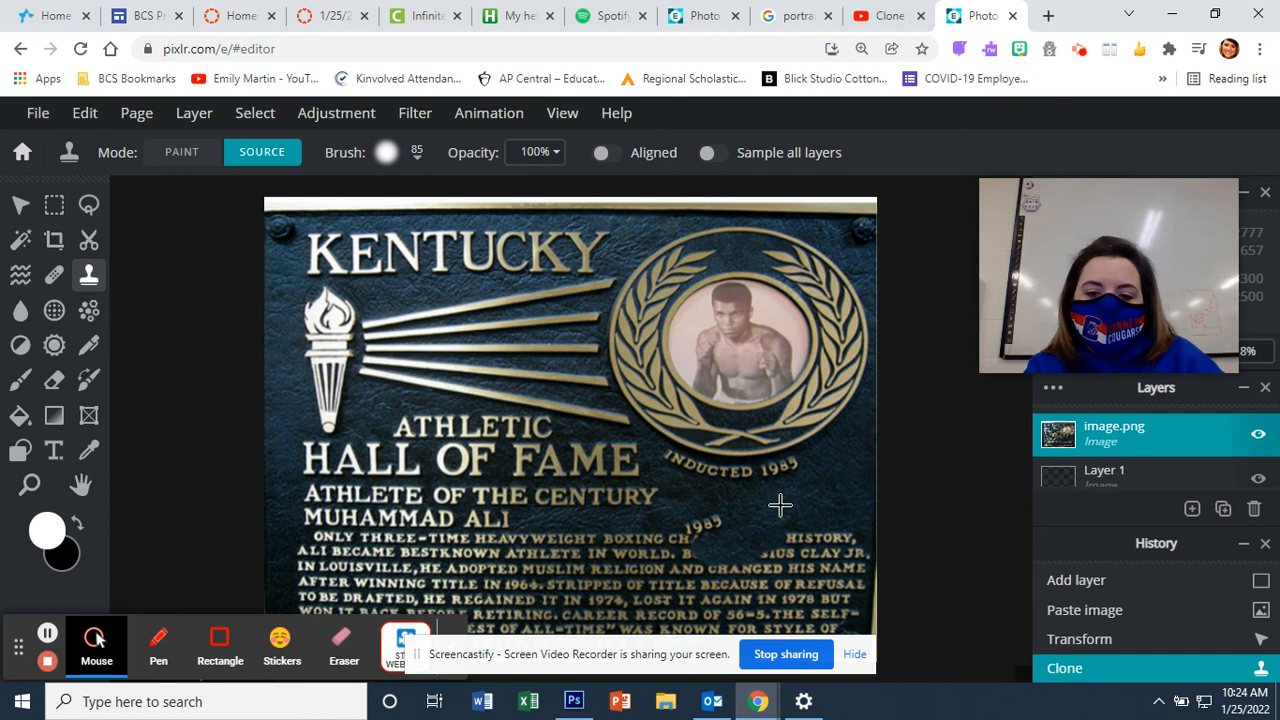
{"action": "left_click", "coordinate": [780, 506], "text": "alt"}
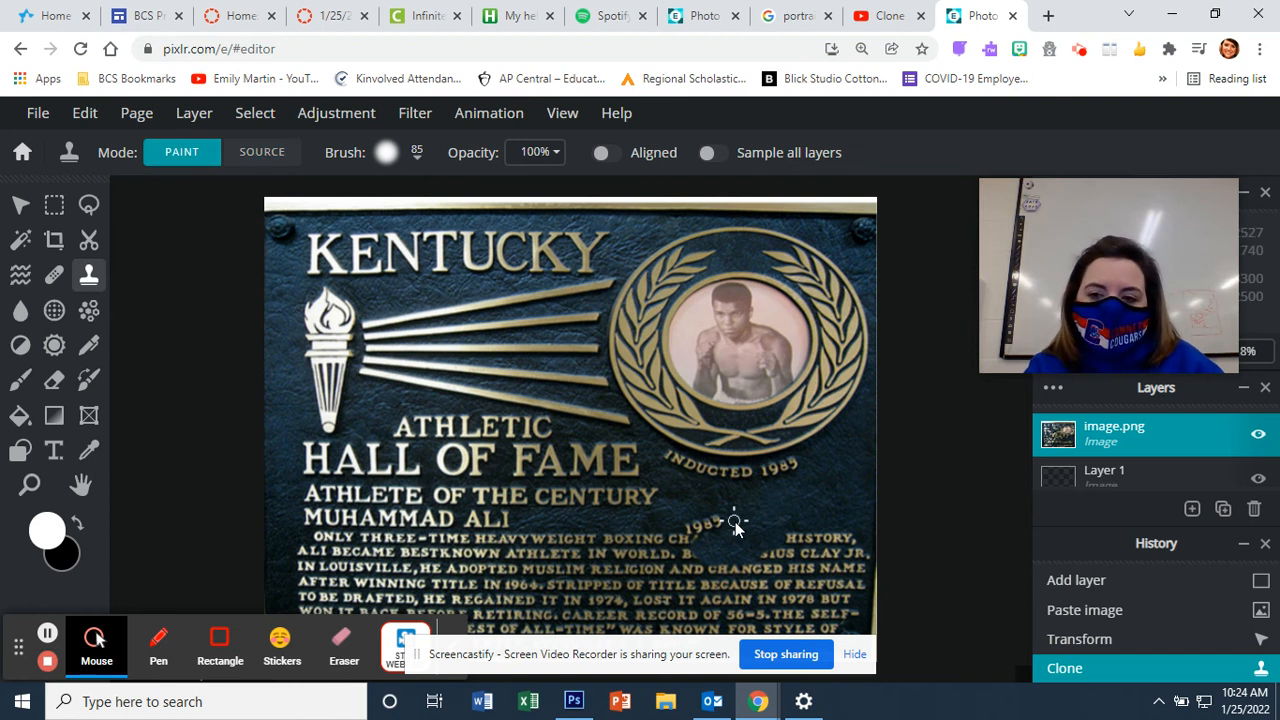
{"action": "mouse_move", "coordinate": [735, 527]}
{"action": "left_mouse_down"}
{"action": "mouse_move", "coordinate": [689, 531]}
{"action": "mouse_move", "coordinate": [698, 525]}
{"action": "left_mouse_up"}
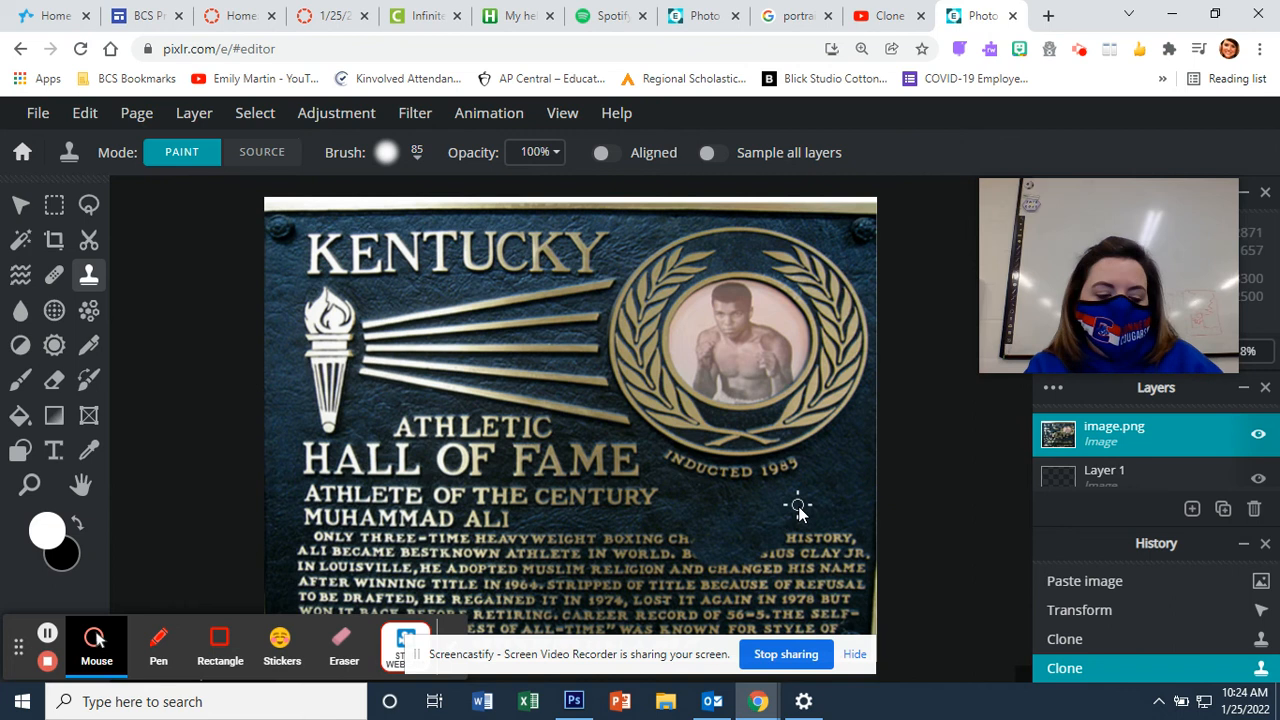
Step: Cover the remaining biography words with plaque texture, then switch to the other Pixlr tab
{"action": "key", "text": "alt"}
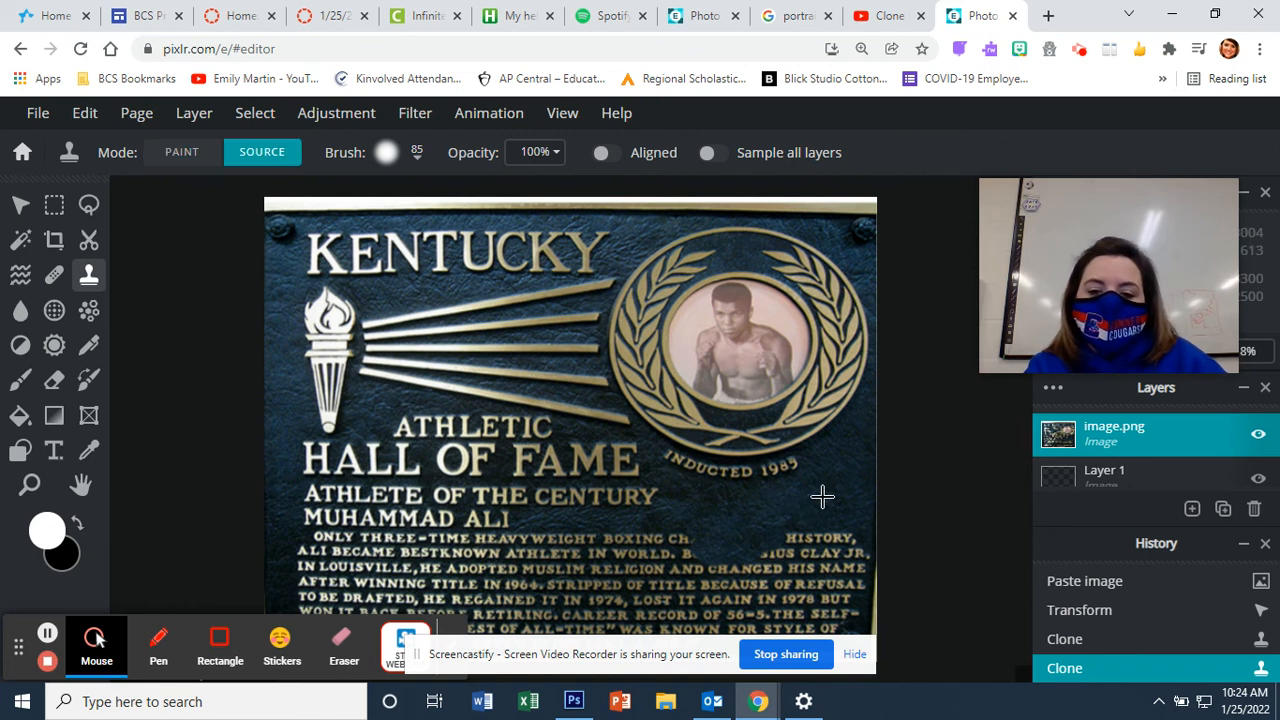
{"action": "left_click", "coordinate": [822, 497], "text": "alt"}
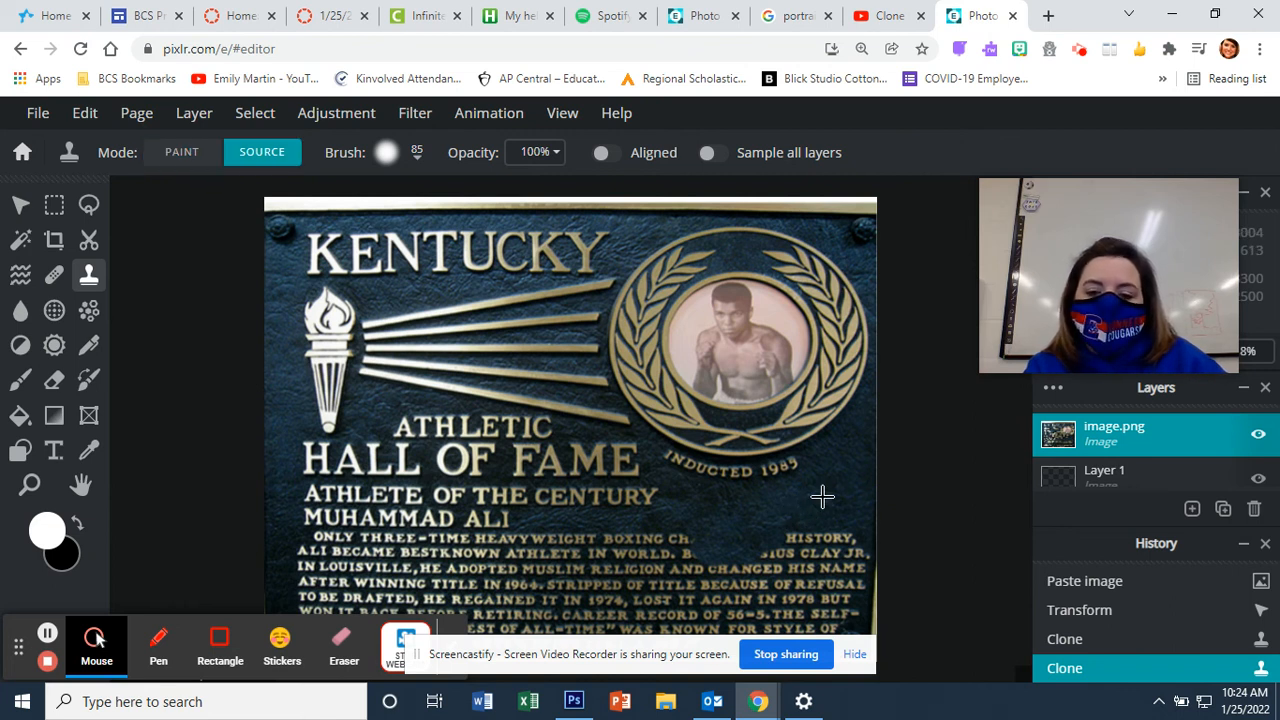
{"action": "left_click", "coordinate": [785, 538]}
{"action": "left_click", "coordinate": [780, 530]}
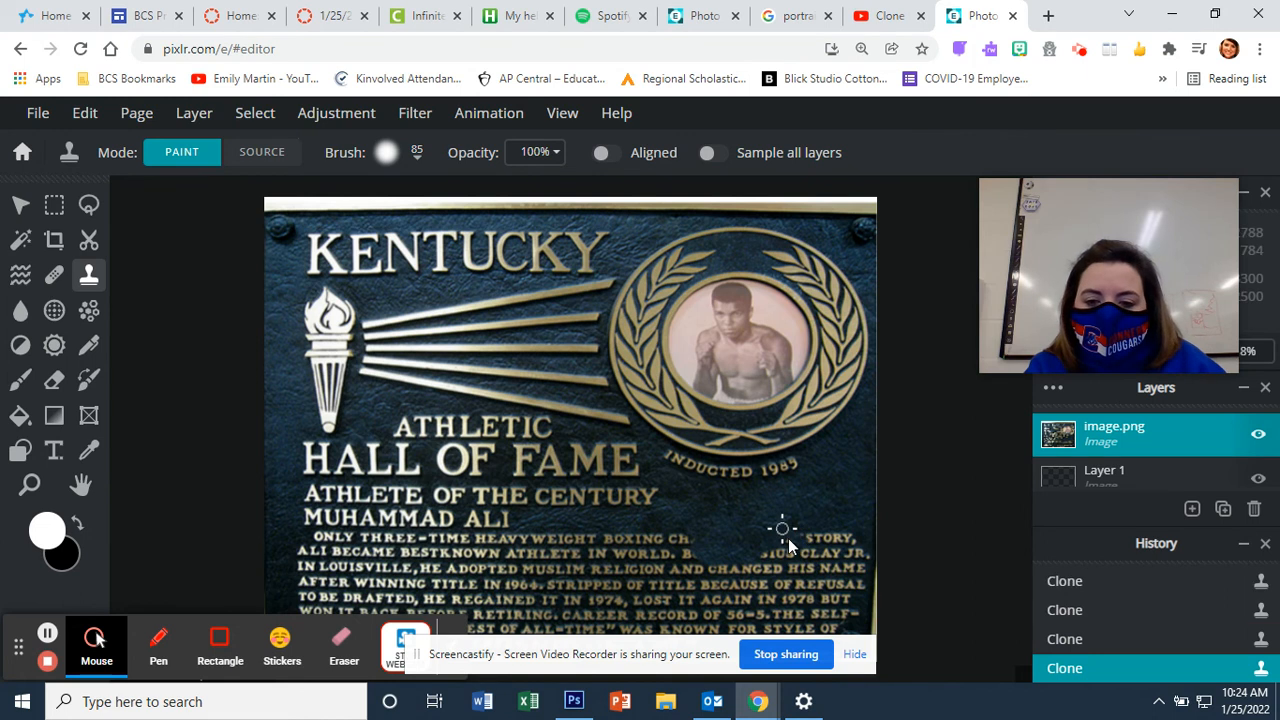
{"action": "mouse_move", "coordinate": [796, 546]}
{"action": "left_mouse_down"}
{"action": "mouse_move", "coordinate": [758, 557]}
{"action": "mouse_move", "coordinate": [790, 548]}
{"action": "mouse_move", "coordinate": [760, 557]}
{"action": "mouse_move", "coordinate": [782, 568]}
{"action": "mouse_move", "coordinate": [761, 564]}
{"action": "left_mouse_up"}
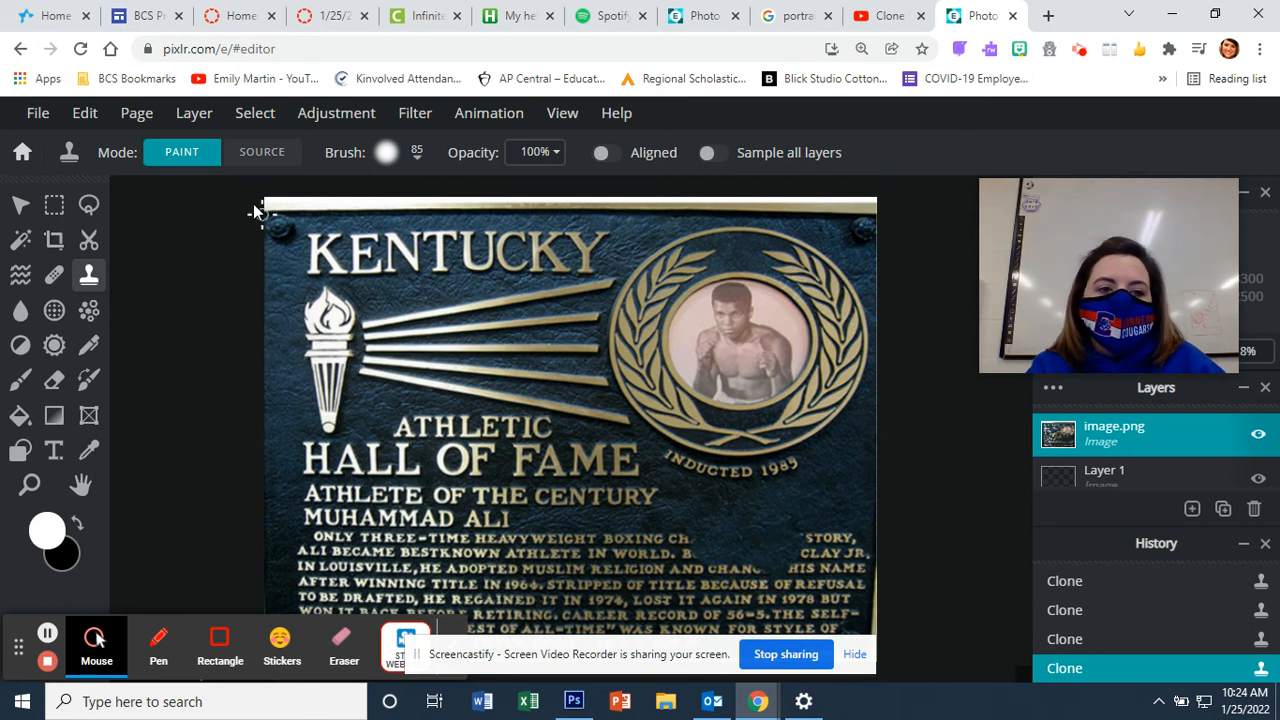
{"action": "left_click", "coordinate": [685, 22]}
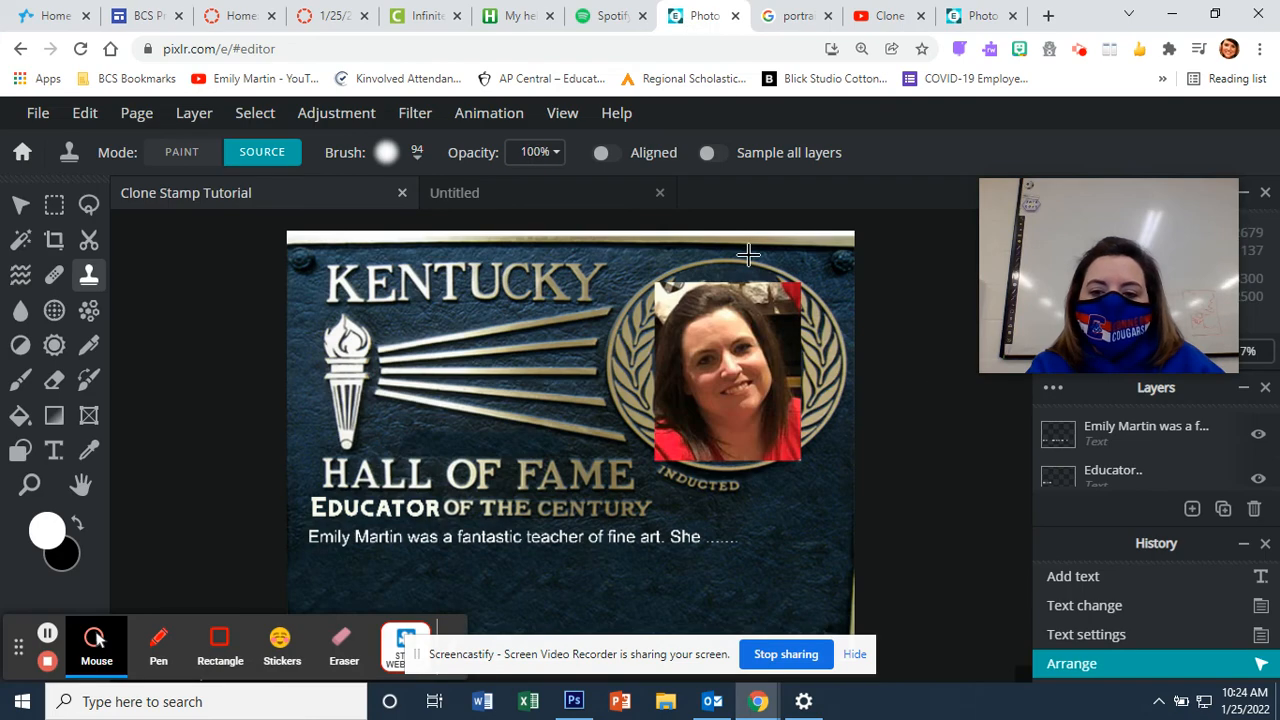
Step: Revert the History to the first 'Wand' step, showing the original boxer photo
{"action": "left_click", "coordinate": [1110, 576]}
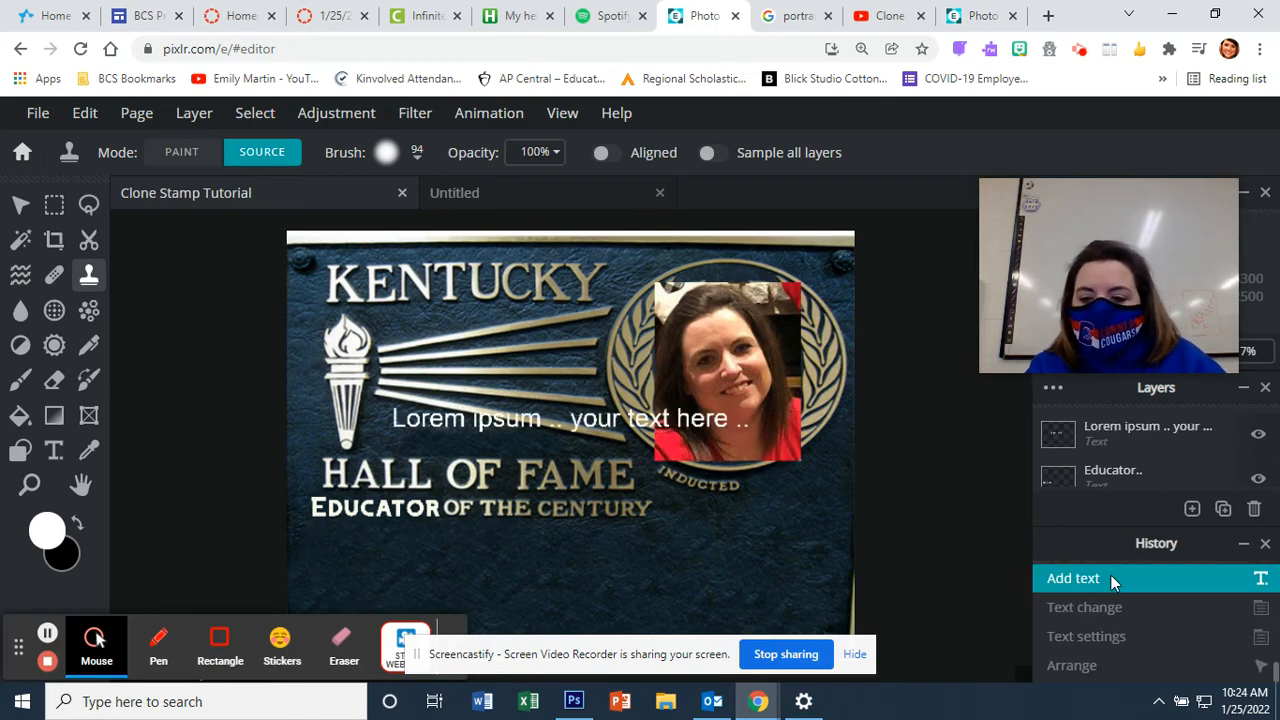
{"action": "scroll", "coordinate": [1110, 576], "scroll_direction": "up", "scroll_amount": 5}
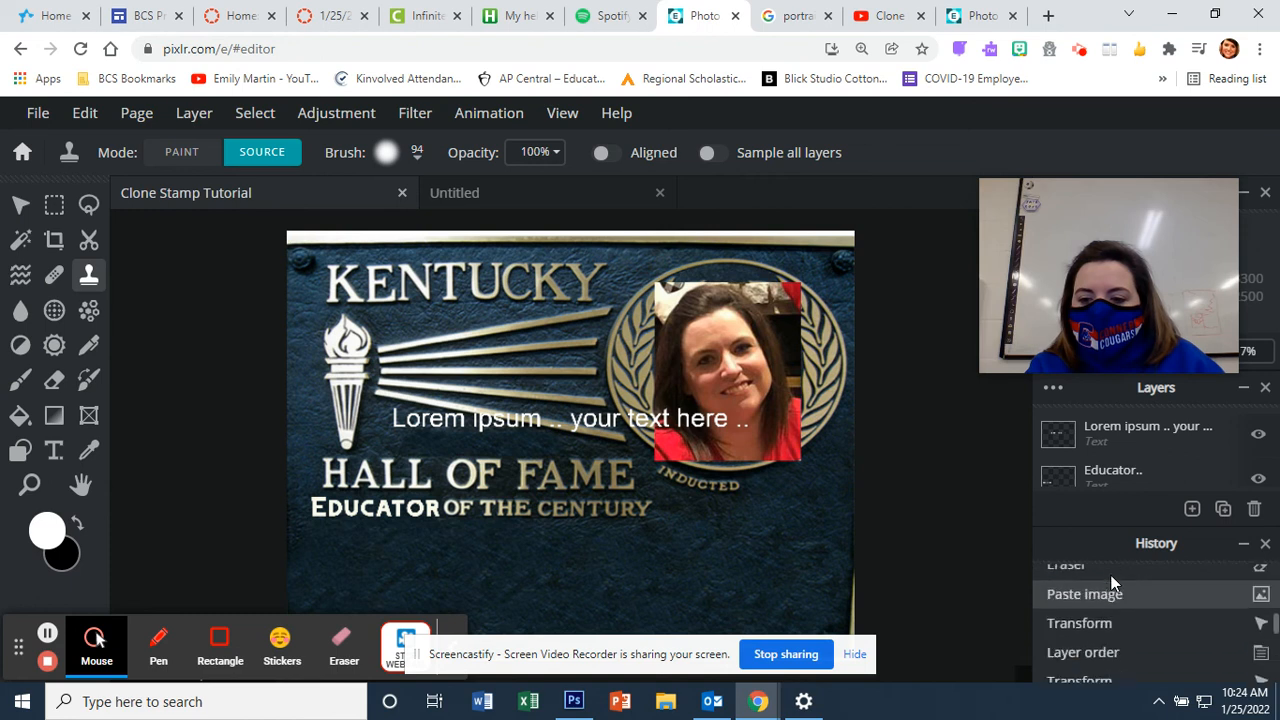
{"action": "scroll", "coordinate": [1110, 577], "scroll_direction": "up", "scroll_amount": 3}
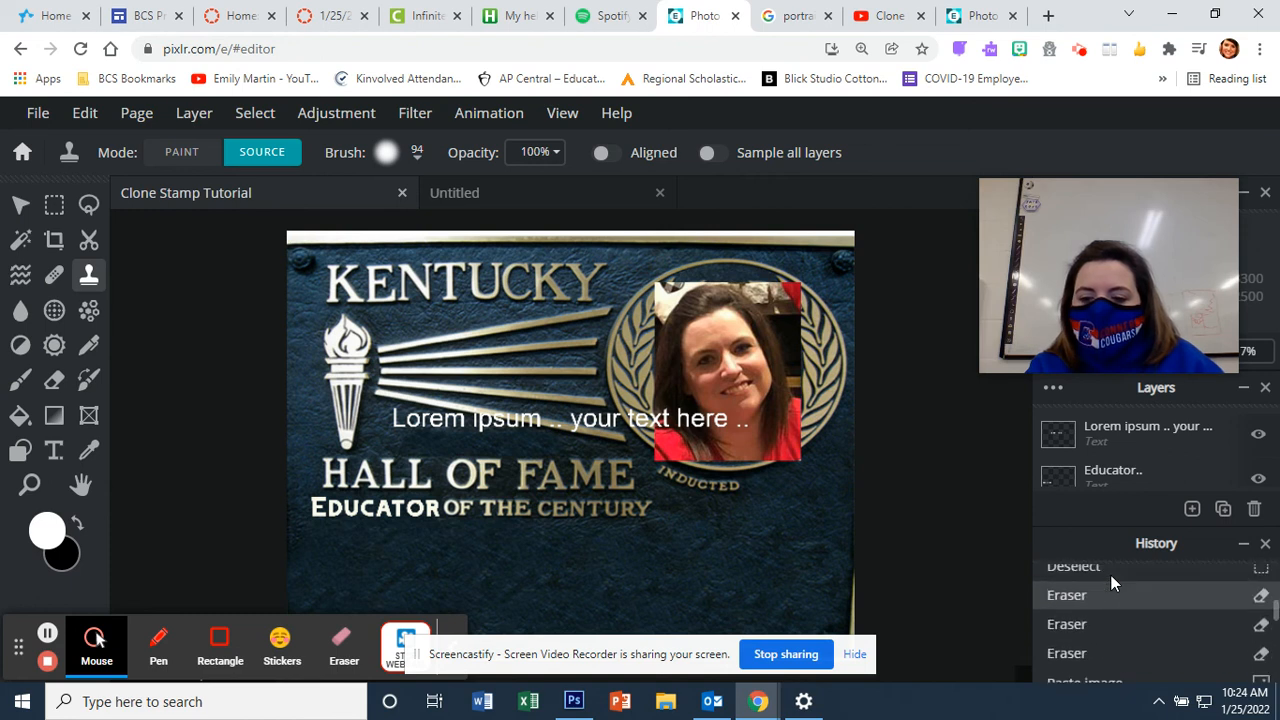
{"action": "scroll", "coordinate": [1110, 580], "scroll_direction": "up", "scroll_amount": 4}
{"action": "scroll", "coordinate": [1110, 580], "scroll_direction": "down", "scroll_amount": 3}
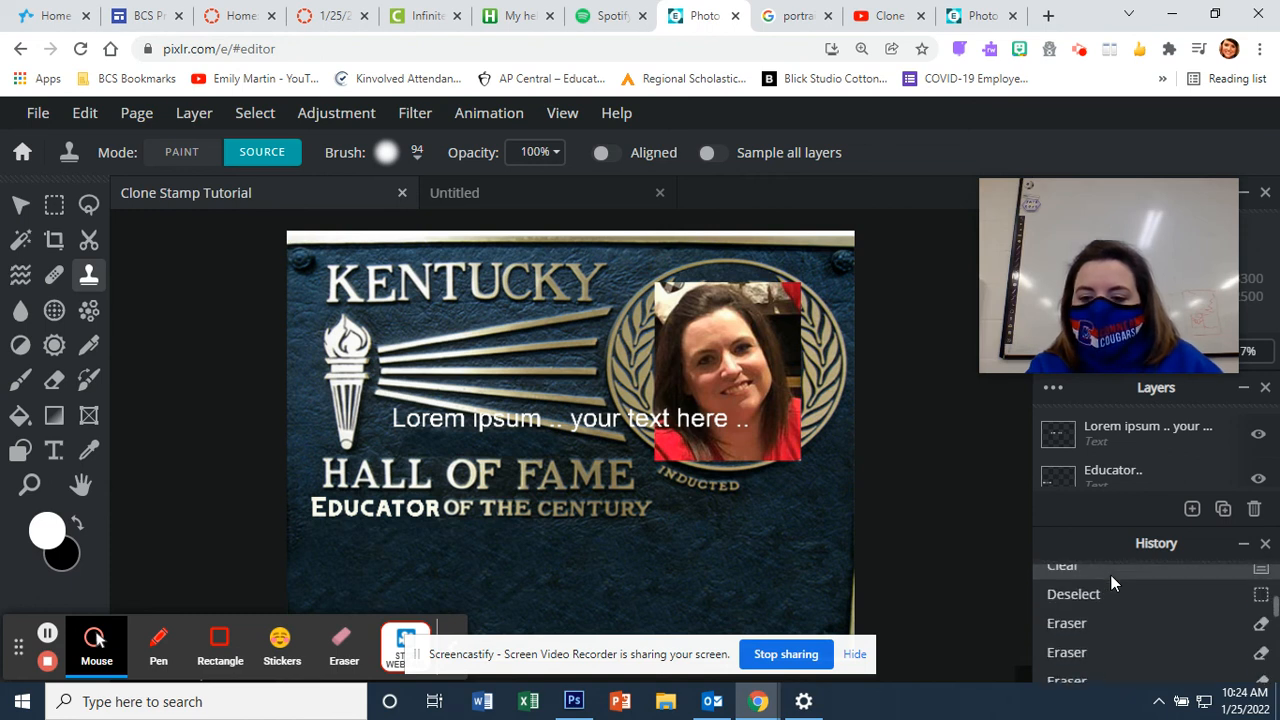
{"action": "scroll", "coordinate": [1110, 583], "scroll_direction": "up", "scroll_amount": 3}
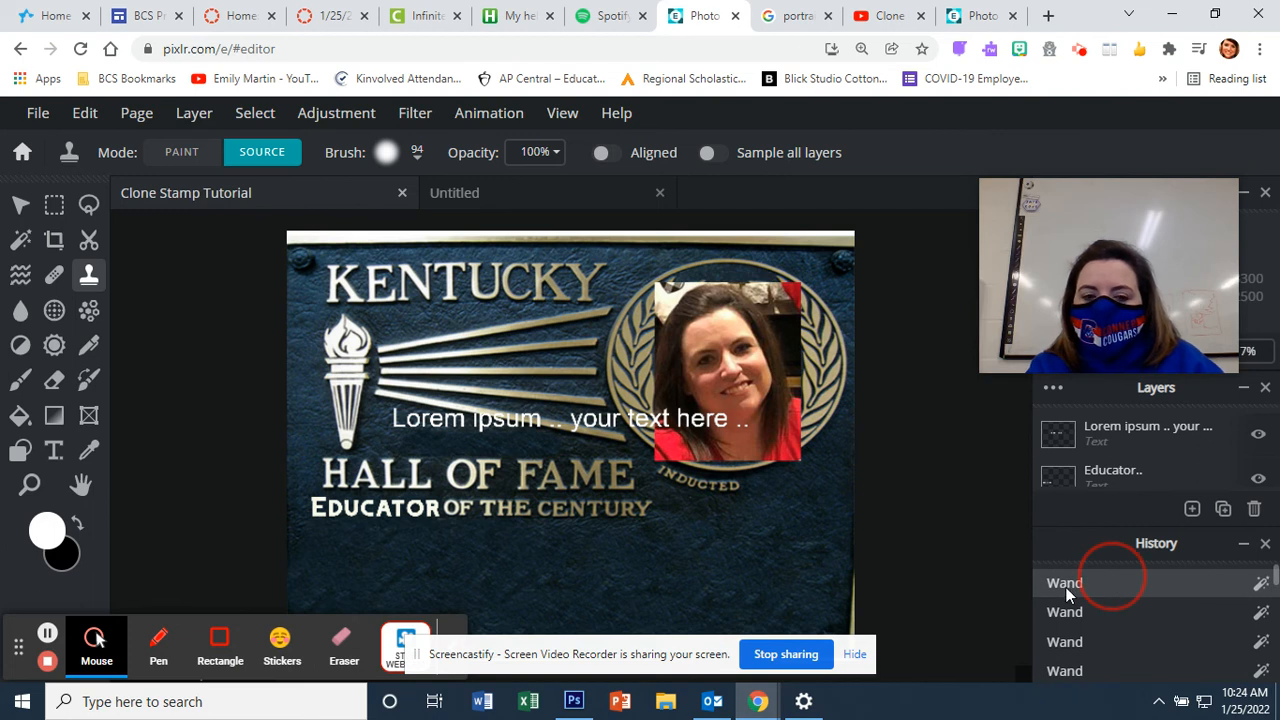
{"action": "left_click", "coordinate": [1066, 588]}
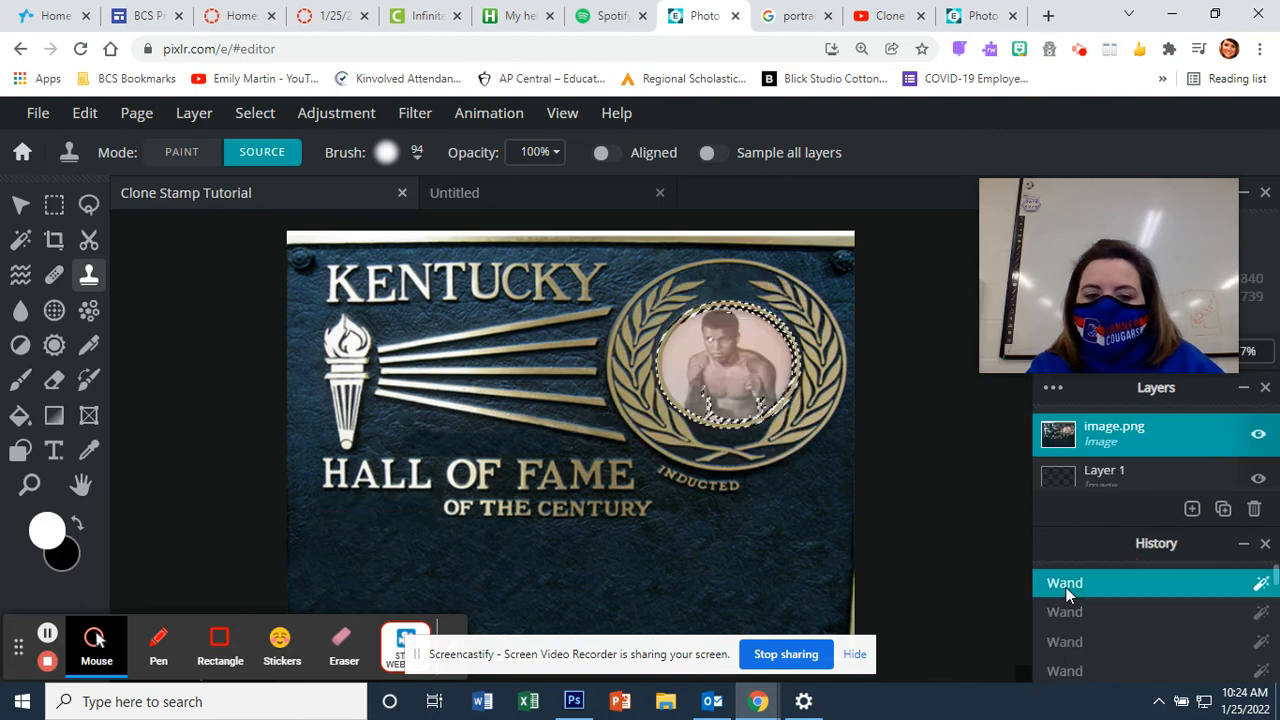
Step: Zoom out to show the whole plaque and dismiss the low-storage notification
{"action": "scroll", "coordinate": [855, 482], "scroll_direction": "down", "scroll_amount": 2}
{"action": "left_click", "coordinate": [855, 482]}
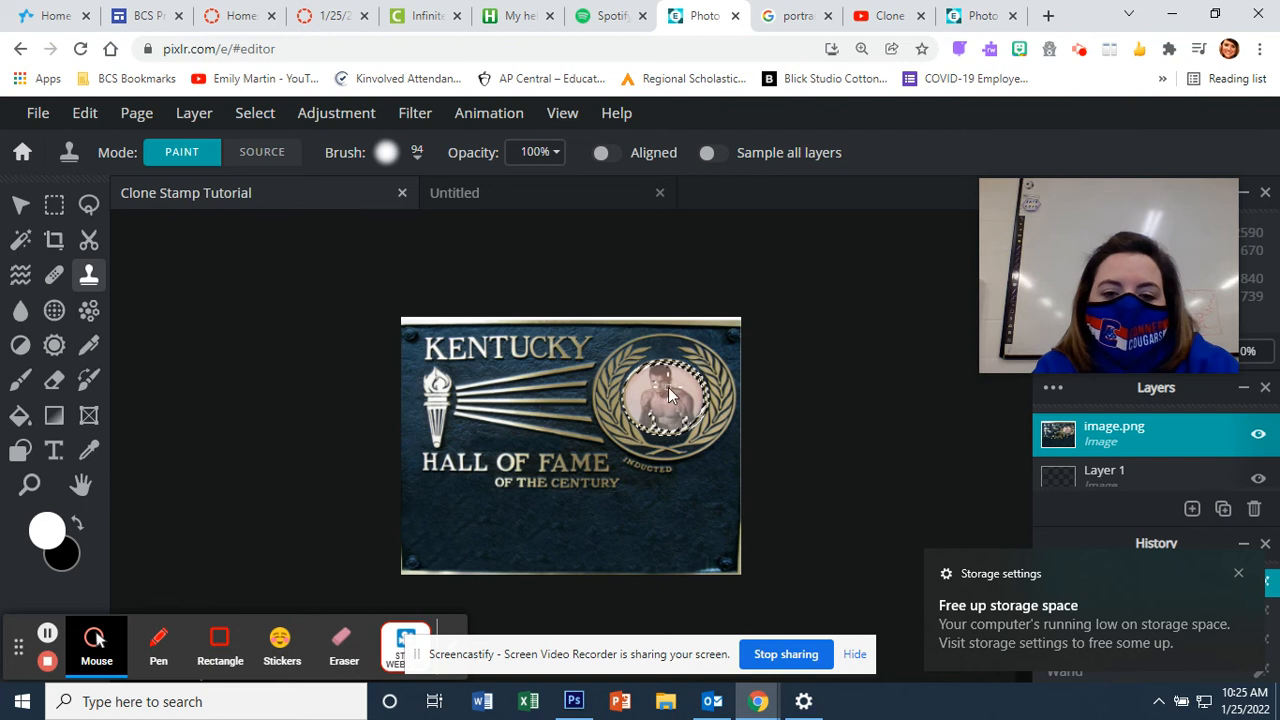
{"action": "left_click", "coordinate": [1240, 575]}
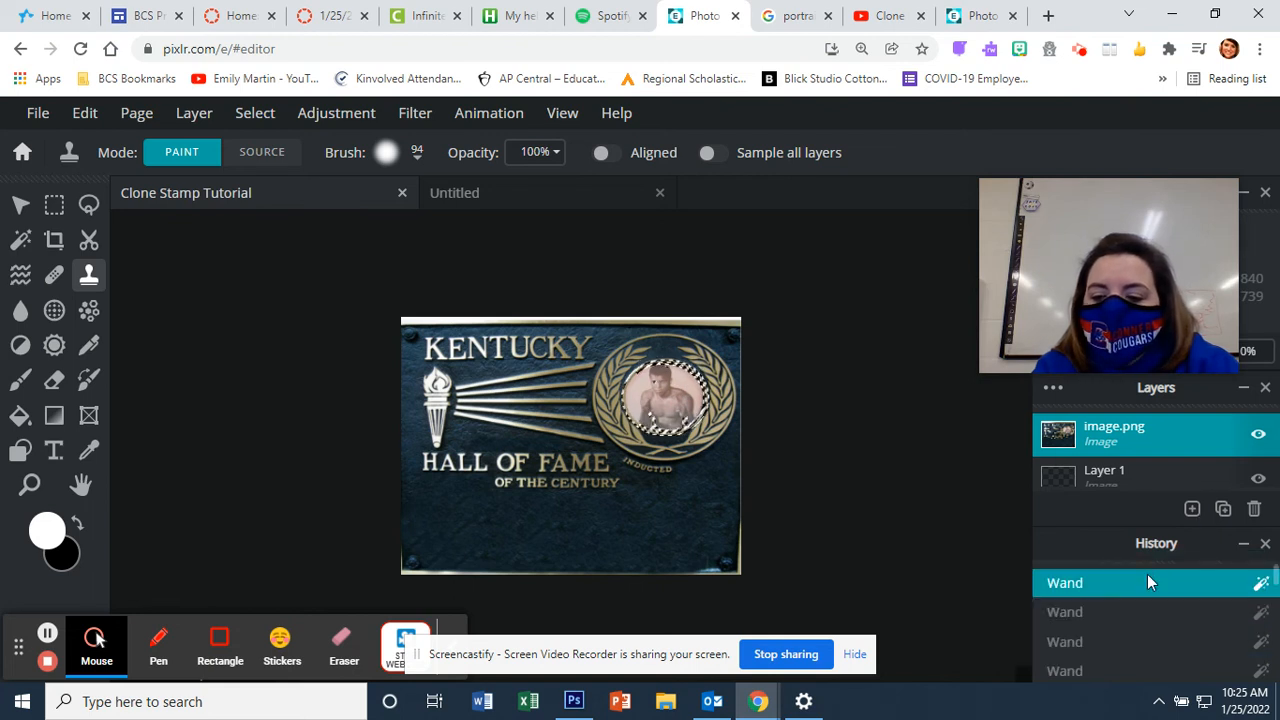
Step: Advance the History through later Wand steps to 'Clear', leaving an empty medallion circle
{"action": "left_click", "coordinate": [1127, 656]}
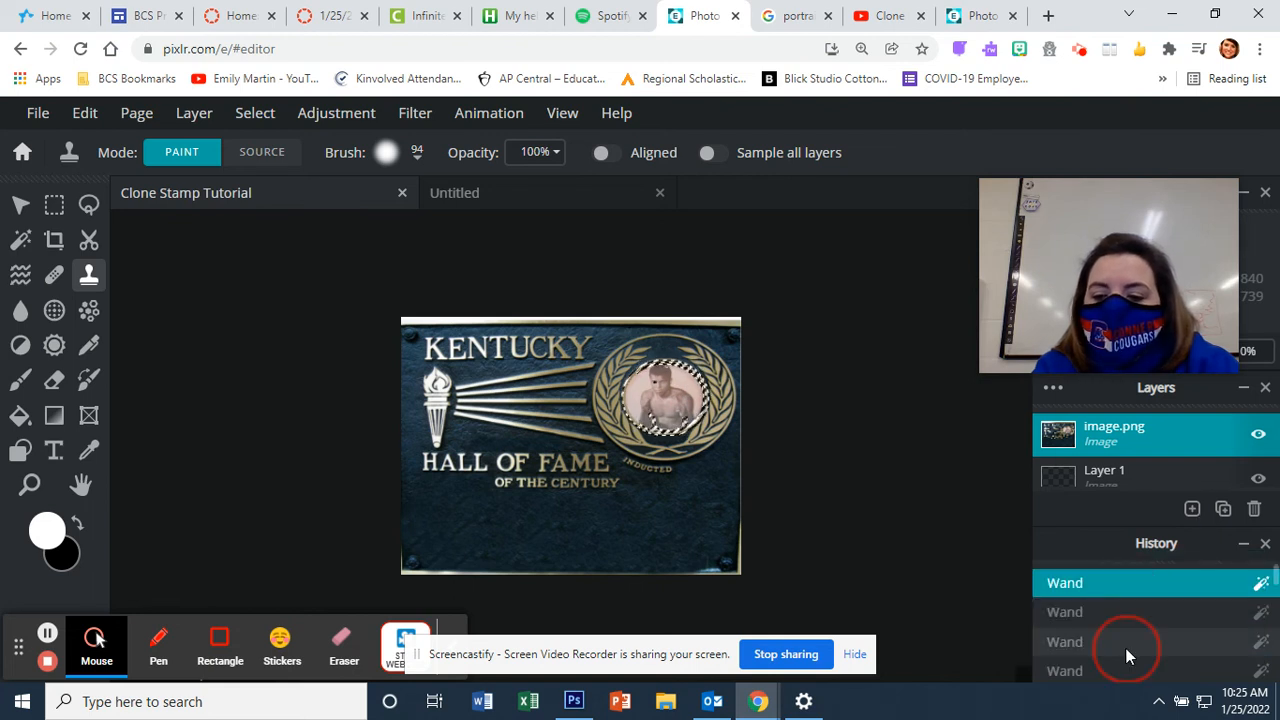
{"action": "left_click", "coordinate": [1073, 667]}
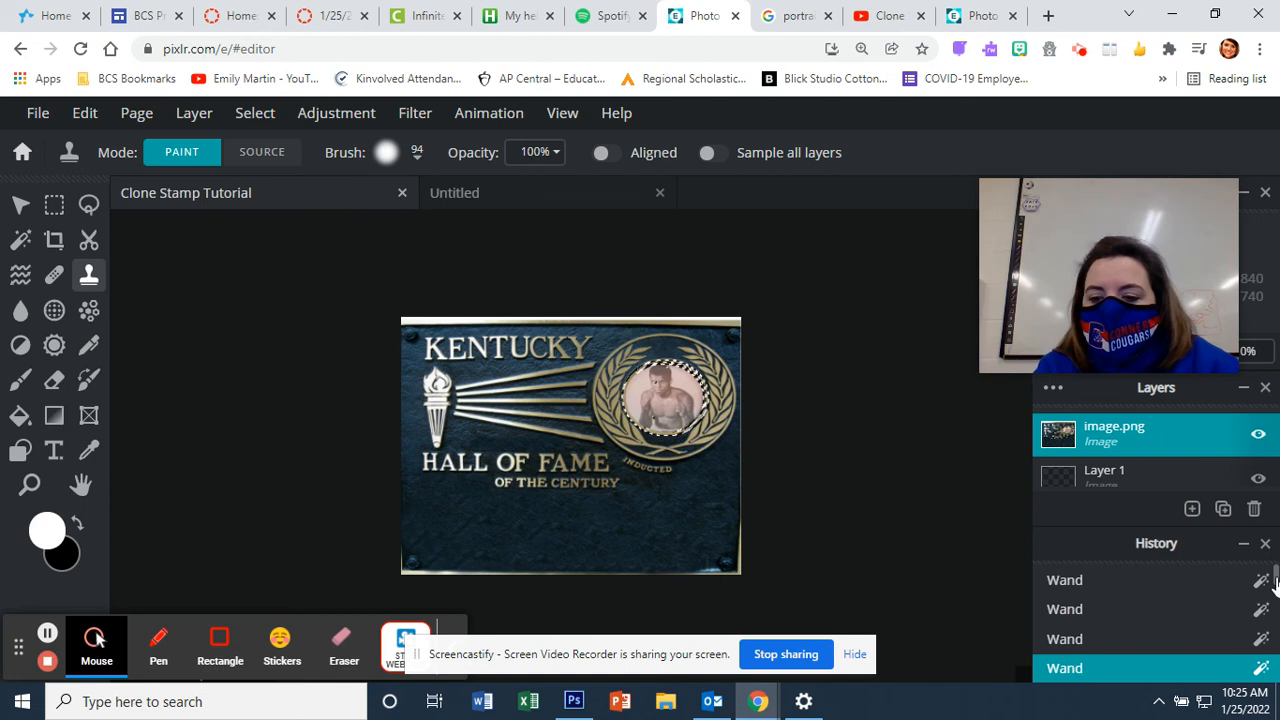
{"action": "left_click_drag", "start_coordinate": [1274, 581], "coordinate": [1274, 610]}
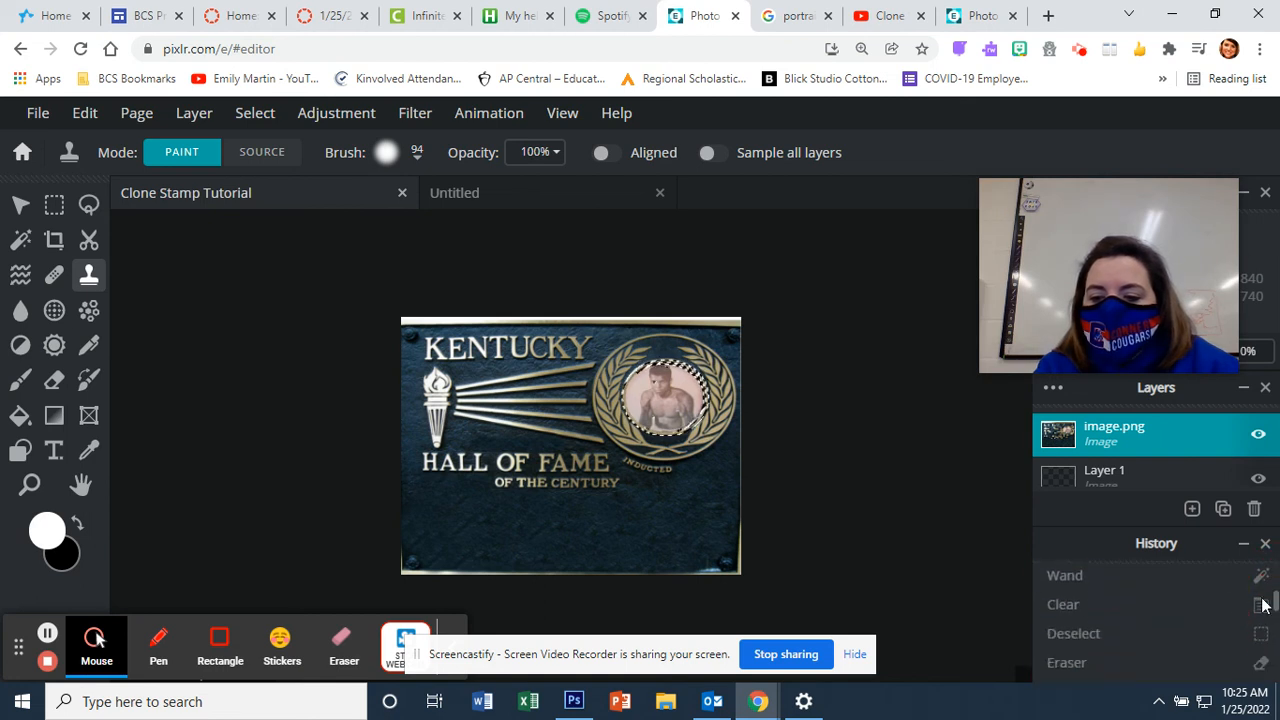
{"action": "left_click", "coordinate": [1213, 574]}
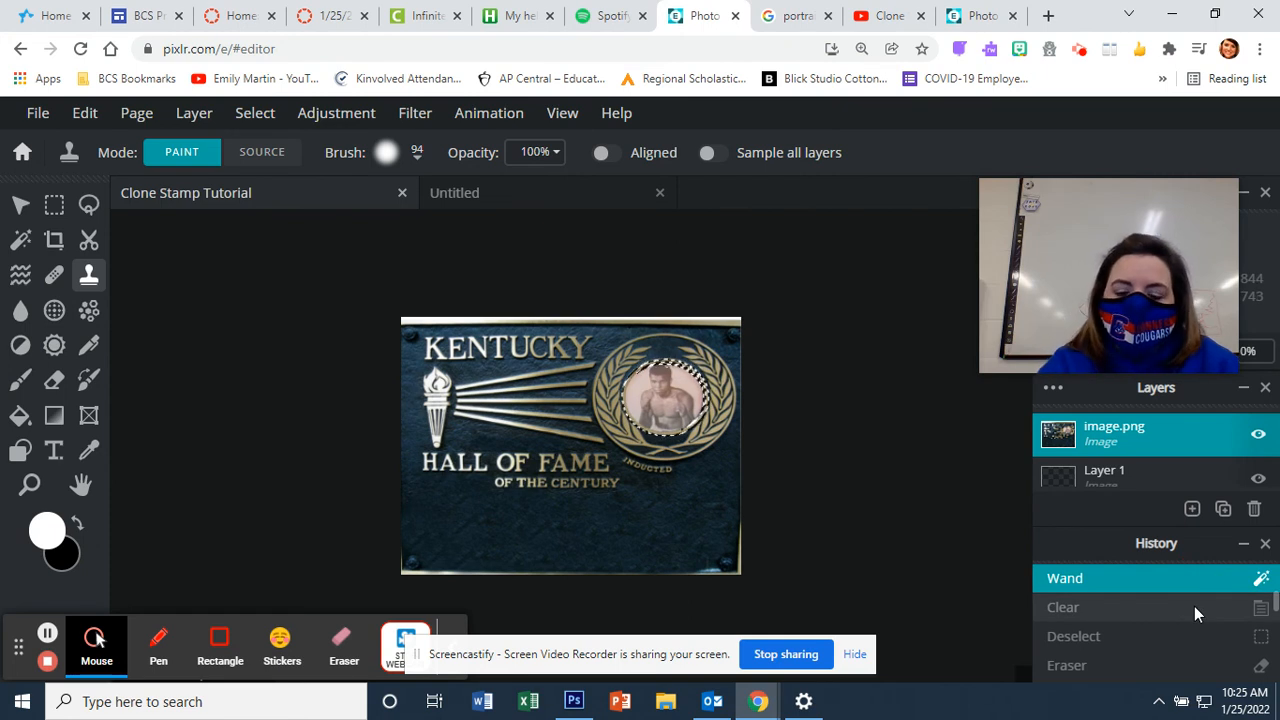
{"action": "left_click", "coordinate": [1194, 606]}
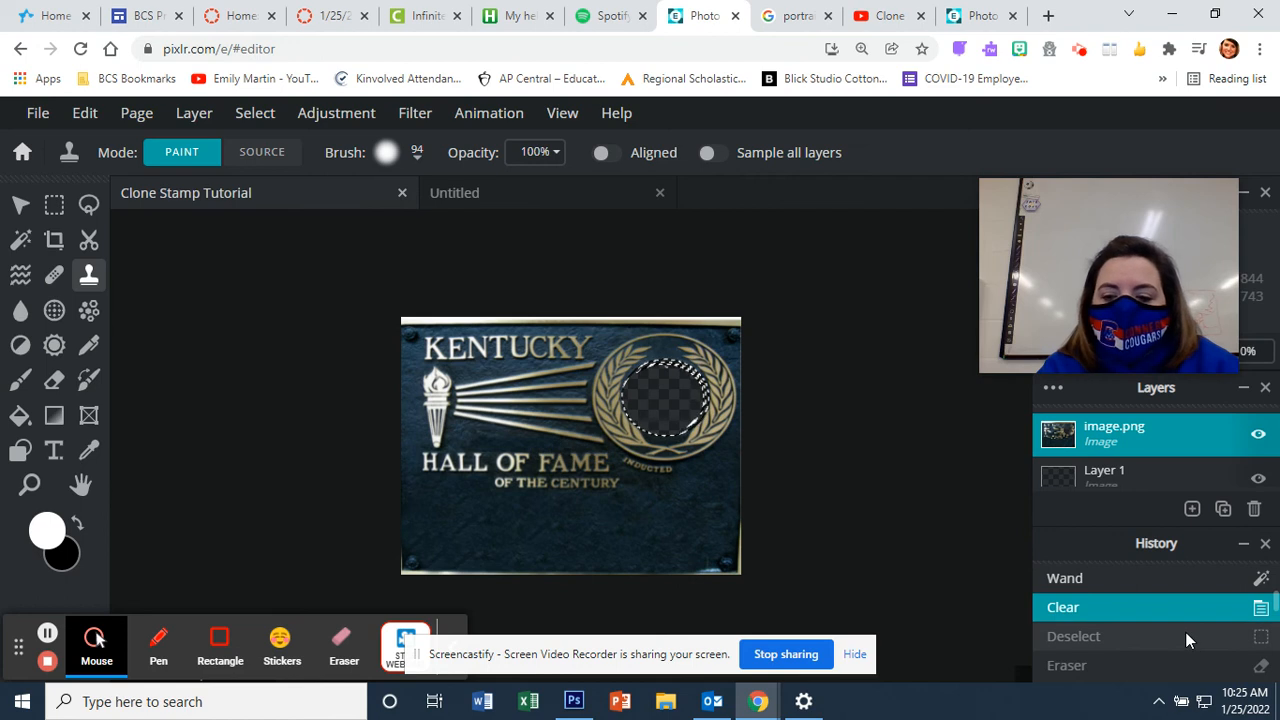
Step: Step through History Clear, Deselect and both Eraser entries so the medallion circle is transparent again
{"action": "left_click", "coordinate": [1186, 633]}
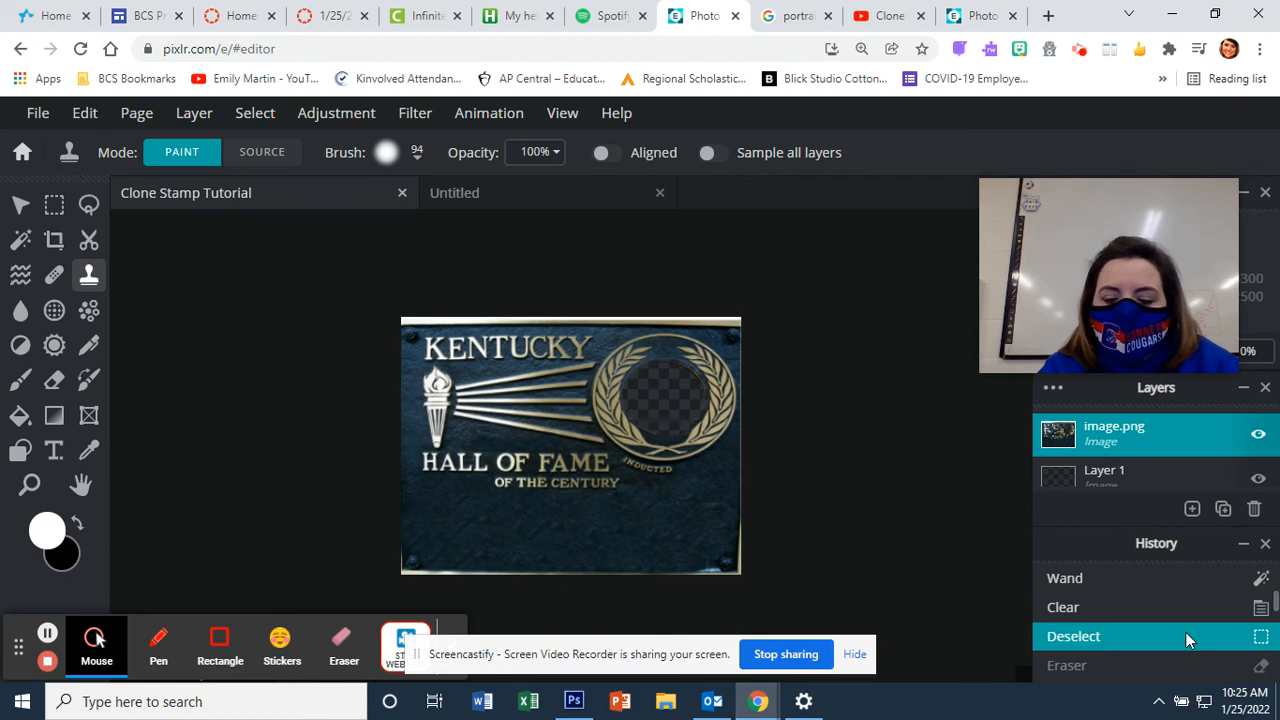
{"action": "key", "text": "ctrl+plus"}
{"action": "key", "text": "ctrl+plus"}
{"action": "key", "text": "ctrl+plus"}
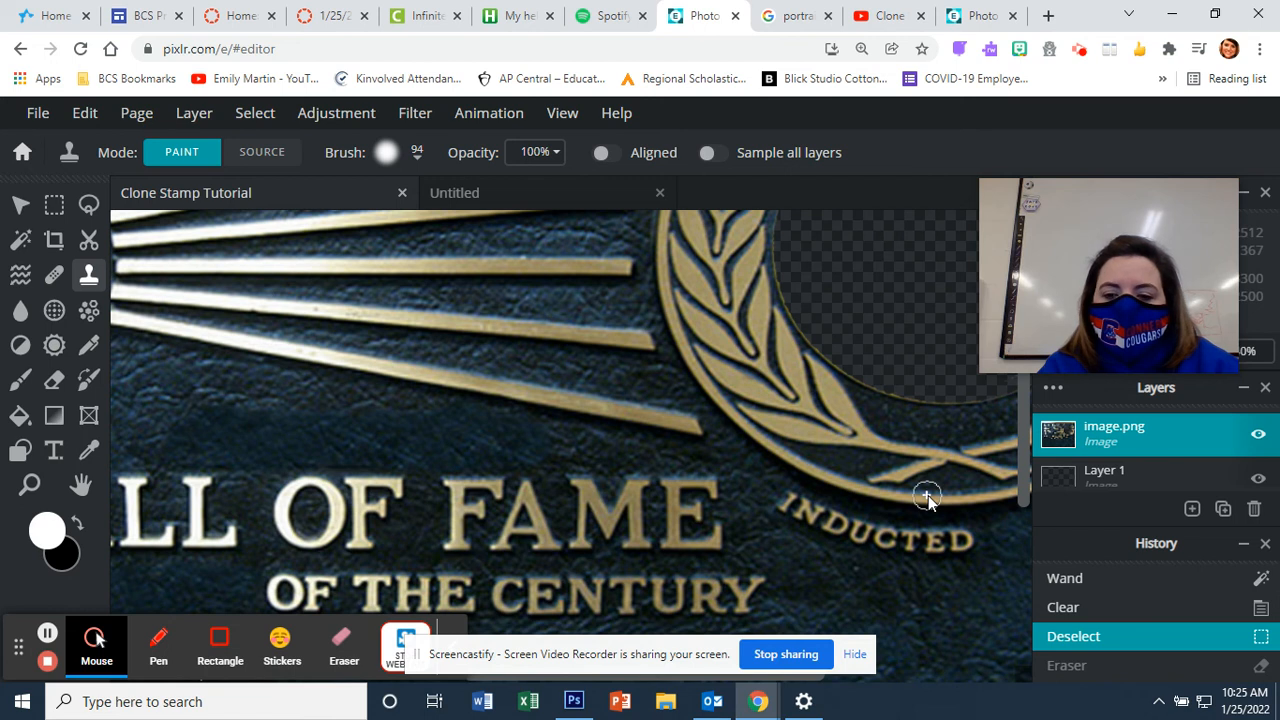
{"action": "left_click_drag", "start_coordinate": [1025, 486], "coordinate": [1018, 426]}
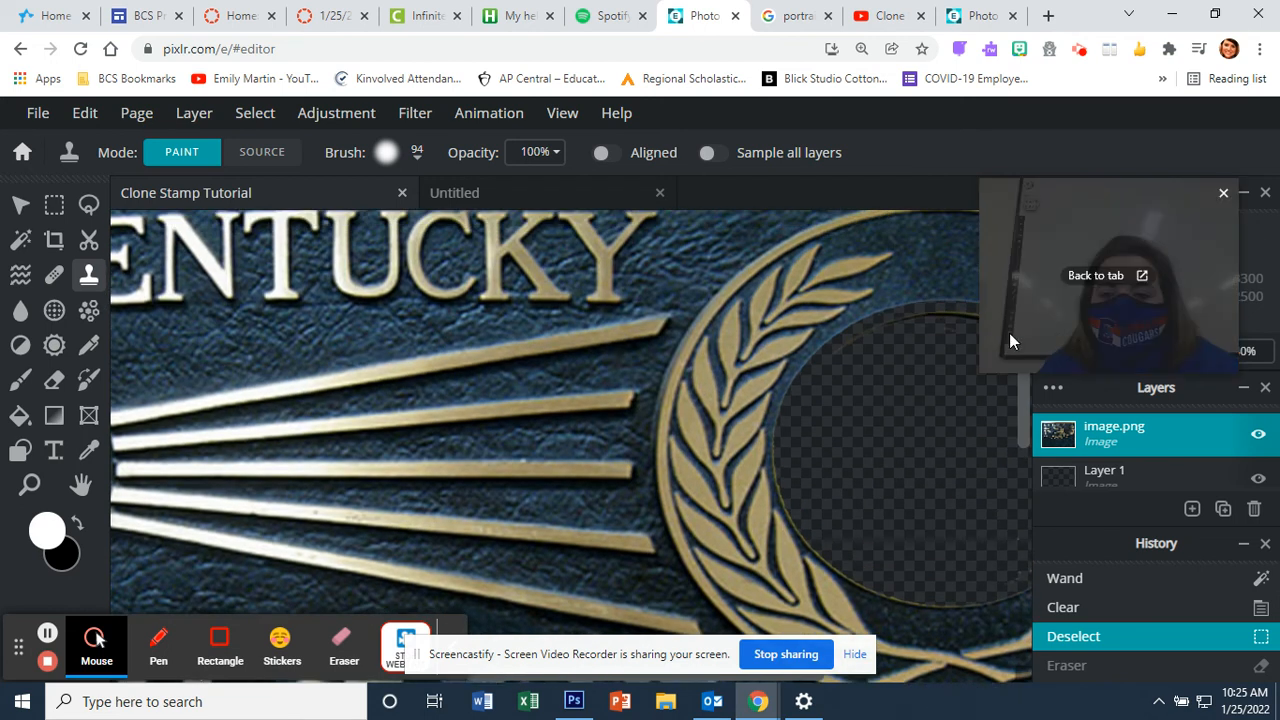
{"action": "left_click", "coordinate": [1104, 659]}
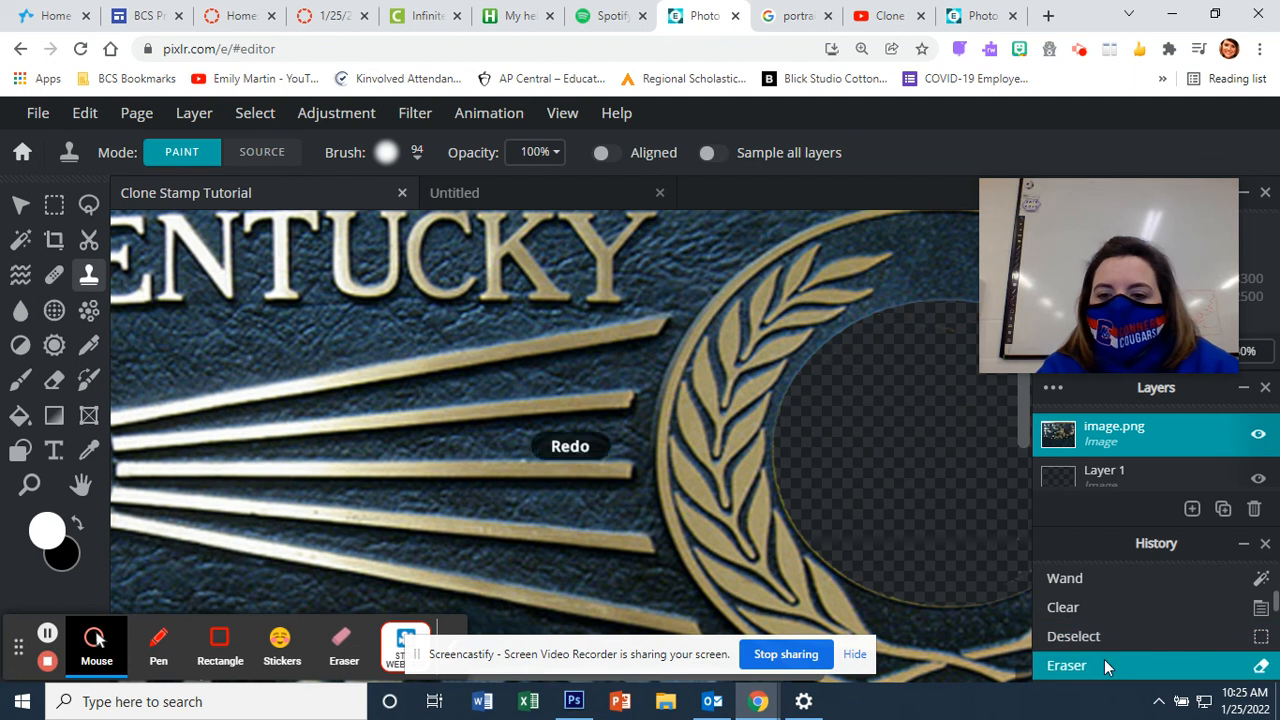
{"action": "left_click", "coordinate": [1272, 617]}
{"action": "scroll", "coordinate": [1250, 605], "scroll_direction": "down", "scroll_amount": 2}
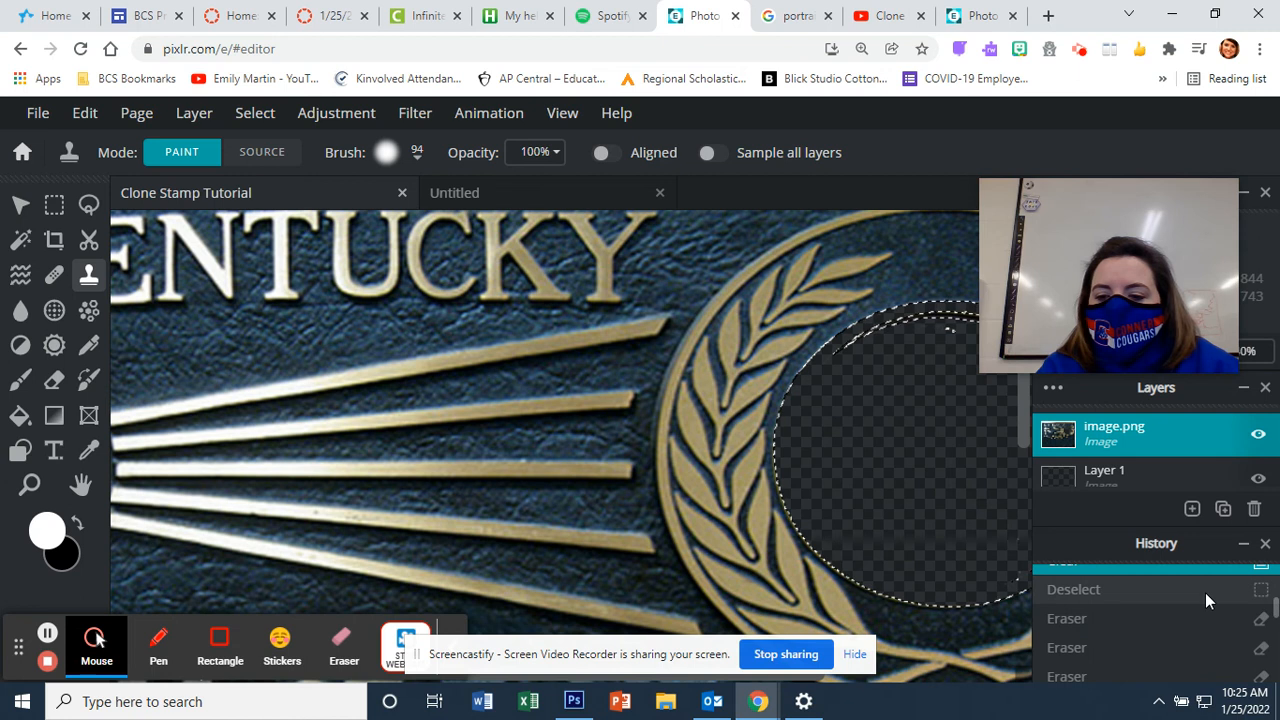
{"action": "left_click", "coordinate": [1205, 592]}
{"action": "left_click", "coordinate": [1184, 618]}
{"action": "left_click", "coordinate": [1172, 645]}
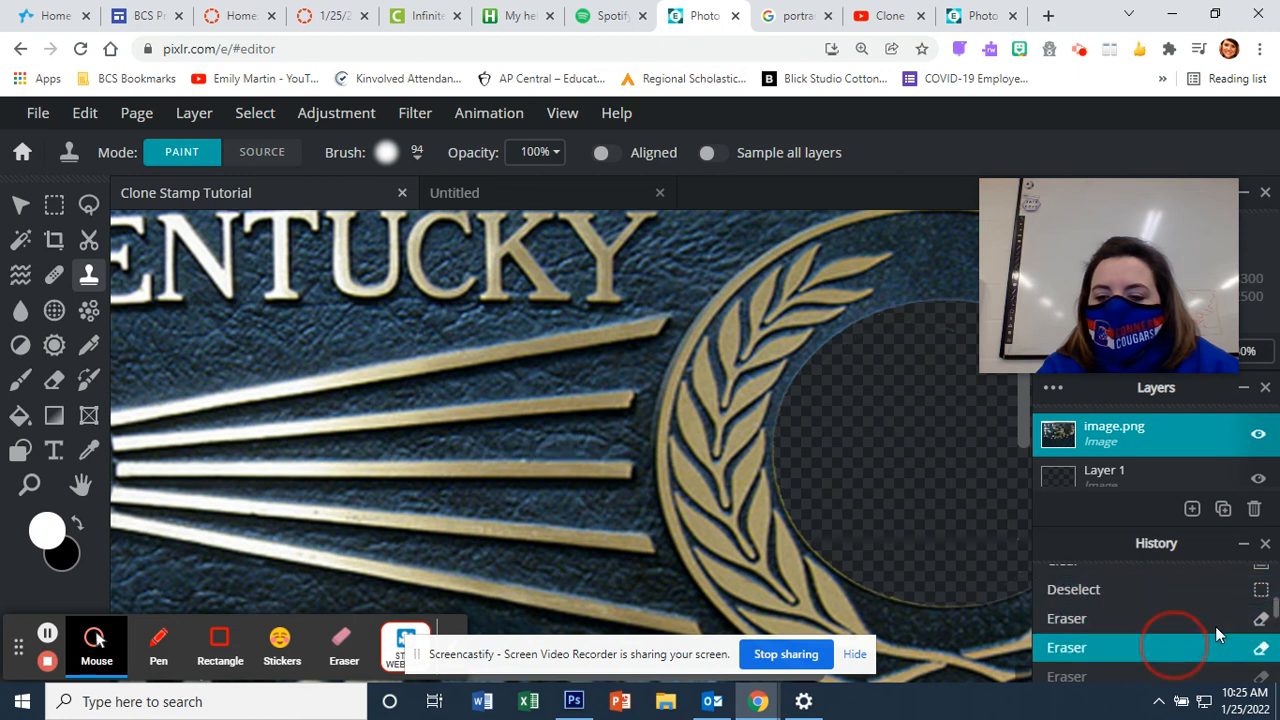
{"action": "left_click_drag", "start_coordinate": [1275, 608], "coordinate": [1275, 626]}
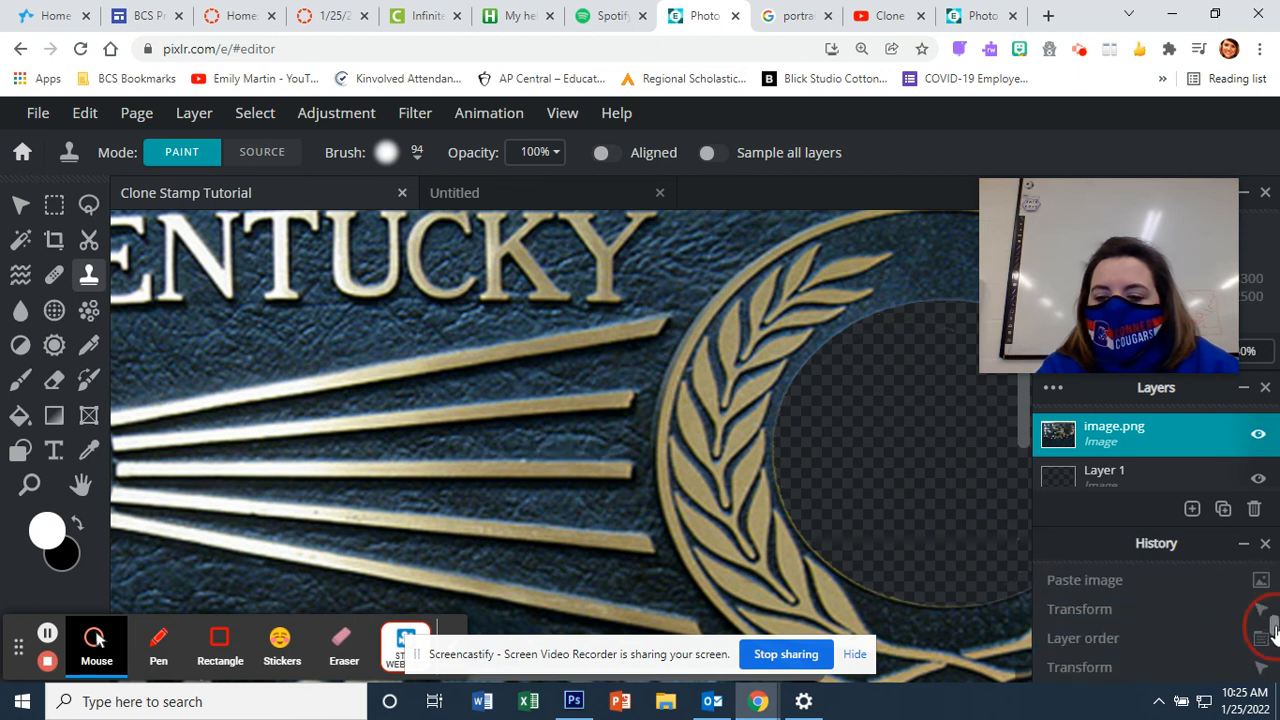
Step: Redo Paste image, Transform, Layer order, Transform, Arrange and Add text in History
{"action": "left_click", "coordinate": [1206, 571]}
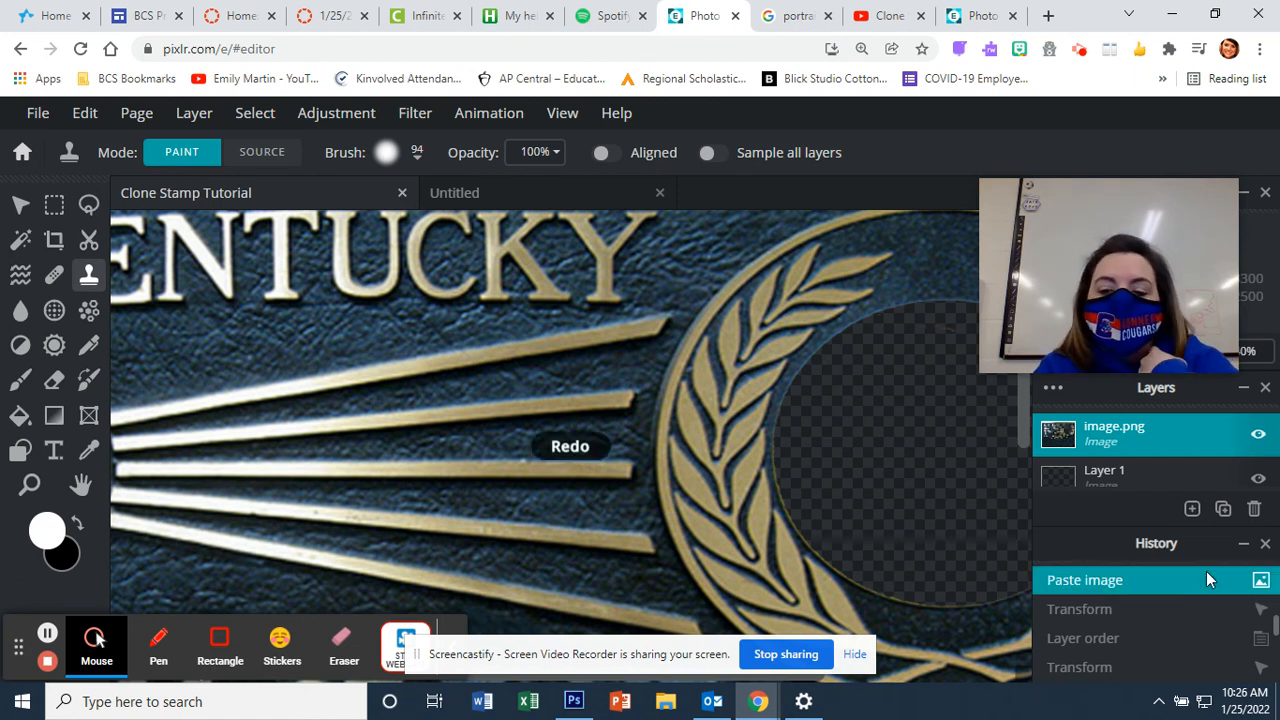
{"action": "left_click", "coordinate": [1189, 609]}
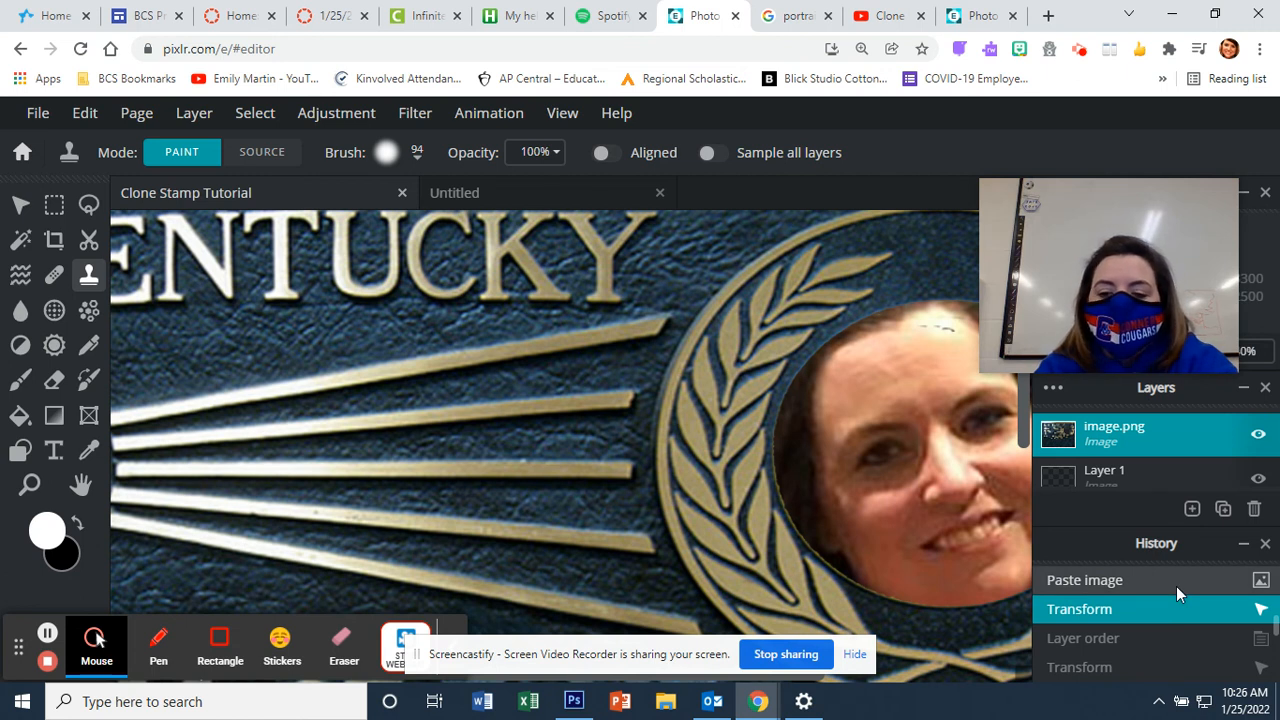
{"action": "left_click", "coordinate": [1129, 638]}
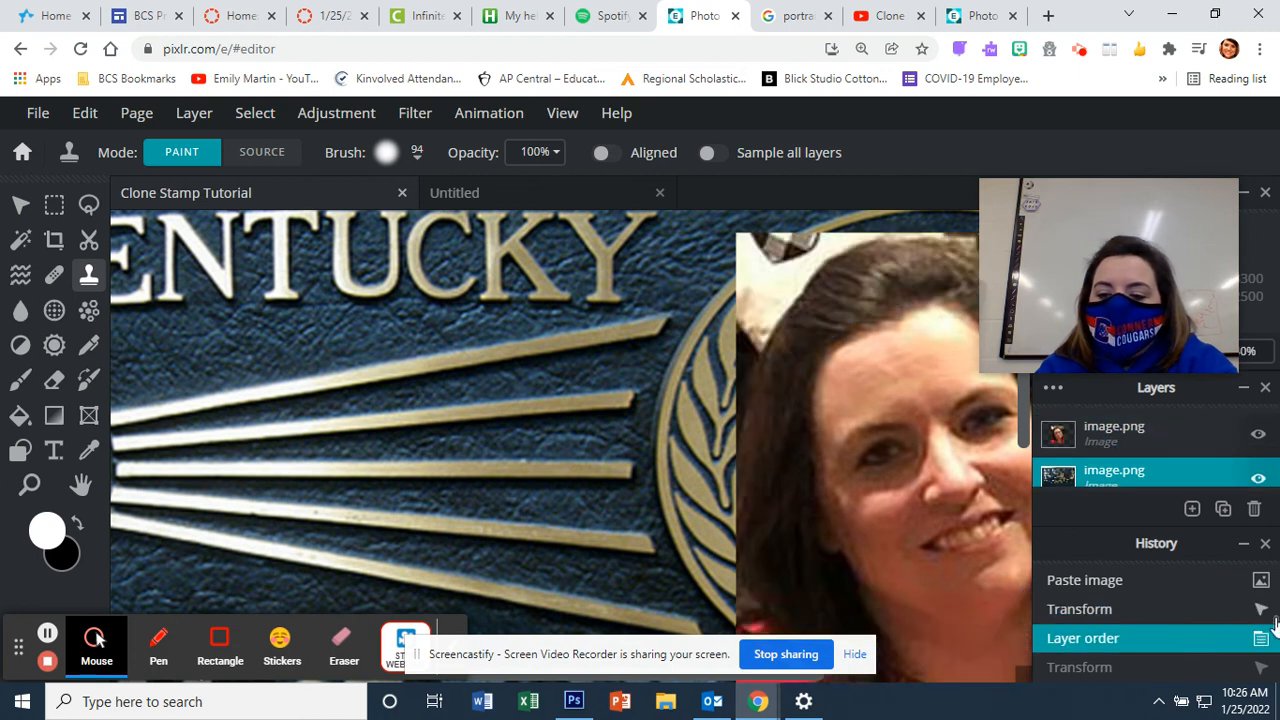
{"action": "scroll", "coordinate": [1270, 625], "scroll_direction": "down", "scroll_amount": 1}
{"action": "left_click", "coordinate": [1216, 604]}
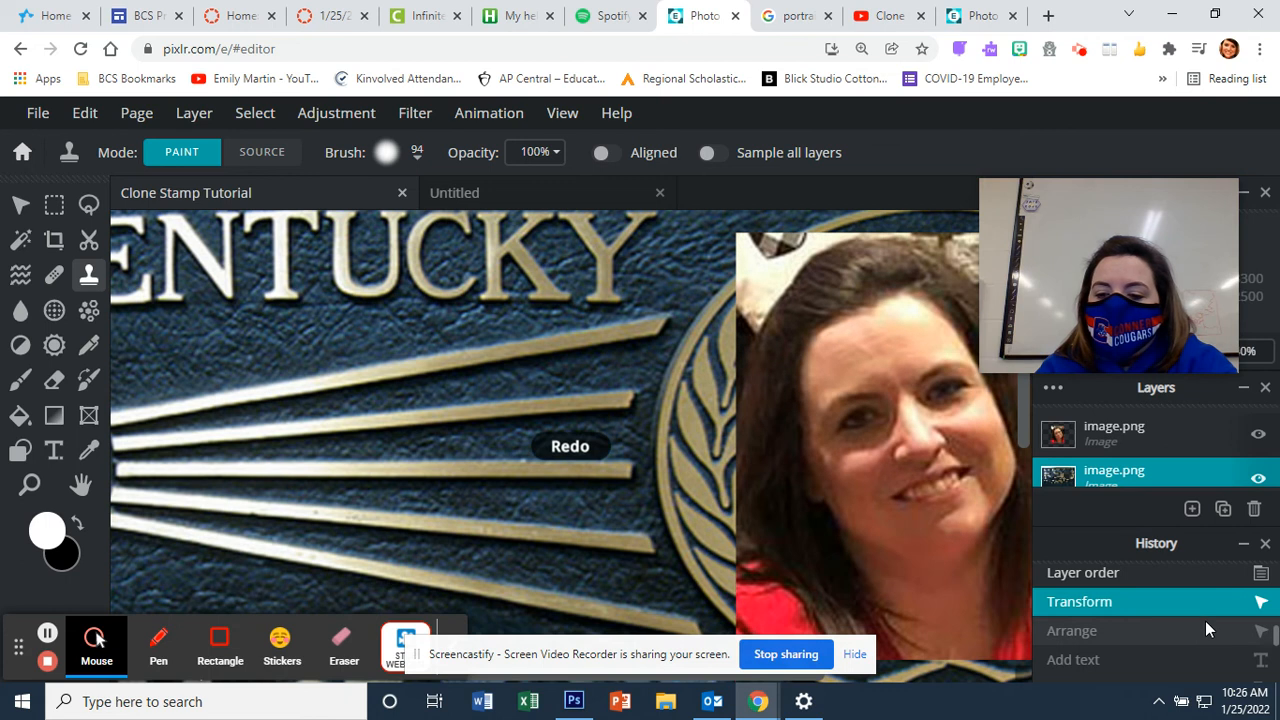
{"action": "left_click", "coordinate": [1204, 624]}
{"action": "left_click", "coordinate": [1179, 657]}
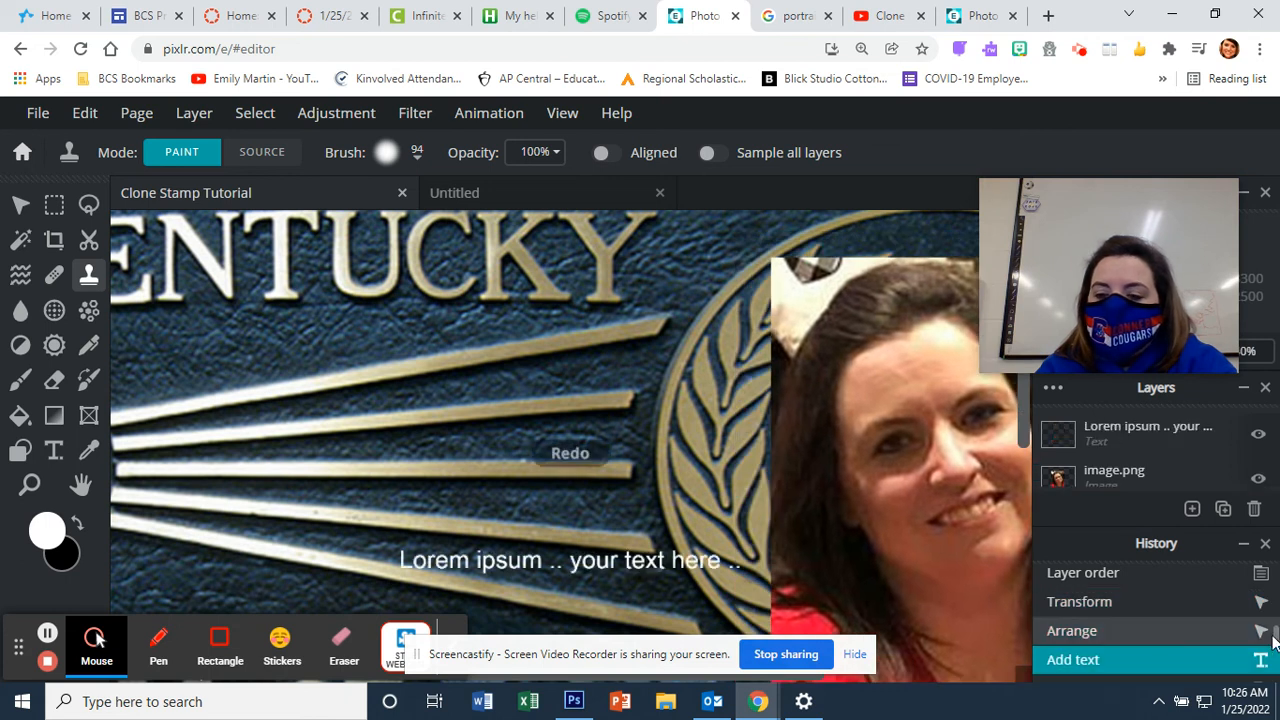
Step: Move the portrait image.png layer below the plaque layer so the face shows through the medallion
{"action": "left_click_drag", "start_coordinate": [1273, 635], "coordinate": [1274, 643]}
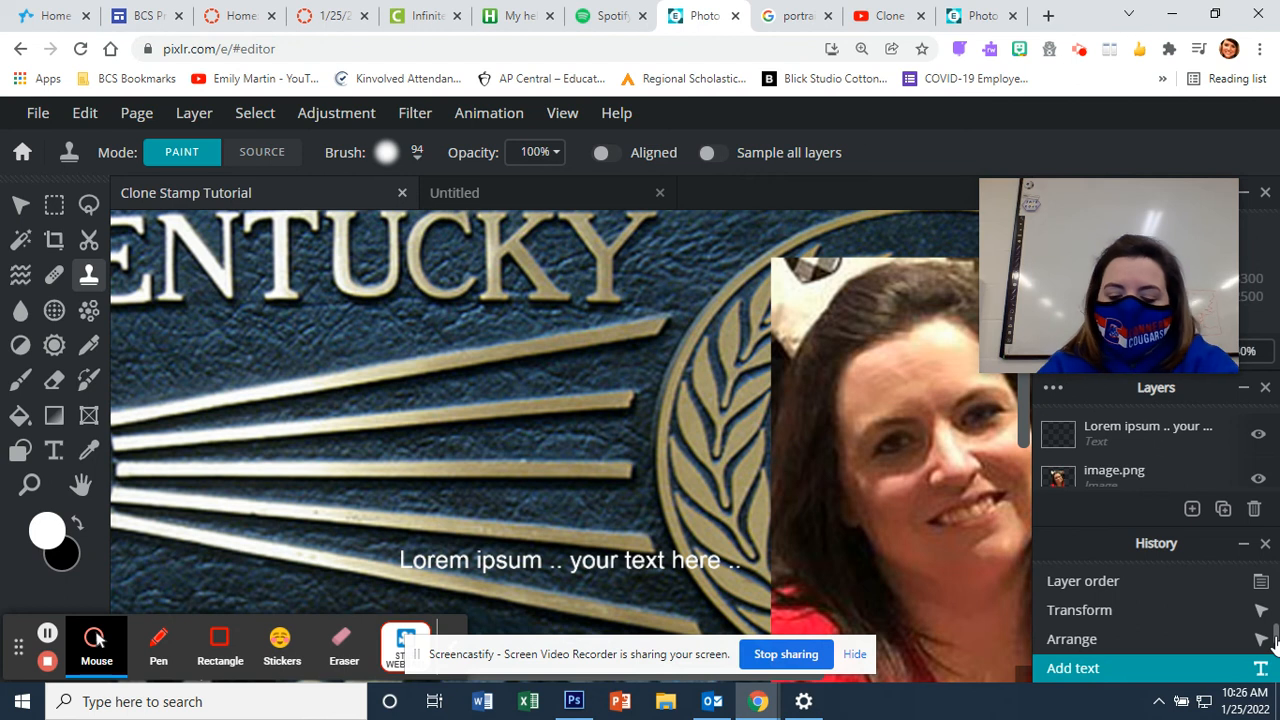
{"action": "key", "text": "ctrl+minus"}
{"action": "key", "text": "ctrl+minus"}
{"action": "key", "text": "ctrl+minus"}
{"action": "key", "text": "ctrl+minus"}
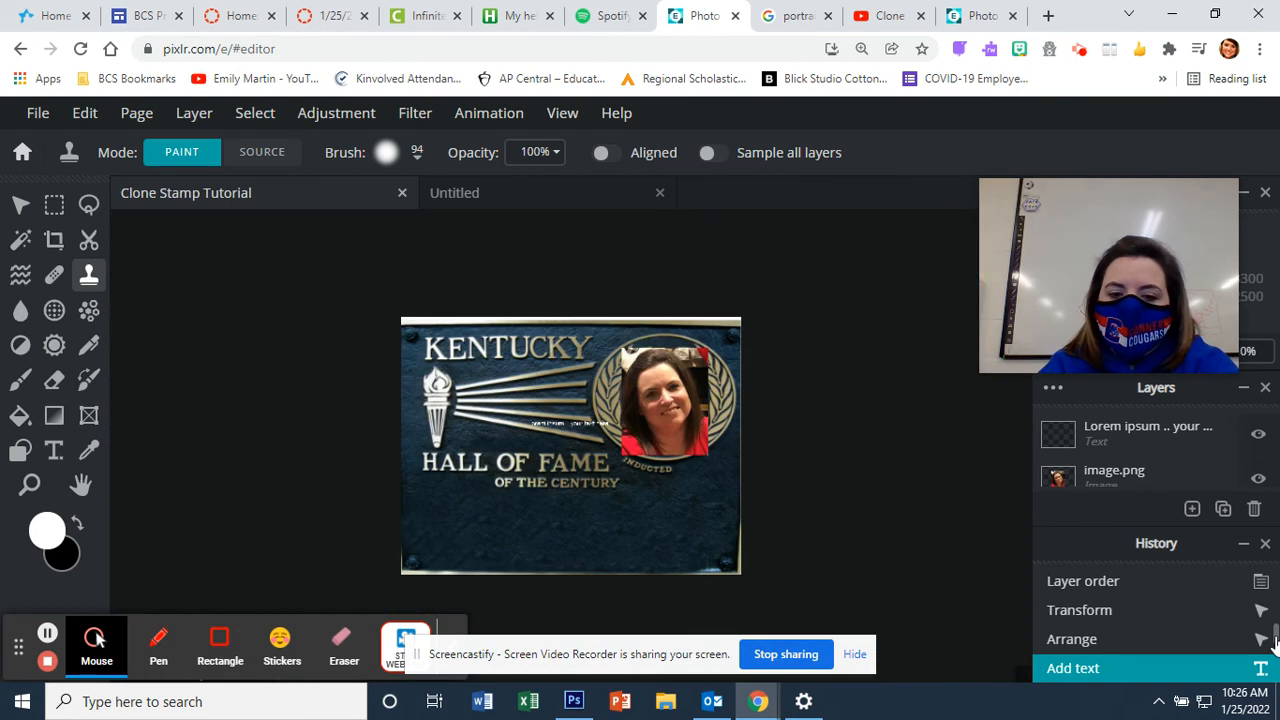
{"action": "key", "text": "ctrl+plus"}
{"action": "key", "text": "ctrl+plus"}
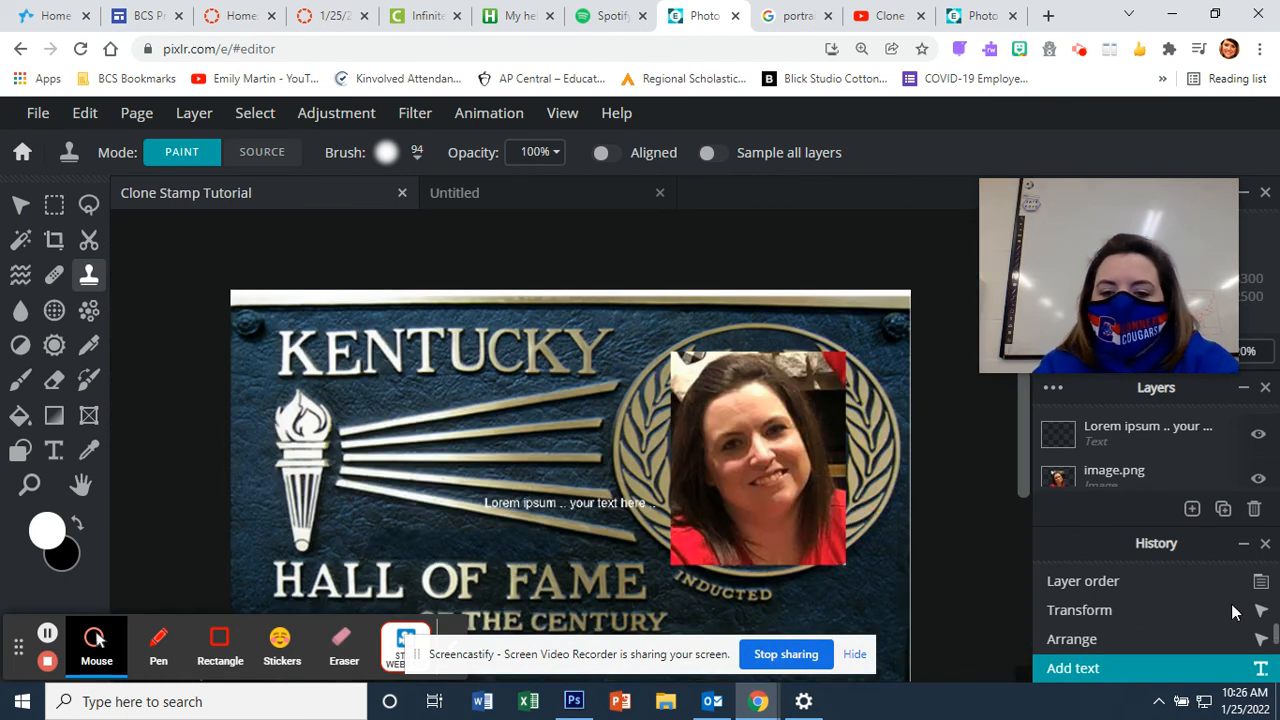
{"action": "left_click", "coordinate": [1192, 508]}
{"action": "left_click", "coordinate": [1057, 477]}
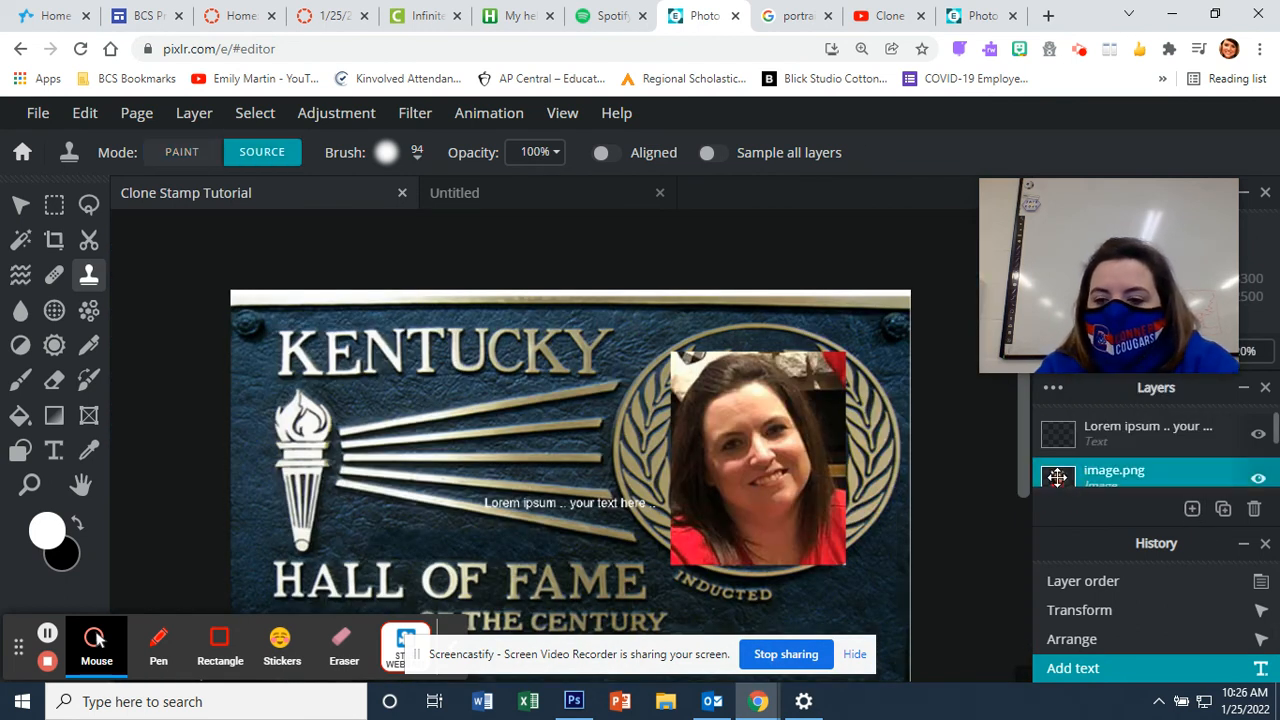
{"action": "scroll", "coordinate": [1276, 440], "scroll_direction": "down", "scroll_amount": 2}
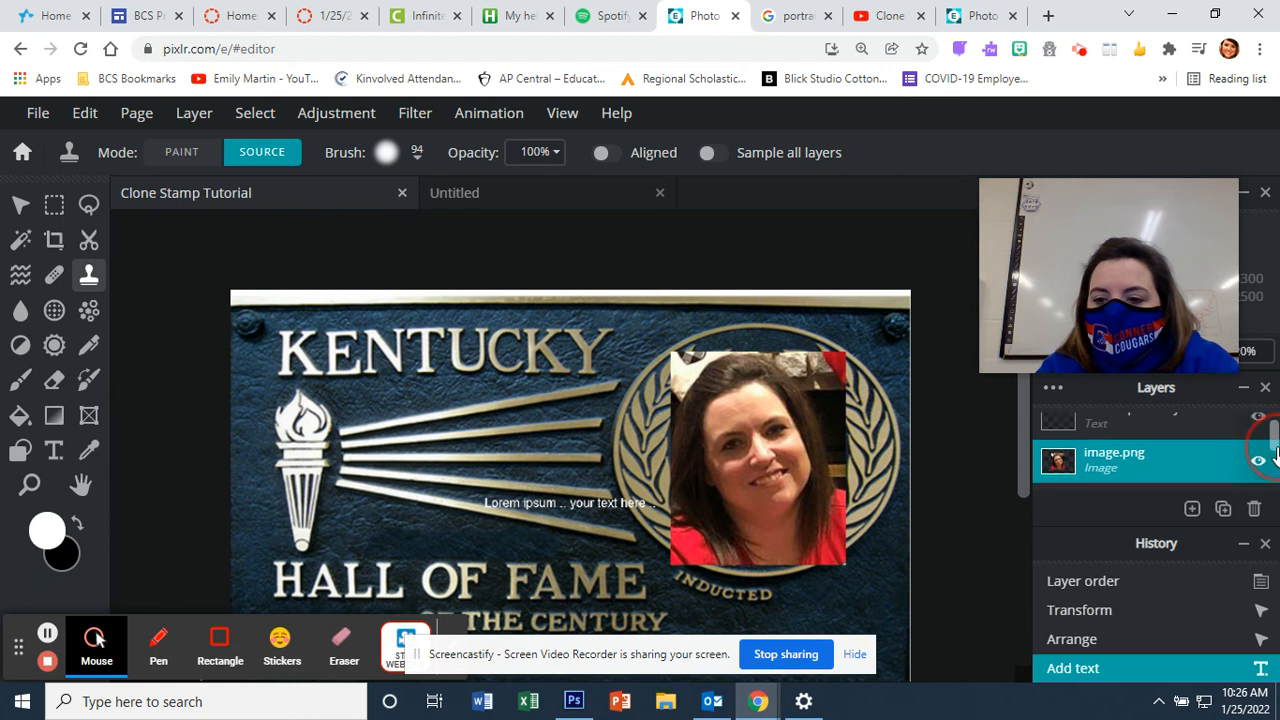
{"action": "left_click_drag", "start_coordinate": [1194, 425], "coordinate": [1197, 458]}
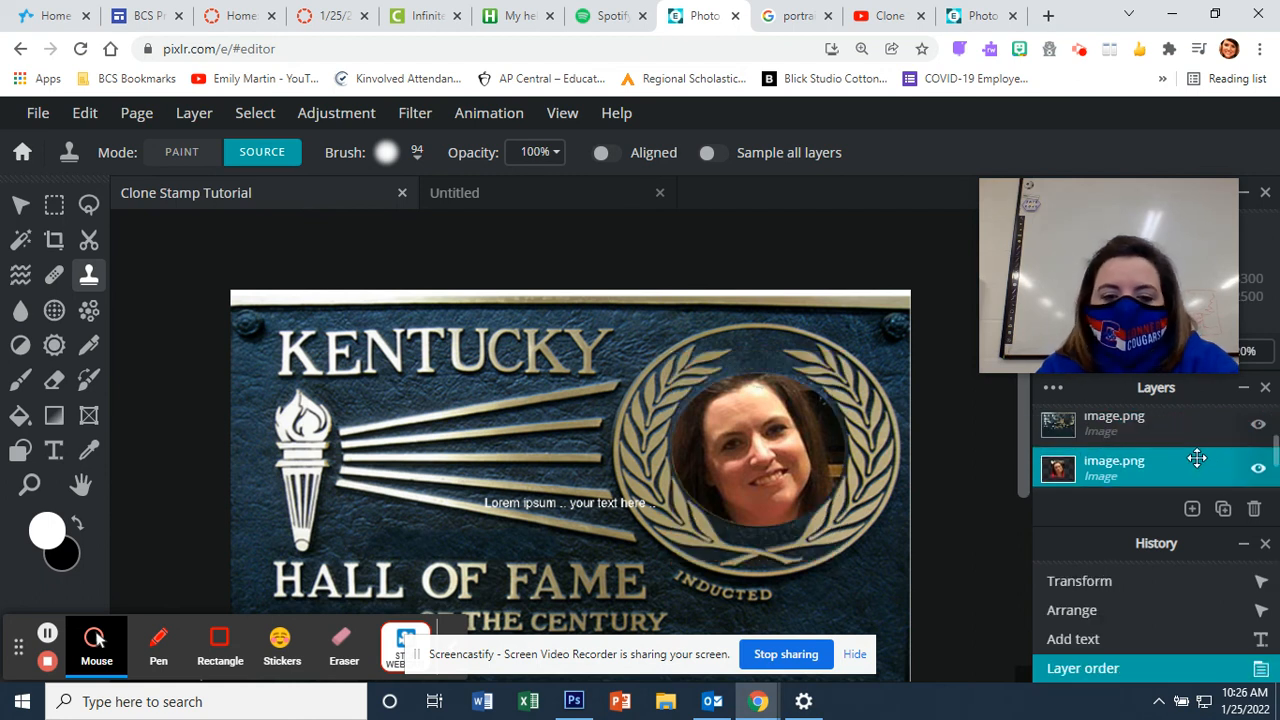
Step: Select the placeholder text layer on the plaque
{"action": "scroll", "coordinate": [807, 578], "scroll_direction": "down", "scroll_amount": 3}
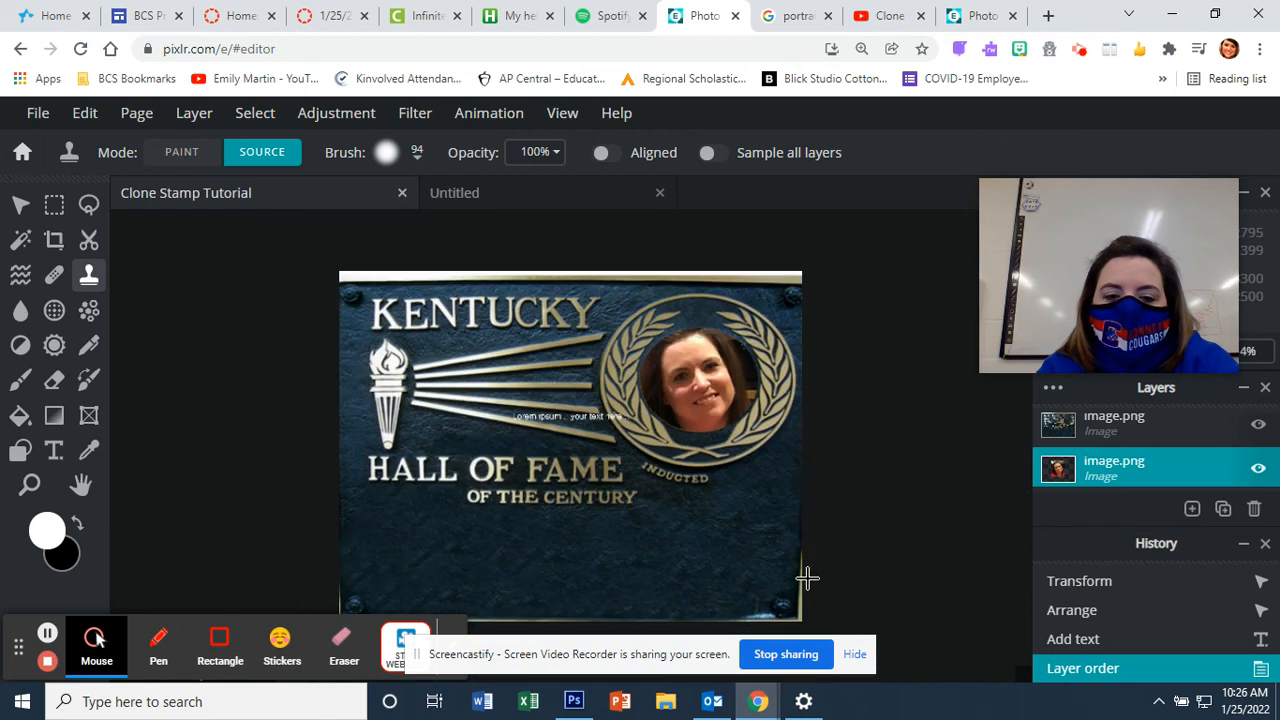
{"action": "scroll", "coordinate": [807, 578], "scroll_direction": "up", "scroll_amount": 1}
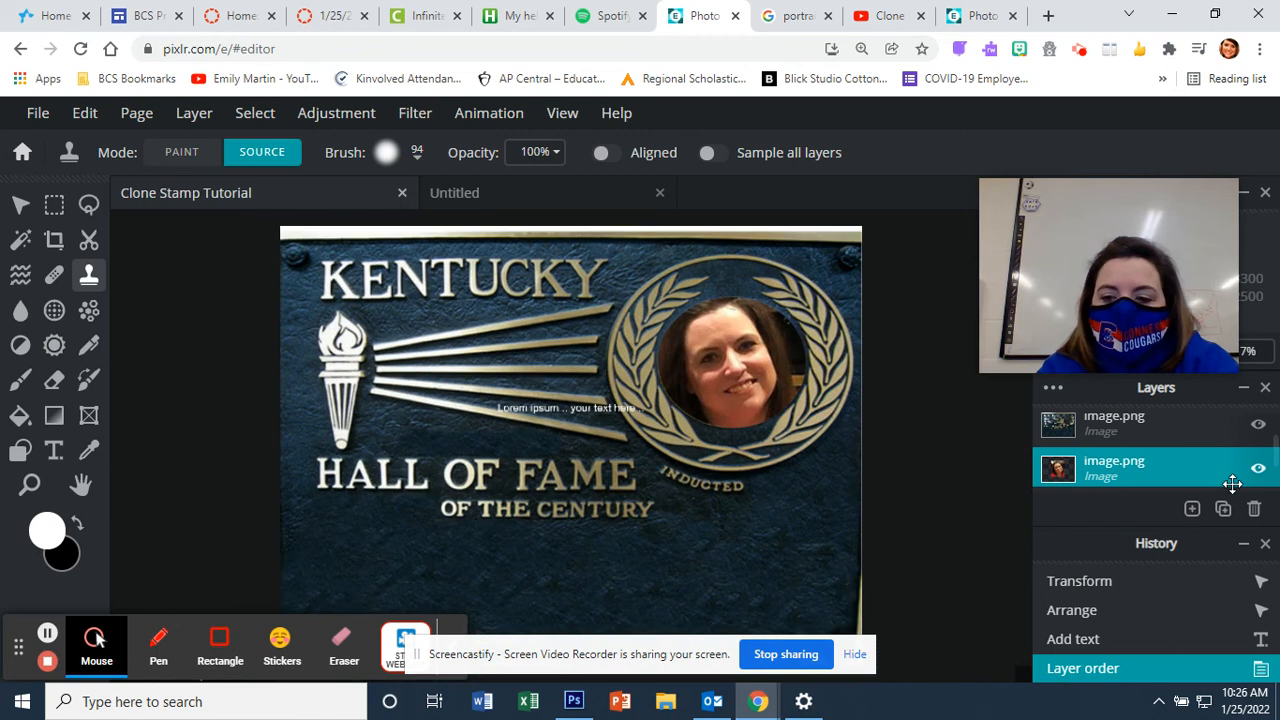
{"action": "scroll", "coordinate": [1232, 464], "scroll_direction": "up", "scroll_amount": 2}
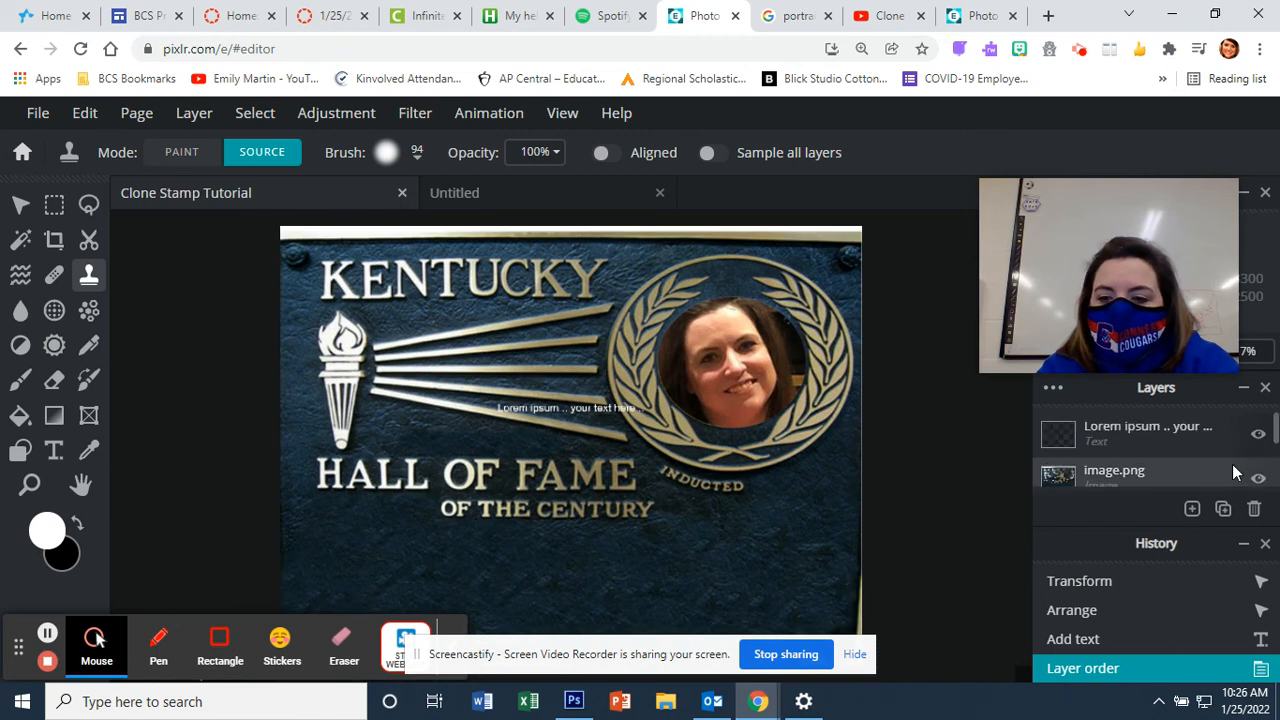
{"action": "left_click", "coordinate": [1180, 424]}
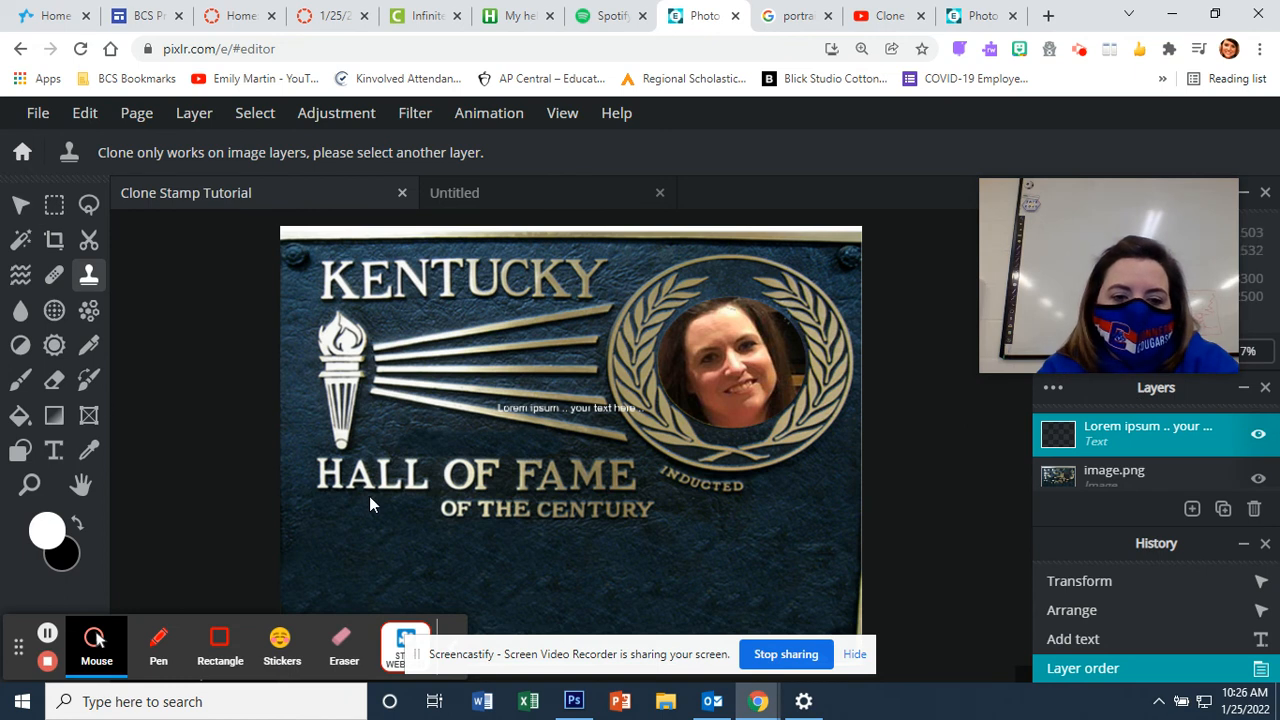
{"action": "left_click", "coordinate": [593, 401]}
Step: Replace the Lorem ipsum placeholder with EDUCATOR and enter 900 as its text size
{"action": "left_click", "coordinate": [550, 468]}
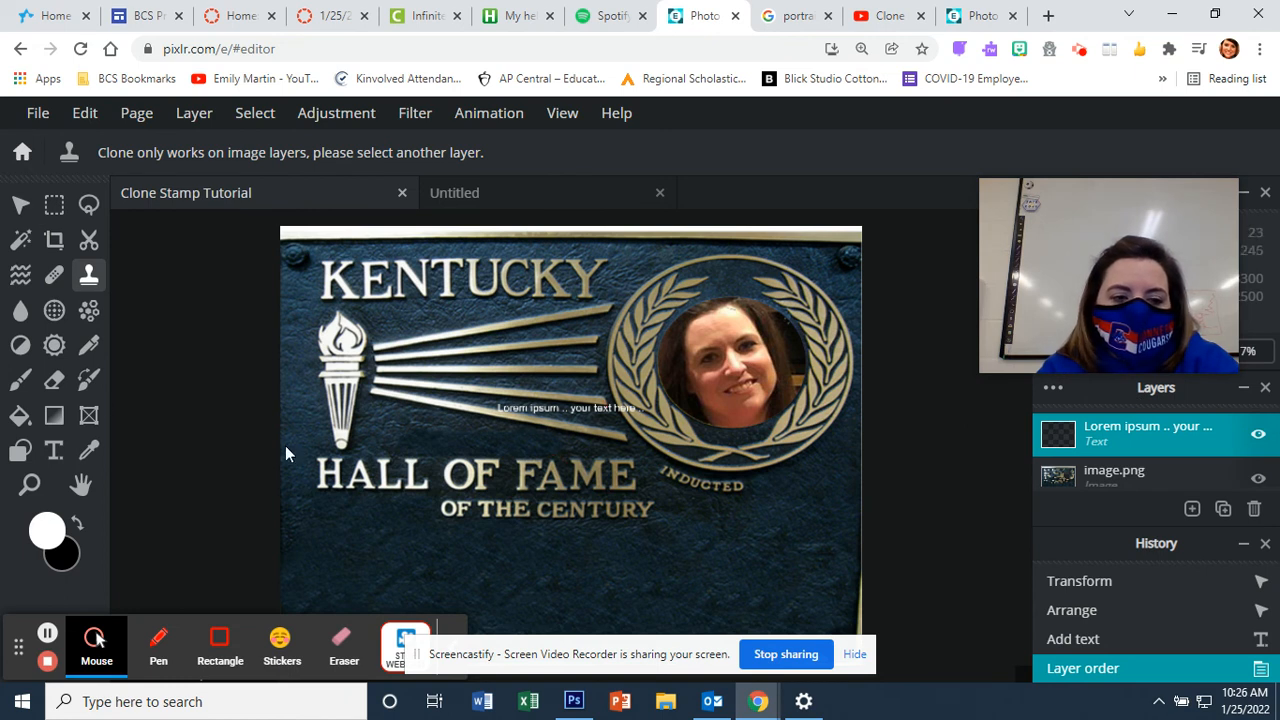
{"action": "left_click", "coordinate": [56, 455]}
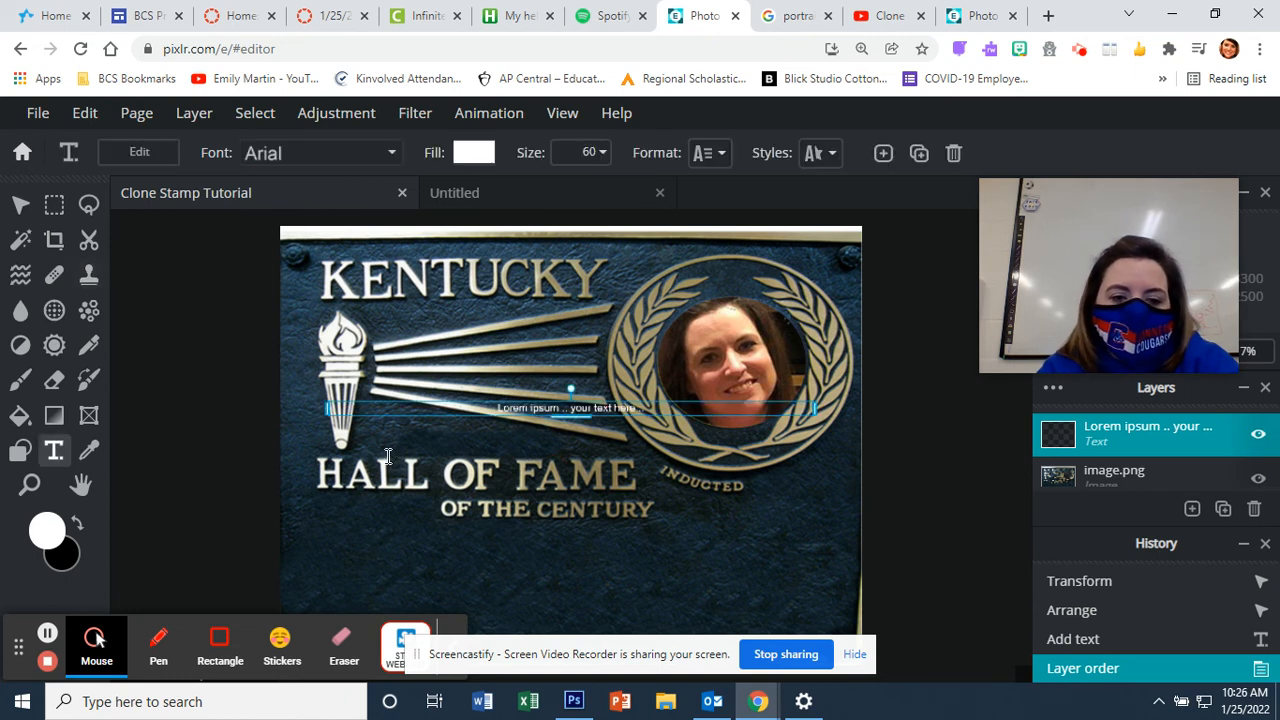
{"action": "double_click", "coordinate": [623, 410]}
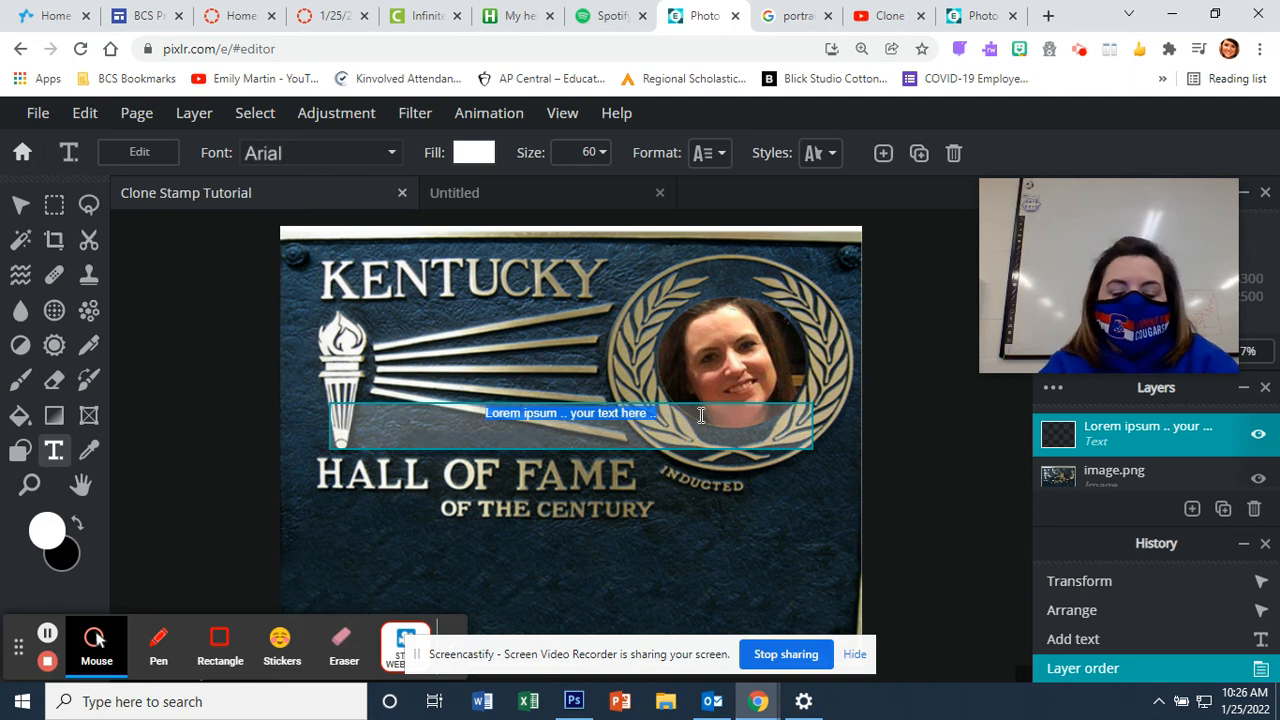
{"action": "type", "text": "E"}
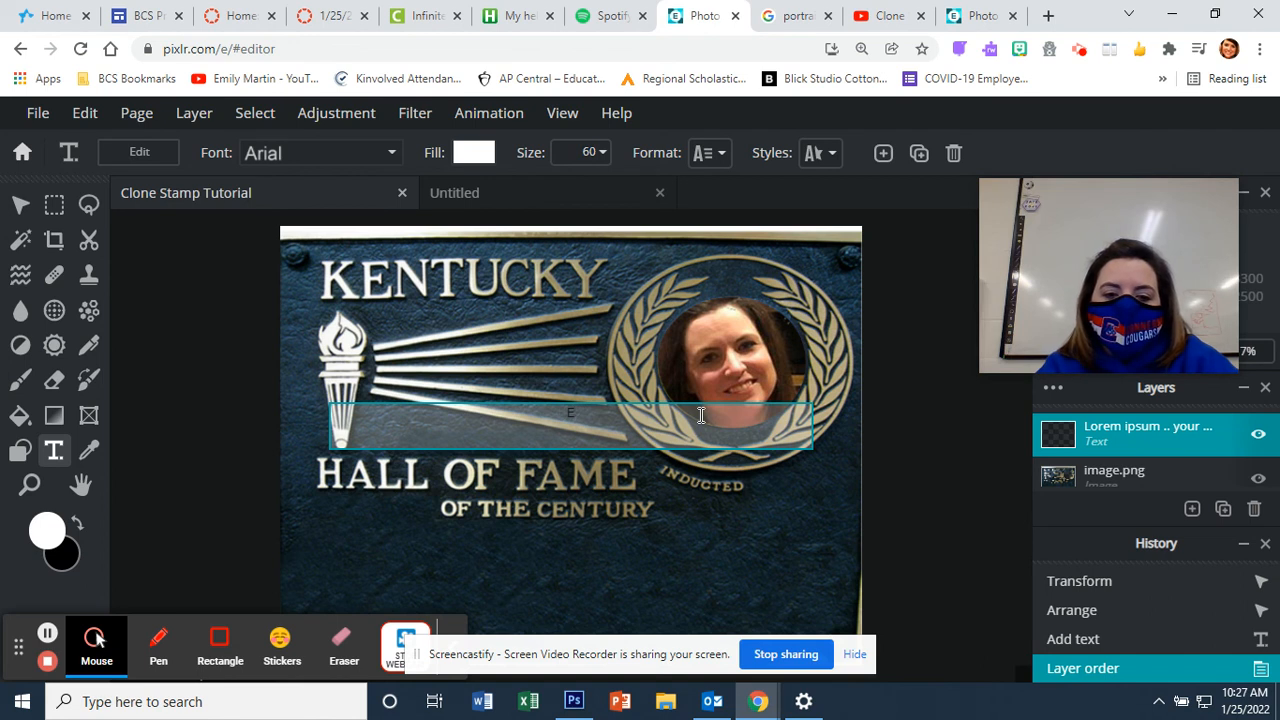
{"action": "type", "text": "DUCATOR"}
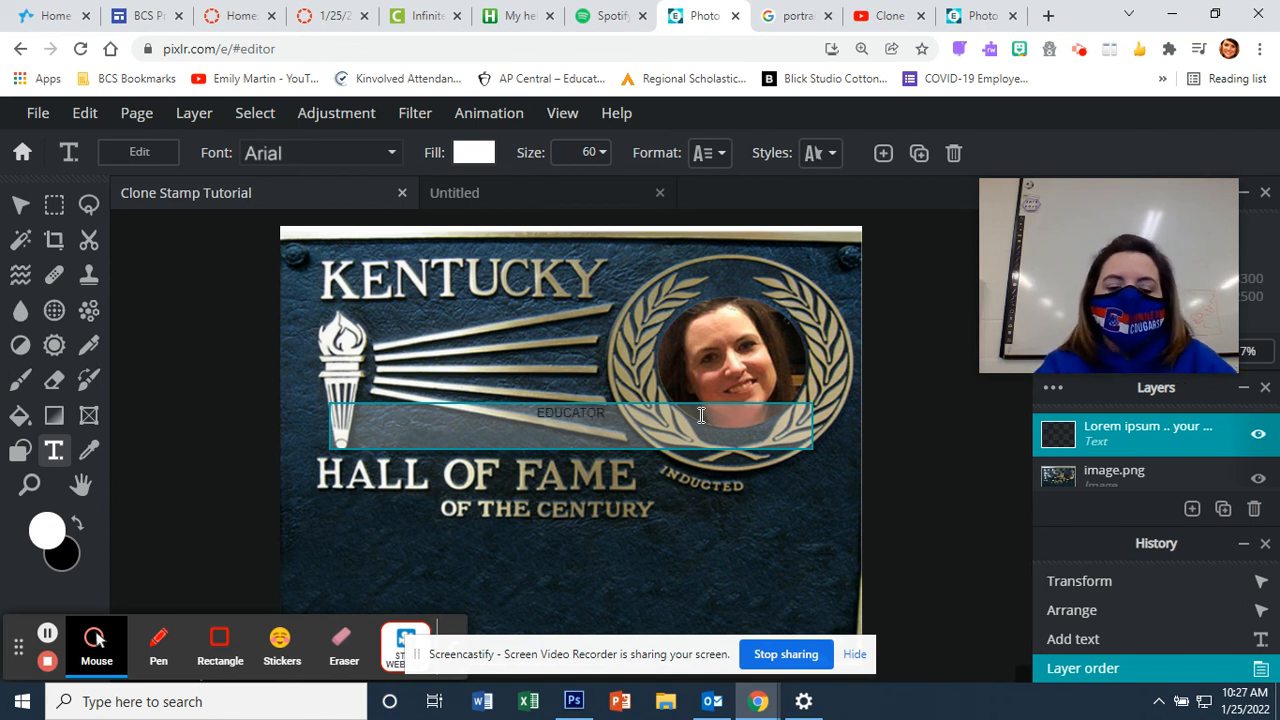
{"action": "left_click_drag", "start_coordinate": [608, 415], "coordinate": [537, 414]}
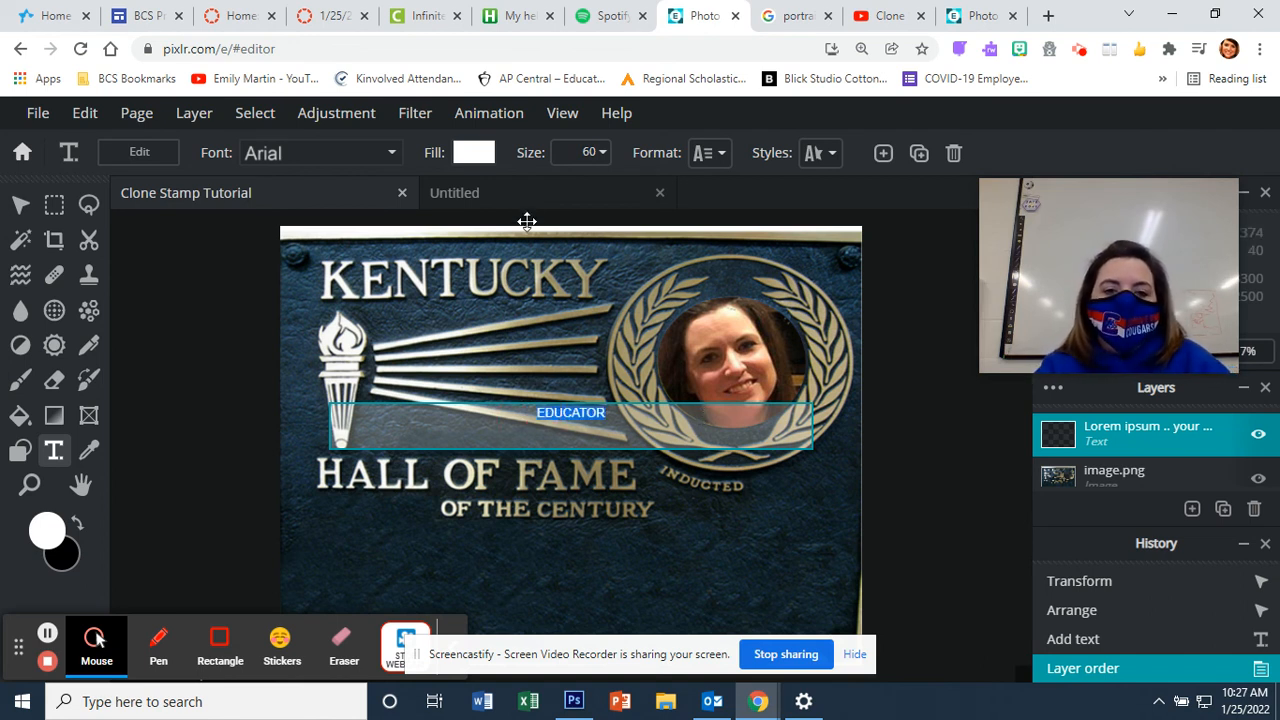
{"action": "left_click", "coordinate": [583, 158]}
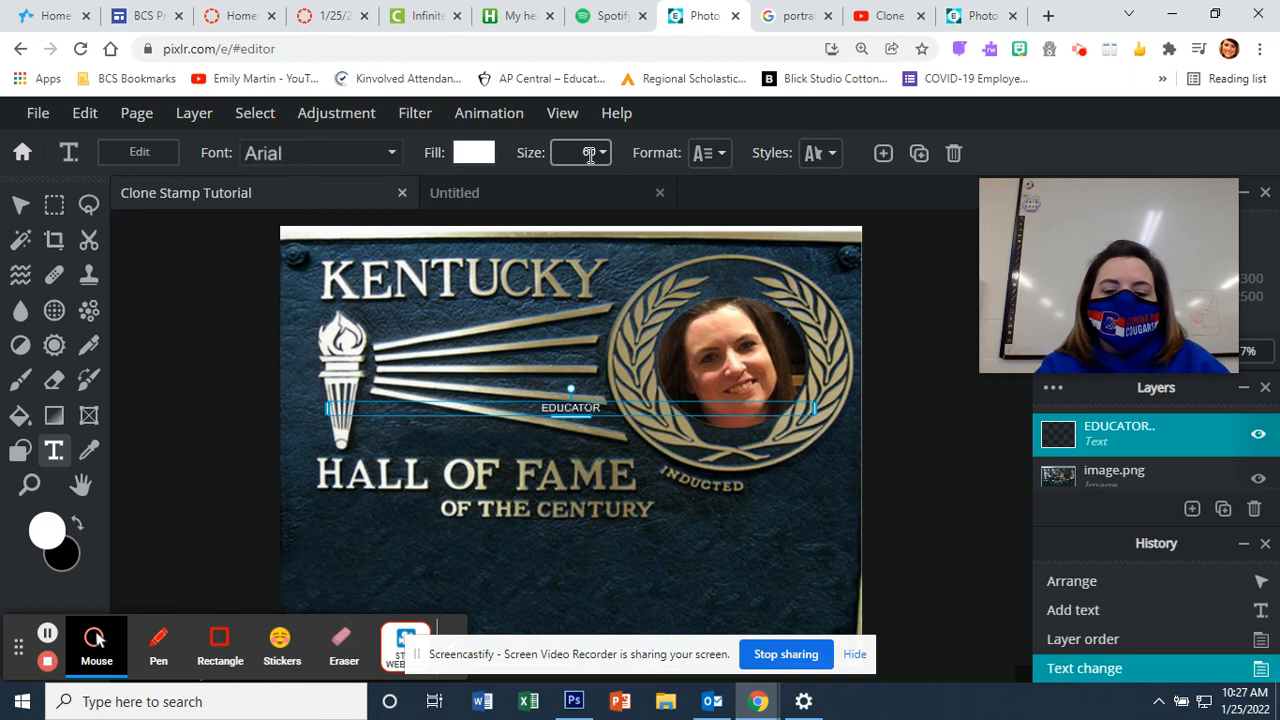
{"action": "left_click", "coordinate": [589, 155]}
{"action": "type", "text": "900"}
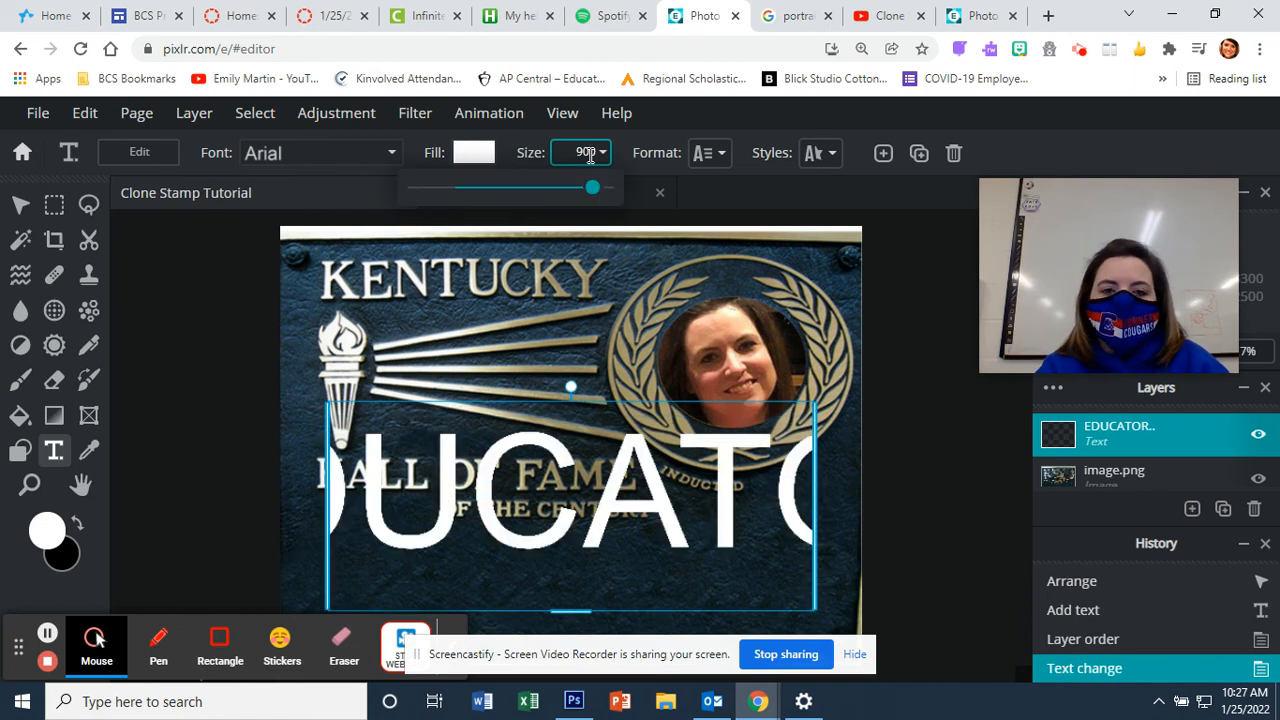
Step: Set EDUCATOR to size 100 in the Father and Son font
{"action": "key", "text": "BackSpace"}
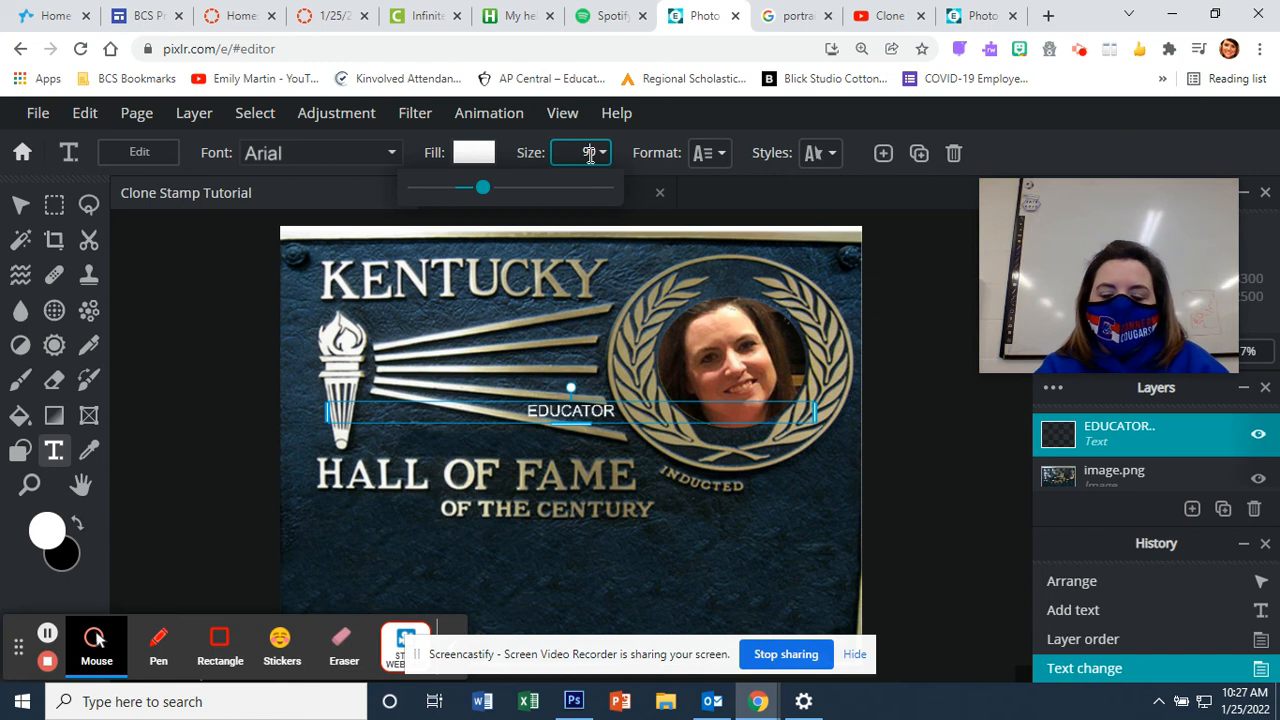
{"action": "key", "text": "BackSpace"}
{"action": "key", "text": "BackSpace"}
{"action": "type", "text": "100"}
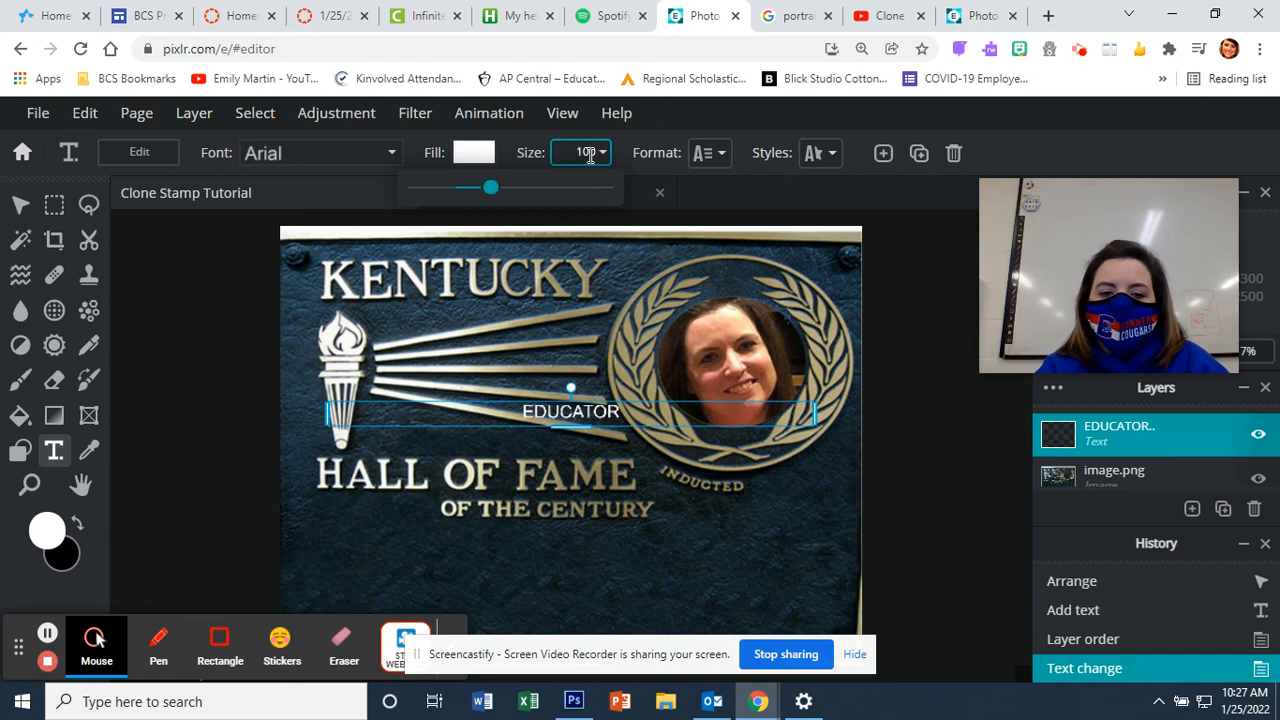
{"action": "left_click", "coordinate": [390, 158]}
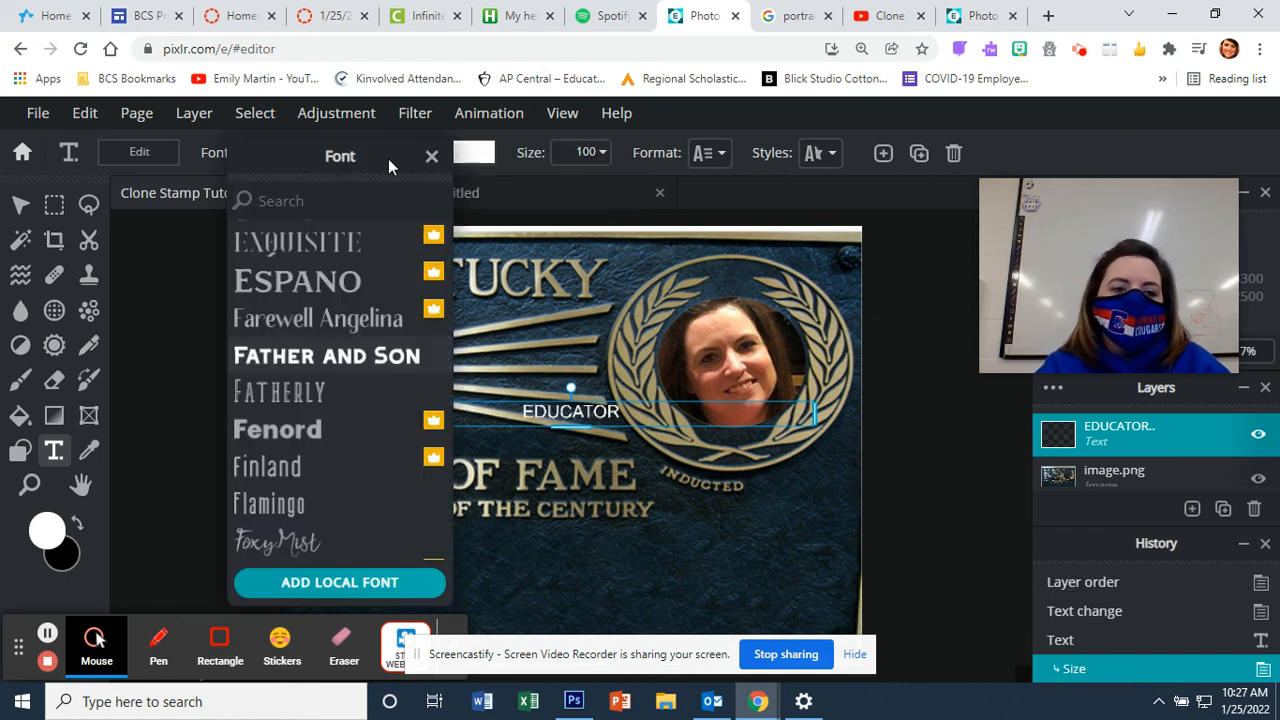
{"action": "scroll", "coordinate": [336, 505], "scroll_direction": "down", "scroll_amount": 5}
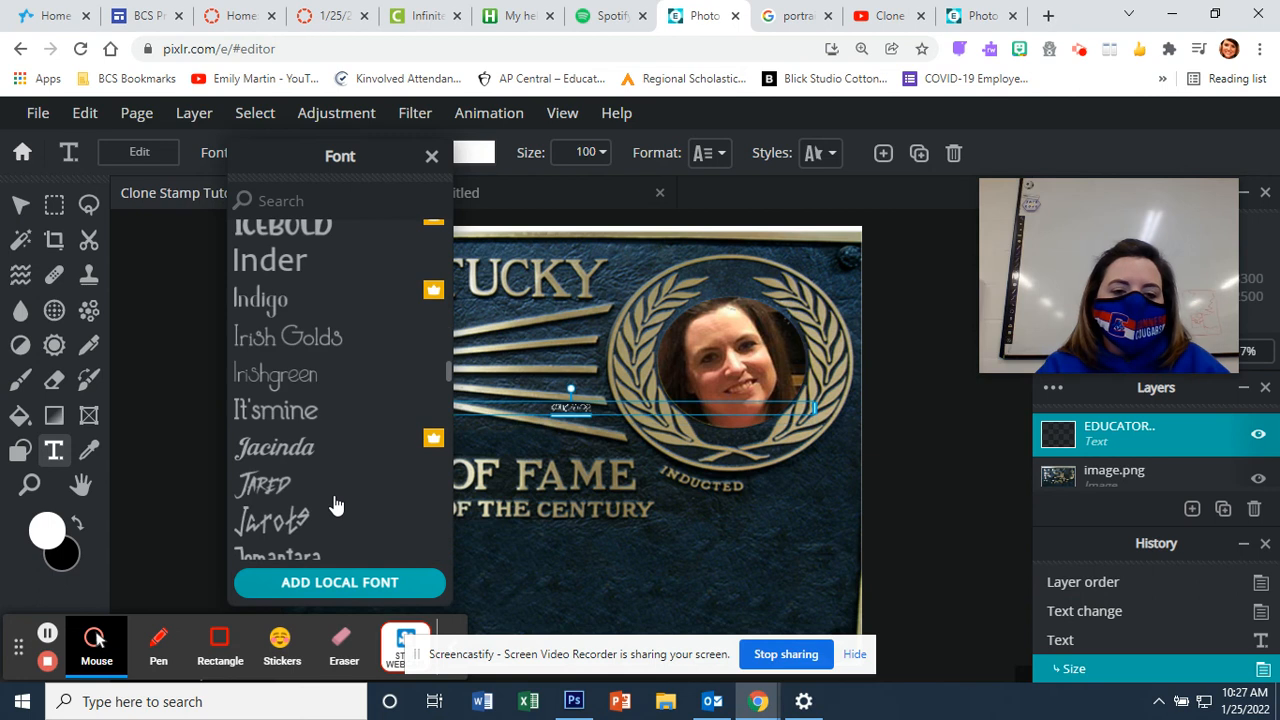
{"action": "scroll", "coordinate": [336, 505], "scroll_direction": "down", "scroll_amount": 6}
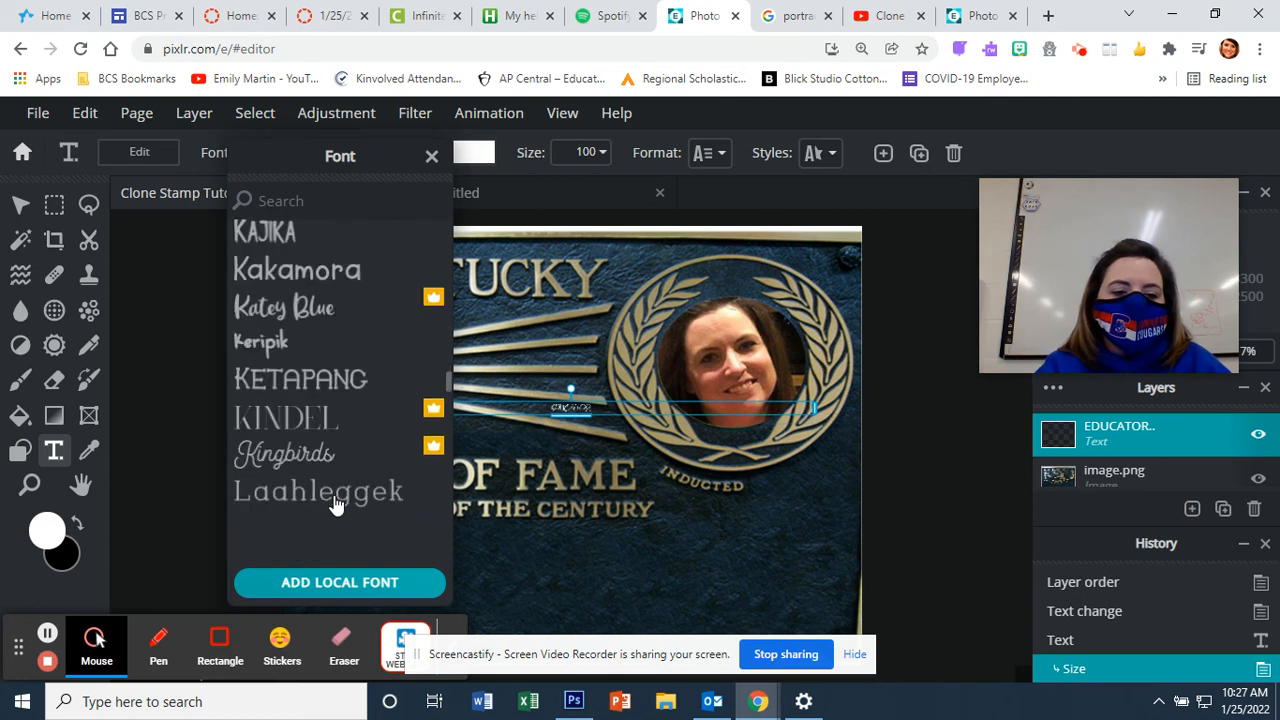
{"action": "scroll", "coordinate": [336, 505], "scroll_direction": "down", "scroll_amount": 6}
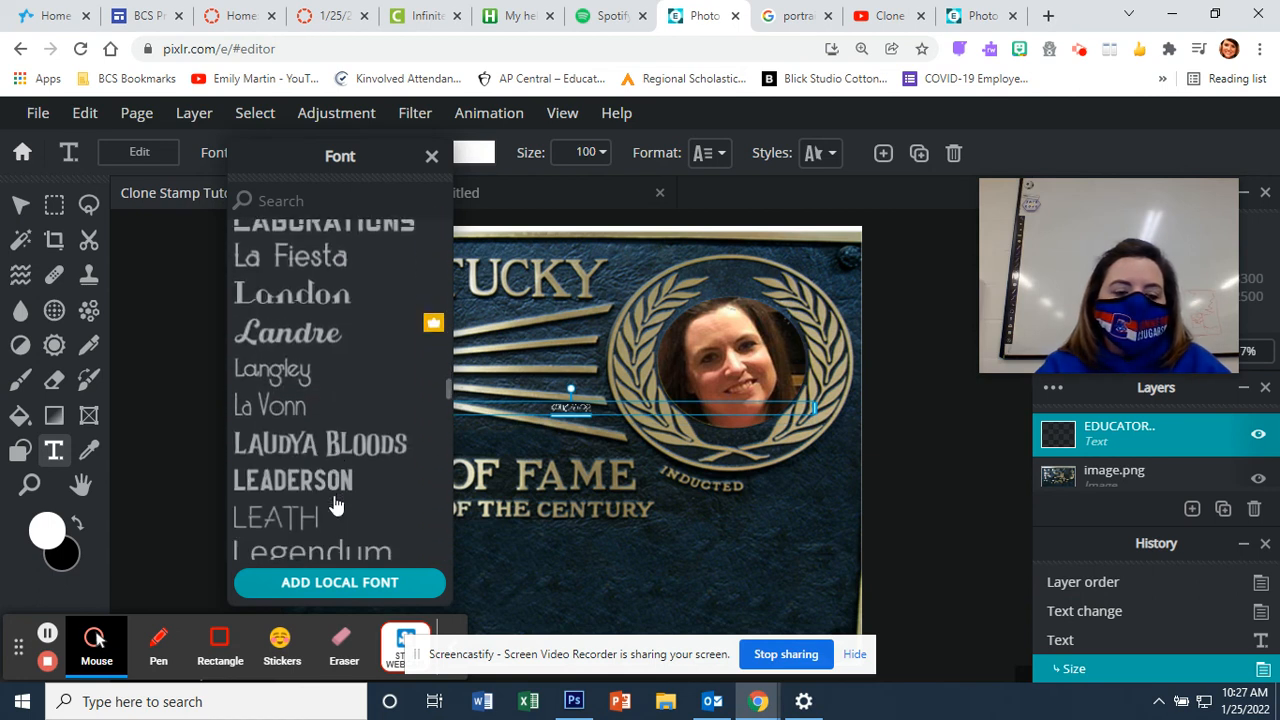
{"action": "scroll", "coordinate": [336, 505], "scroll_direction": "down", "scroll_amount": 6}
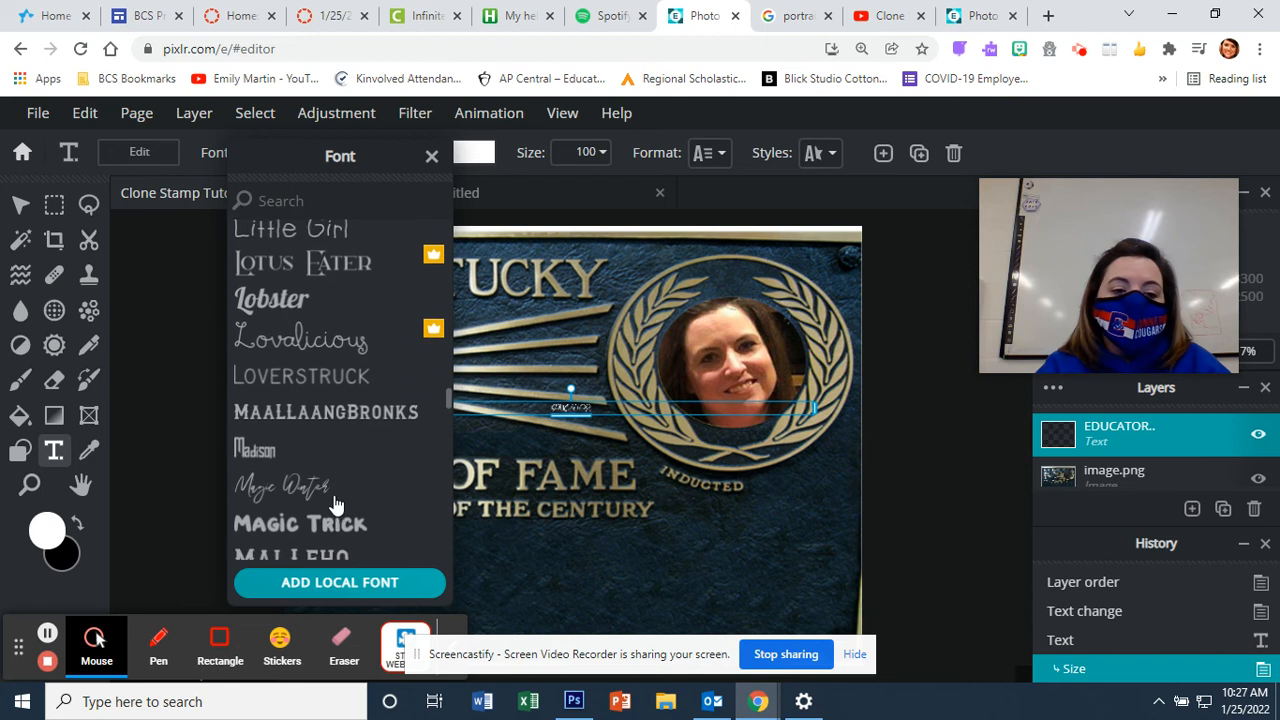
{"action": "scroll", "coordinate": [336, 505], "scroll_direction": "down", "scroll_amount": 5}
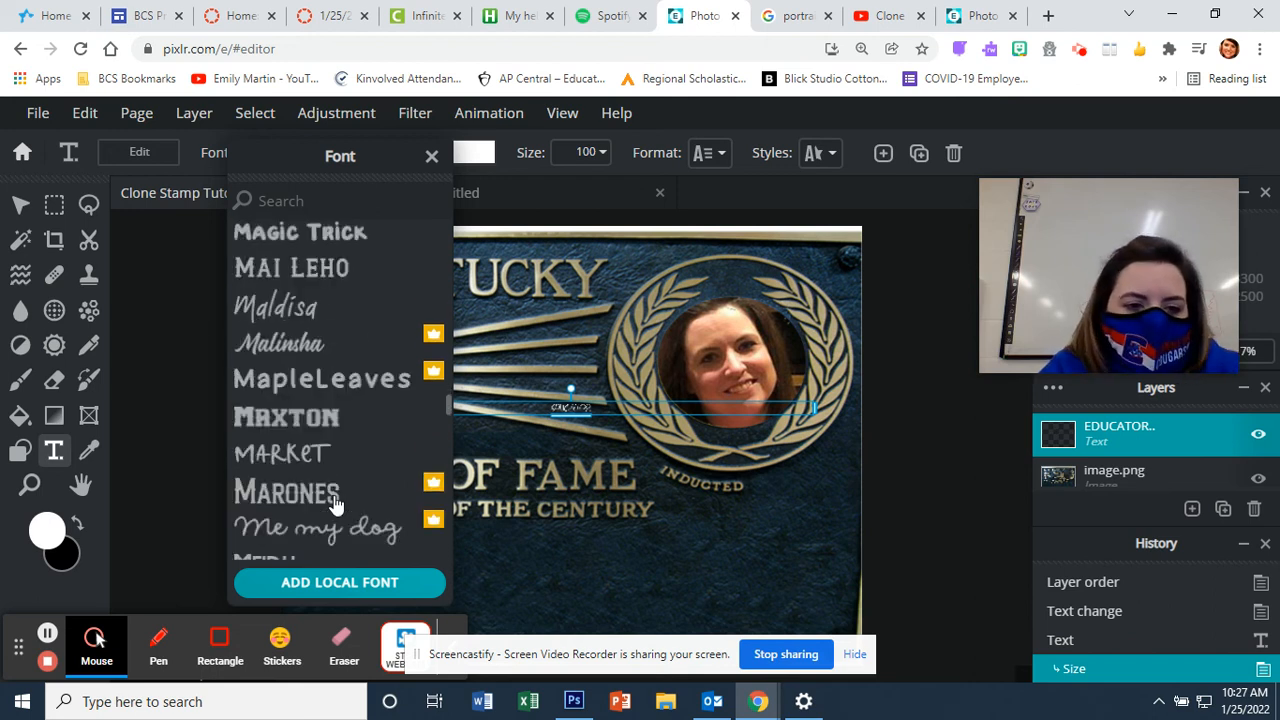
{"action": "scroll", "coordinate": [336, 505], "scroll_direction": "down", "scroll_amount": 1}
{"action": "scroll", "coordinate": [336, 505], "scroll_direction": "down", "scroll_amount": 2}
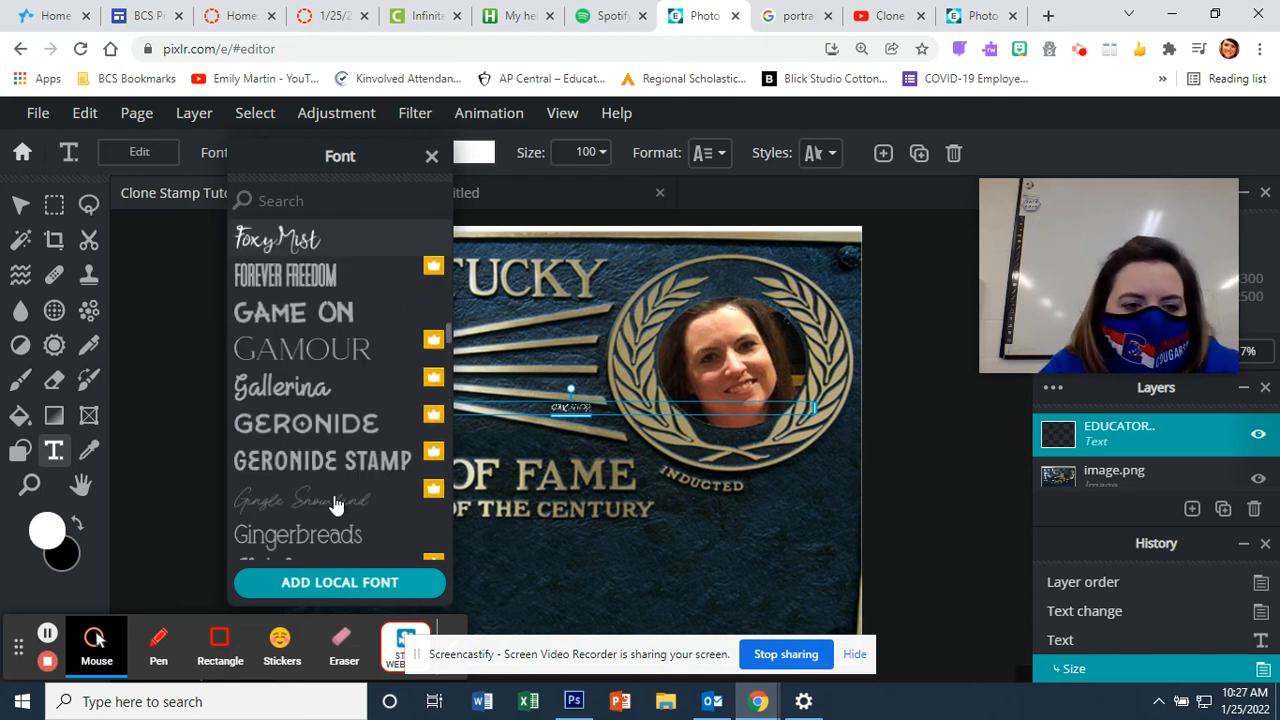
{"action": "scroll", "coordinate": [336, 505], "scroll_direction": "up", "scroll_amount": 5}
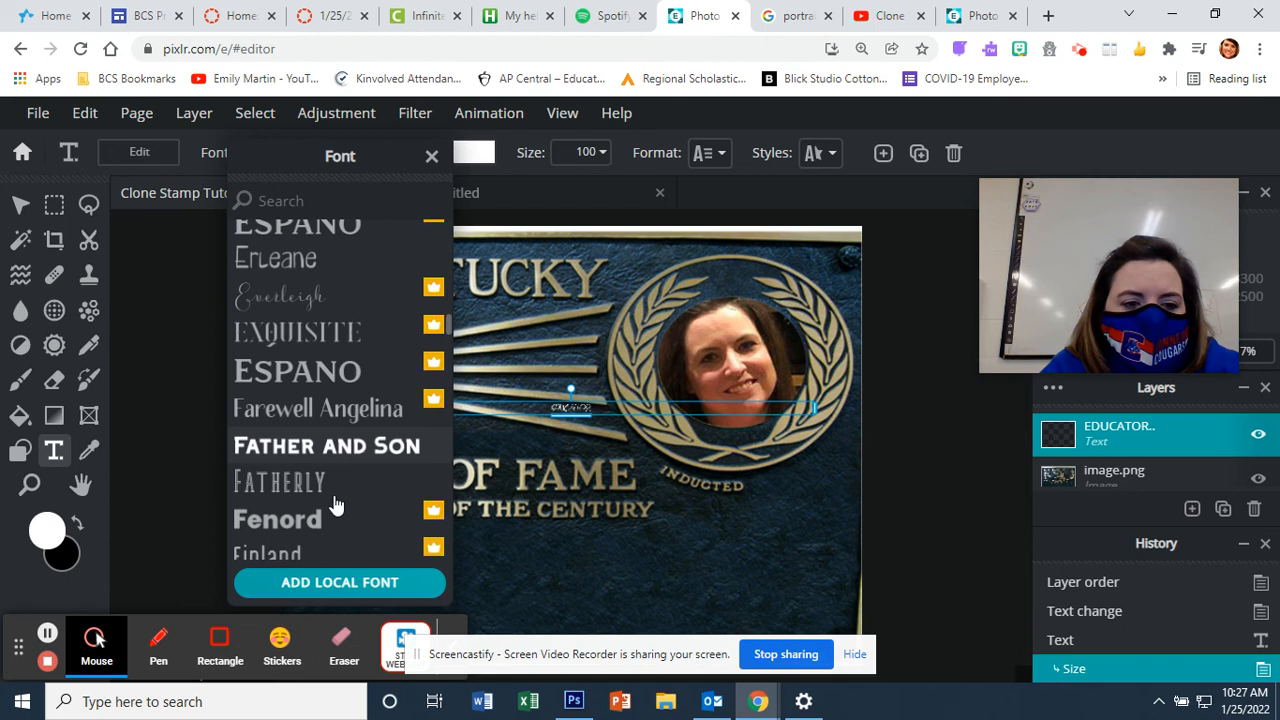
{"action": "left_click", "coordinate": [331, 450]}
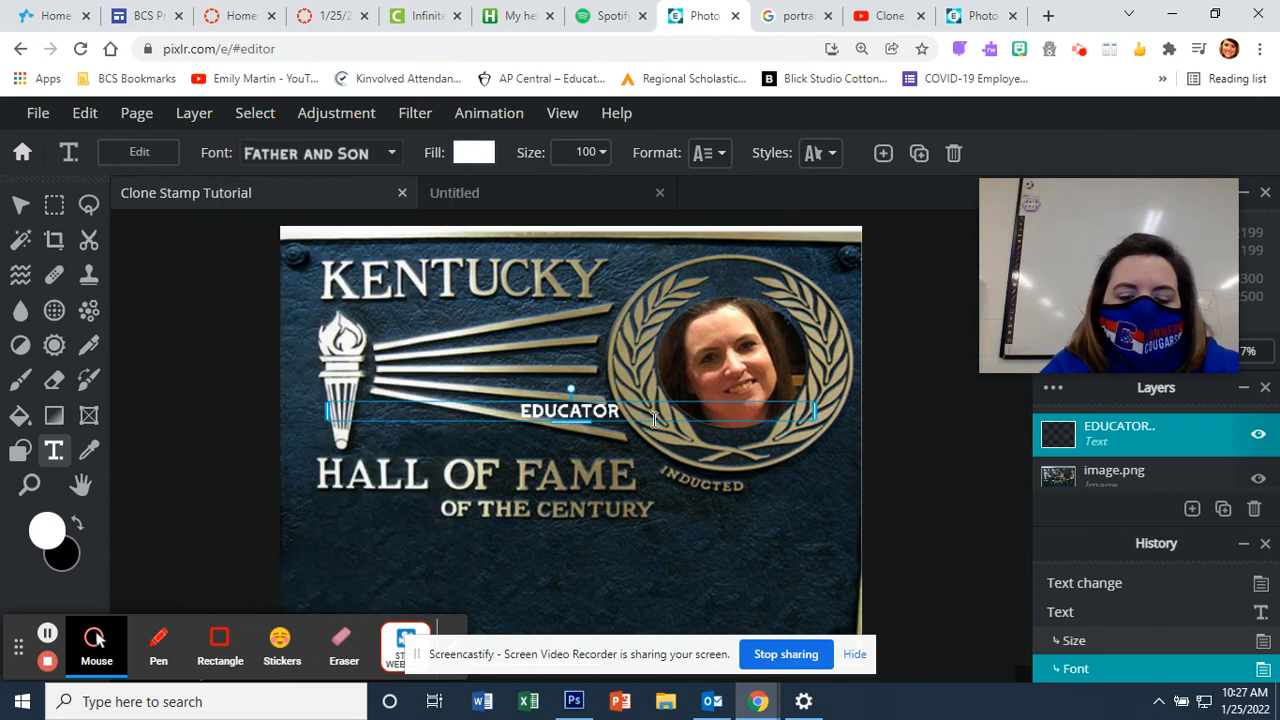
{"action": "left_click", "coordinate": [22, 205]}
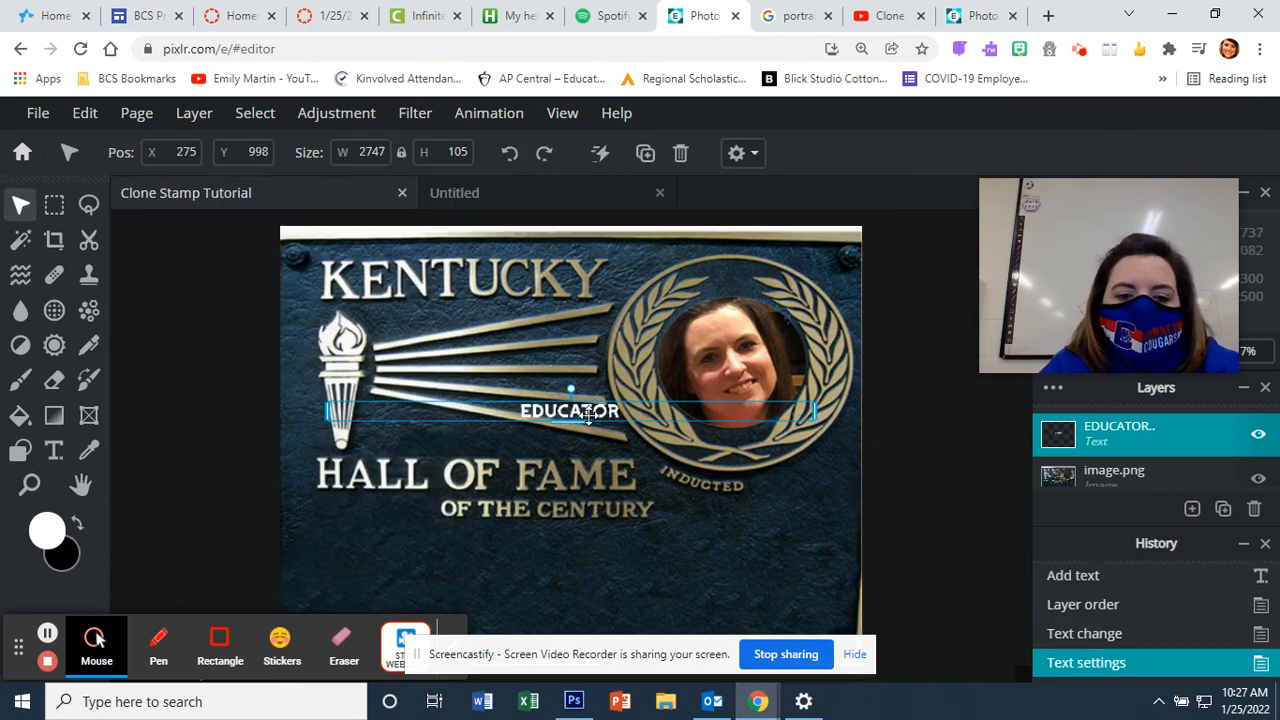
Step: Move EDUCATOR beside OF THE CENTURY, resize it to 120, and align it on that line
{"action": "left_click_drag", "start_coordinate": [594, 411], "coordinate": [388, 507]}
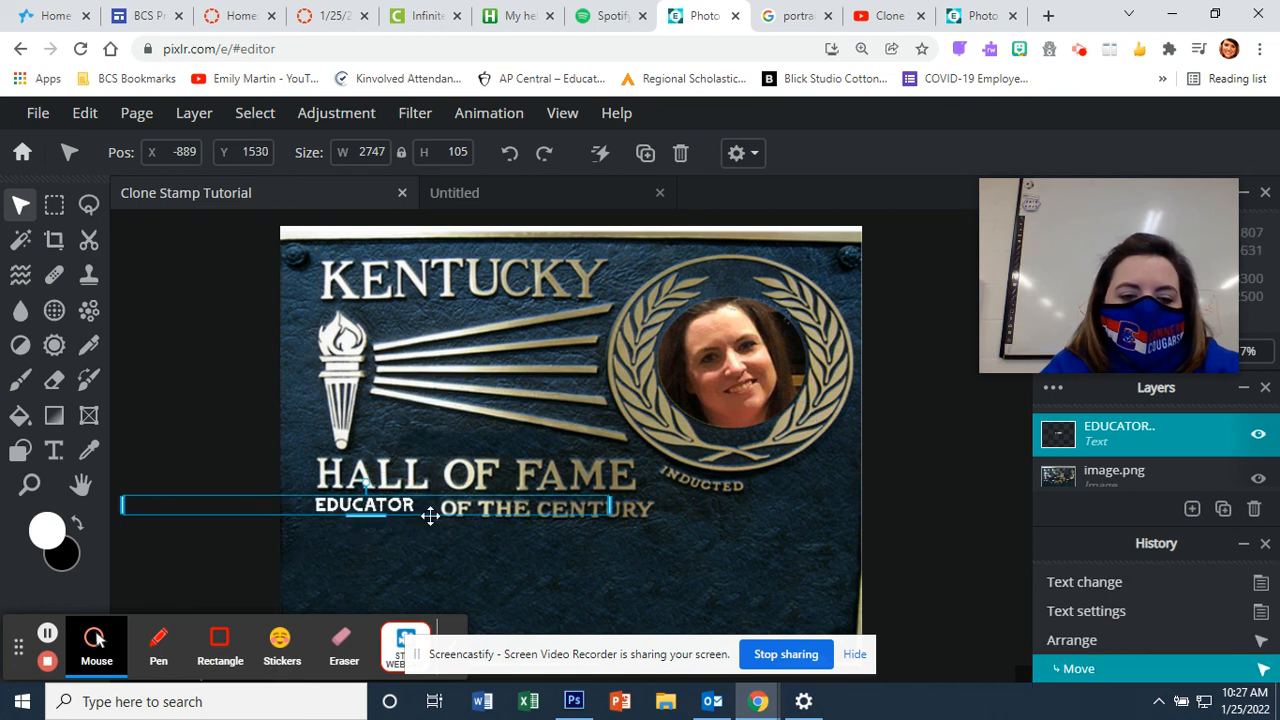
{"action": "double_click", "coordinate": [398, 505]}
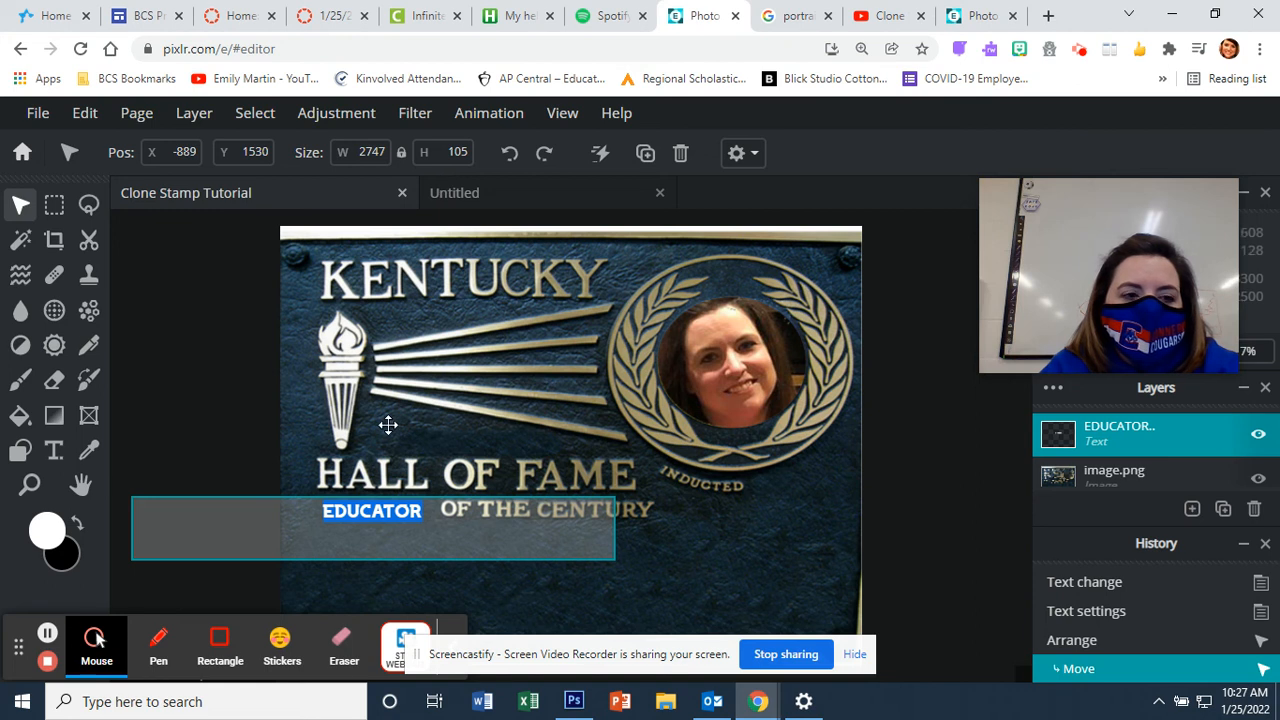
{"action": "left_click", "coordinate": [55, 452]}
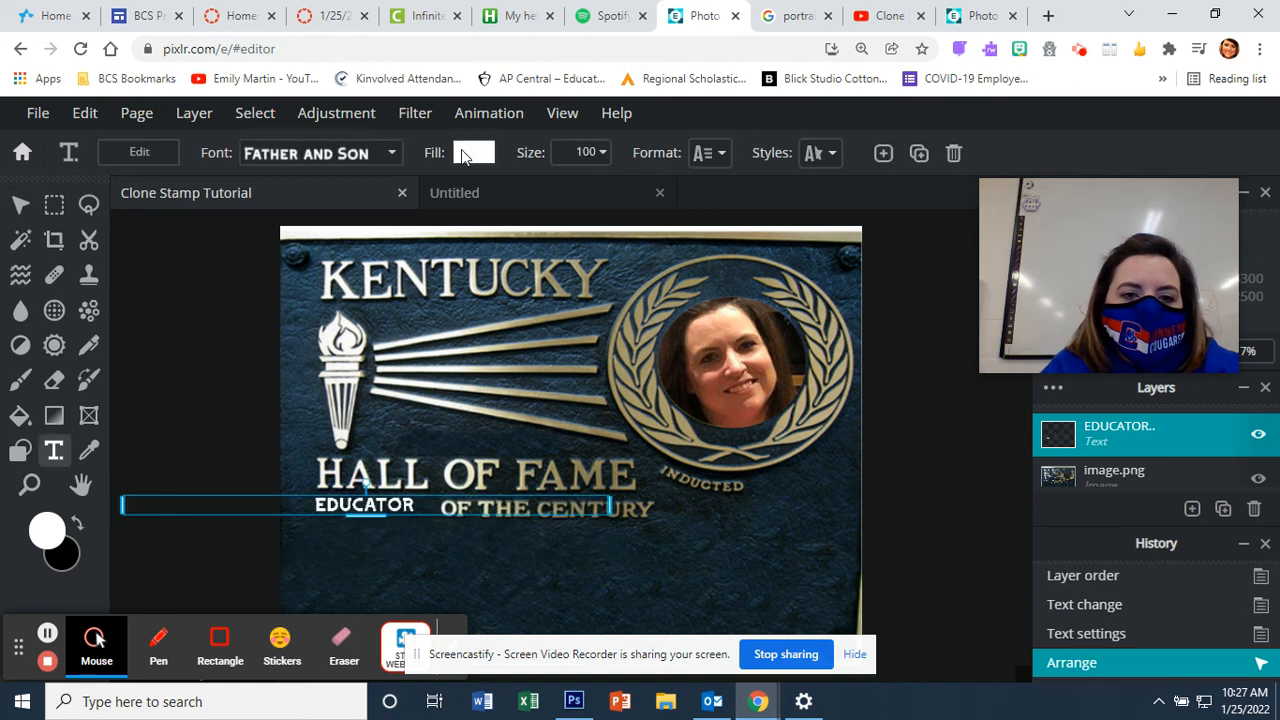
{"action": "left_click", "coordinate": [590, 152]}
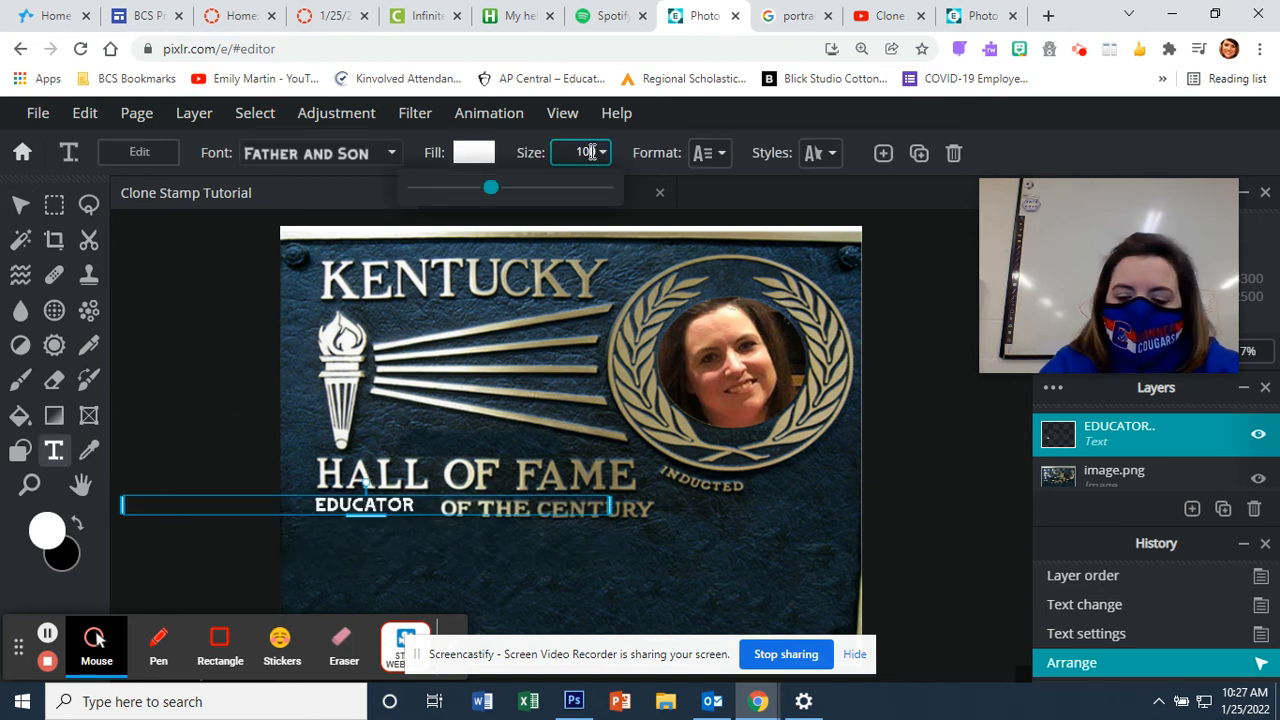
{"action": "key", "text": "BackSpace"}
{"action": "key", "text": "BackSpace"}
{"action": "type", "text": "20"}
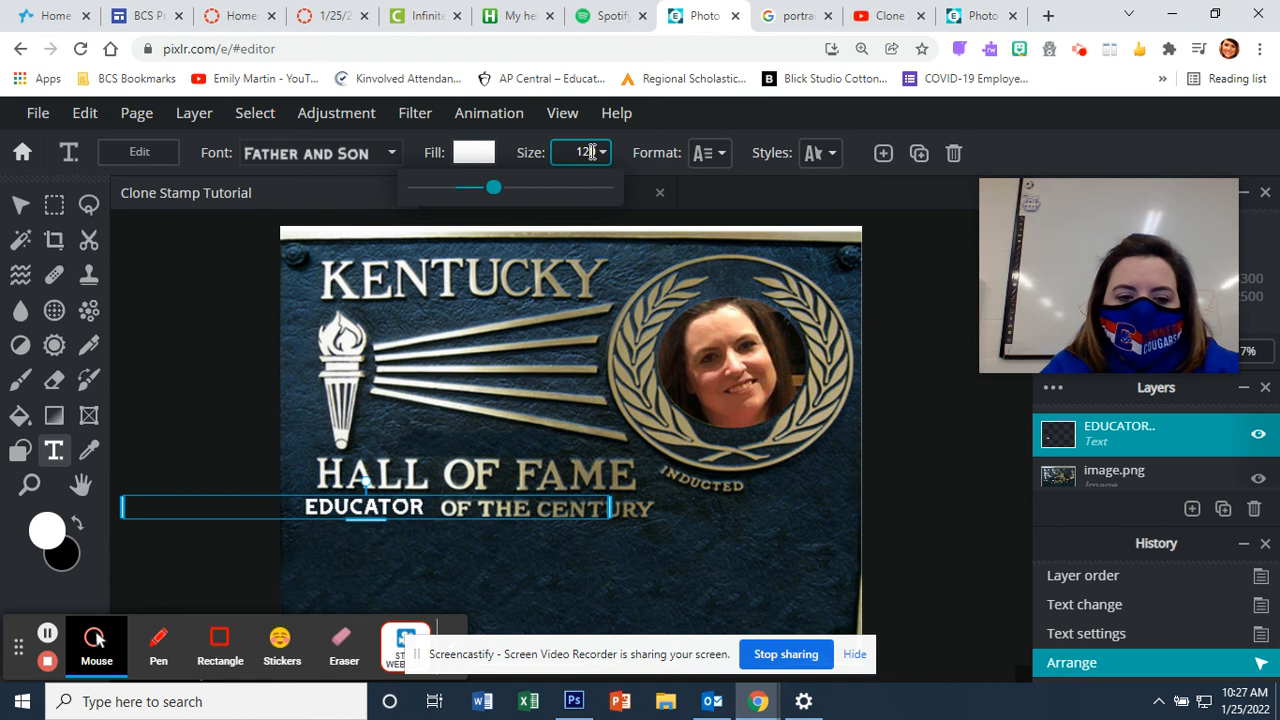
{"action": "left_click", "coordinate": [21, 205]}
{"action": "left_click_drag", "start_coordinate": [389, 509], "coordinate": [403, 505]}
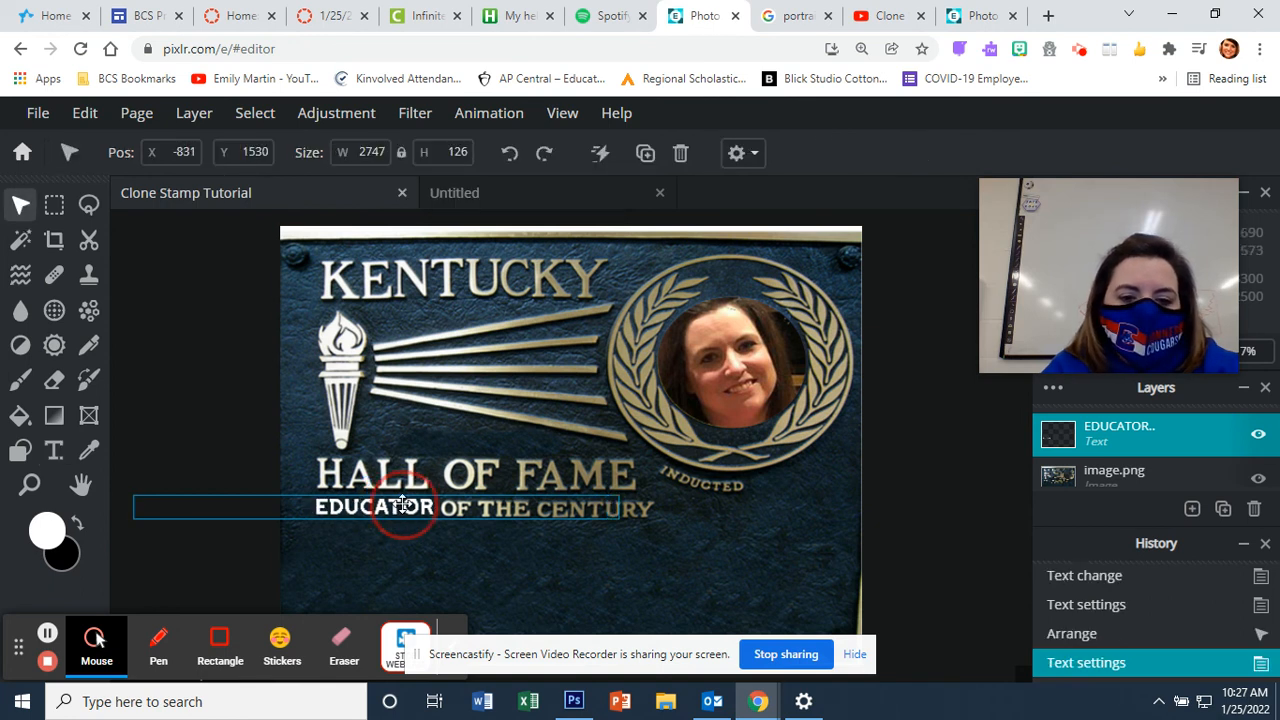
{"action": "left_click", "coordinate": [549, 604]}
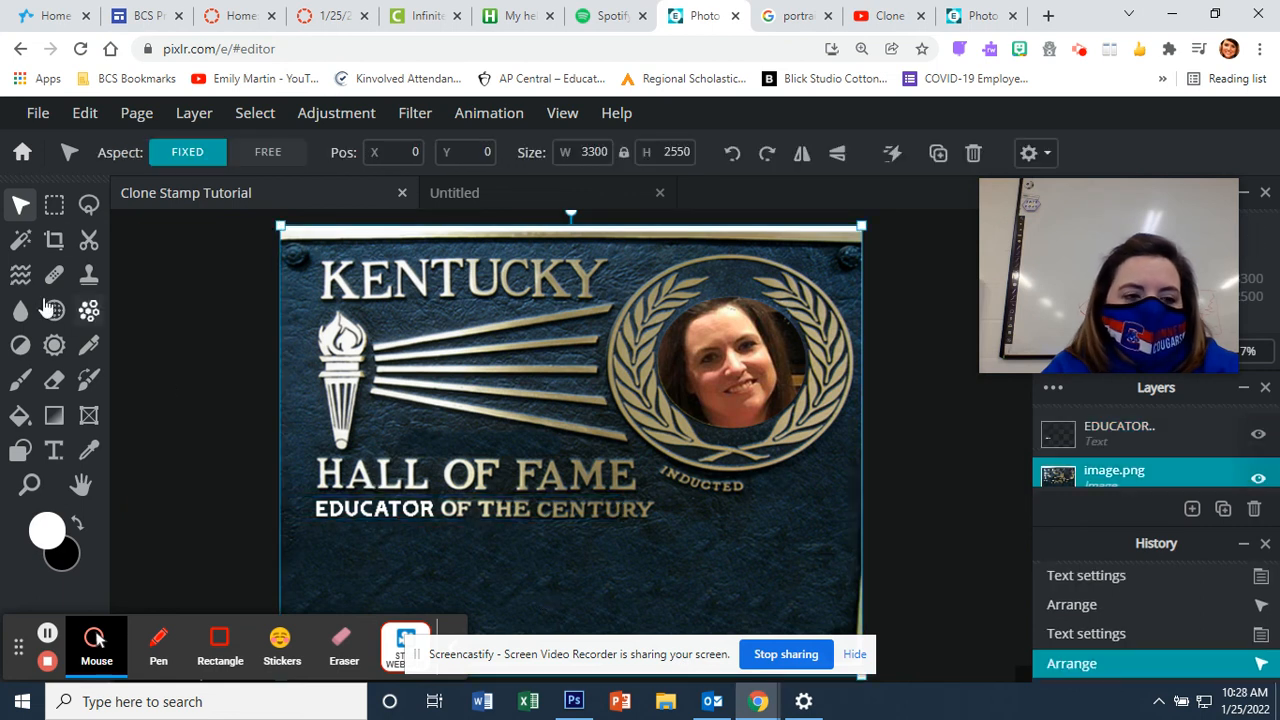
Step: Start a new text layer on the plaque below the titles
{"action": "left_click", "coordinate": [54, 450]}
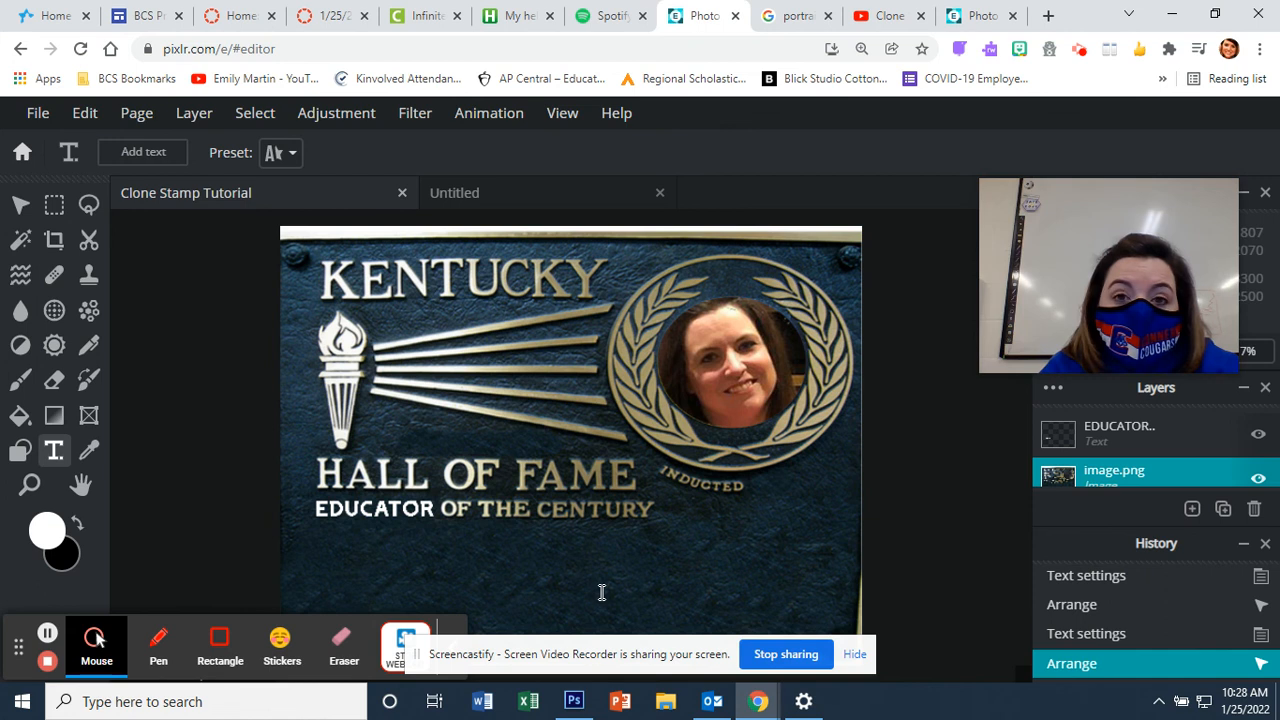
{"action": "left_click", "coordinate": [406, 544]}
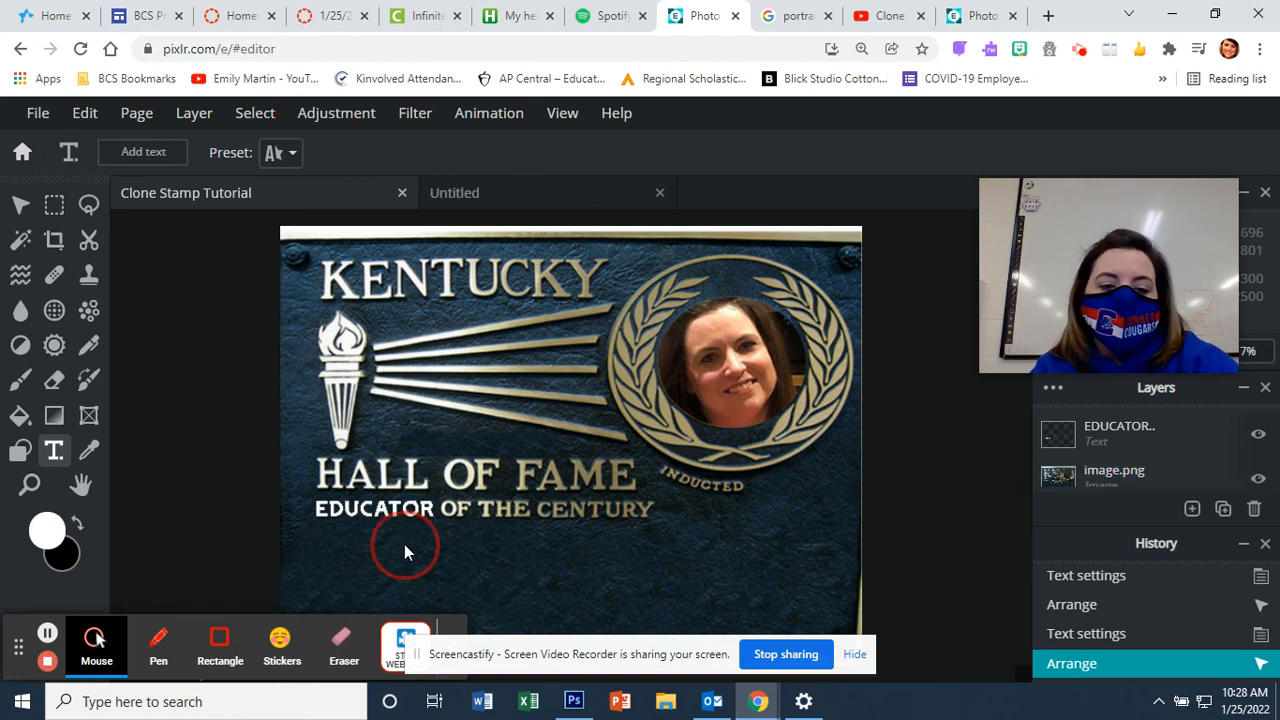
Step: Add a text layer: the honoree's name followed by 'was a fantastic art teacher. She taught......'
{"action": "left_click", "coordinate": [750, 464]}
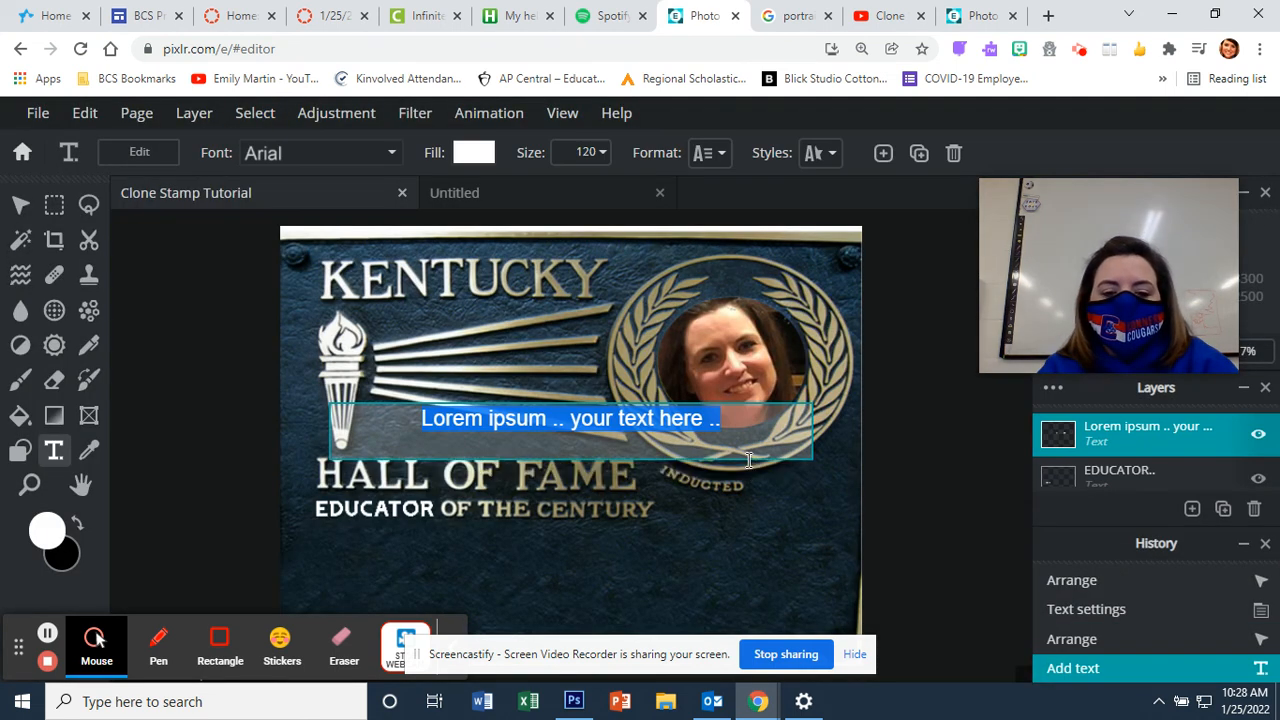
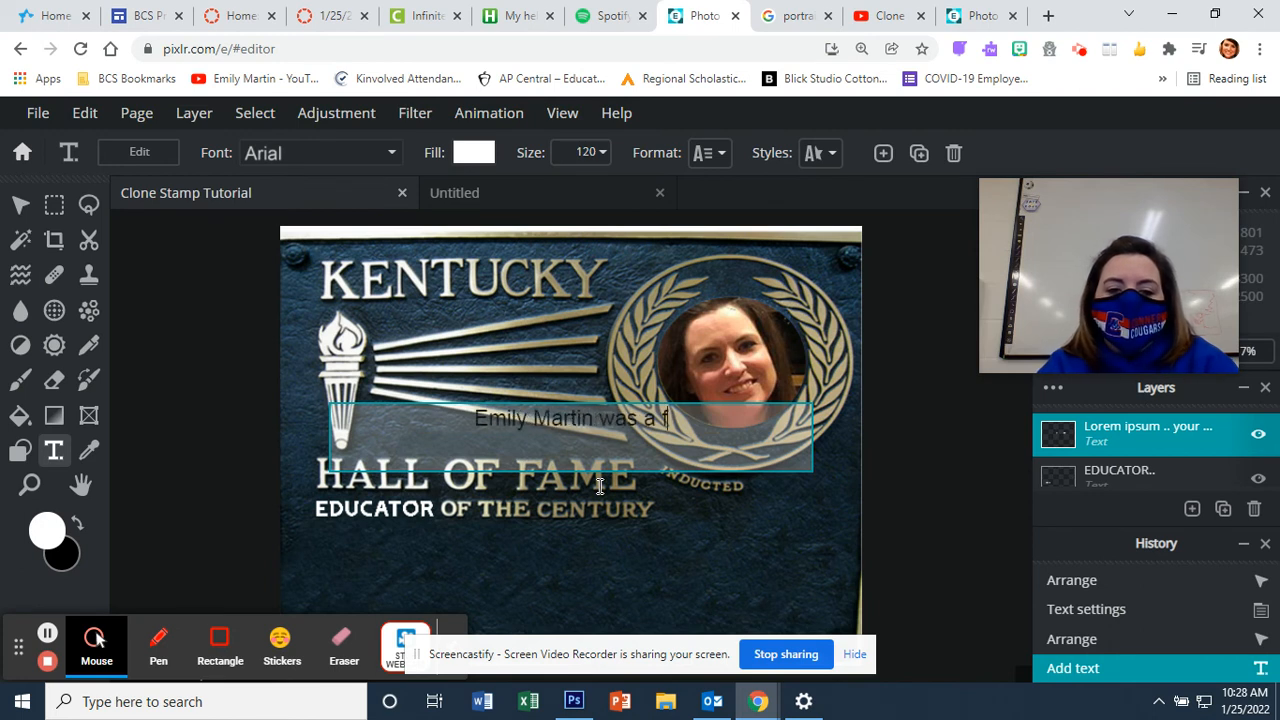
{"action": "type", "text": "st"}
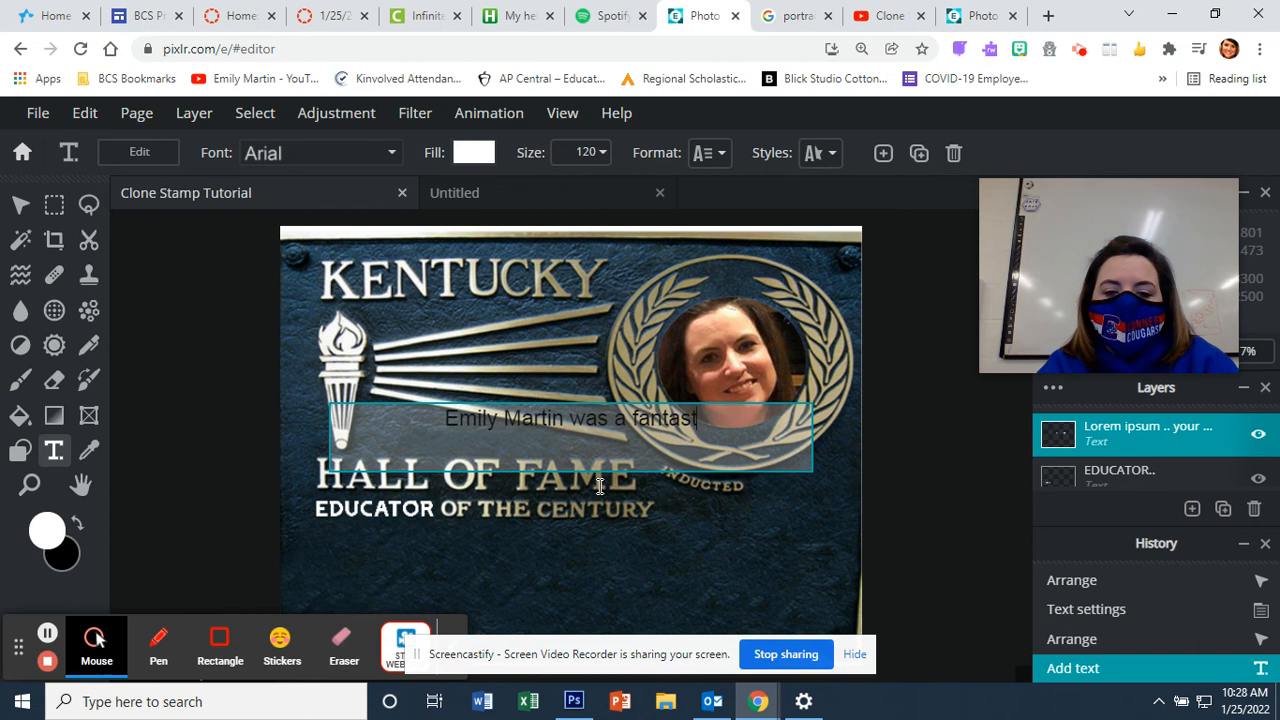
{"action": "type", "text": "ic art teacher. "}
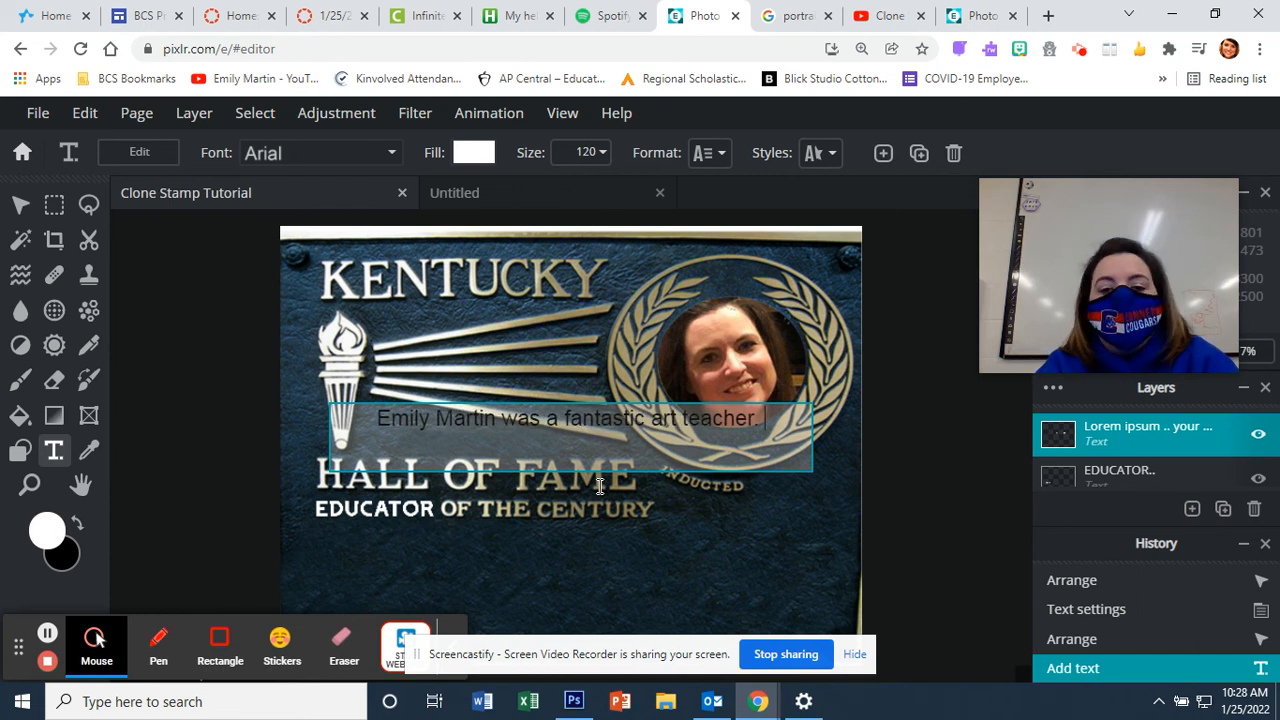
{"action": "type", "text": "She taught"}
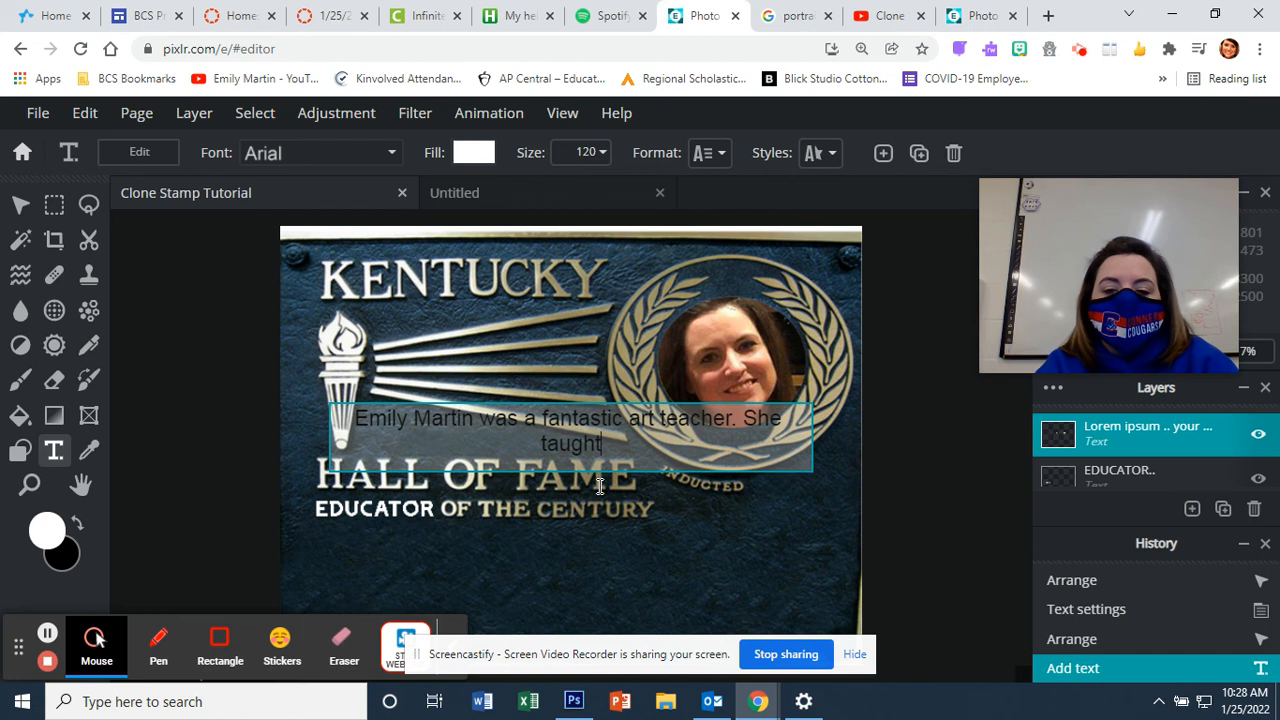
{"action": "type", "text": "......"}
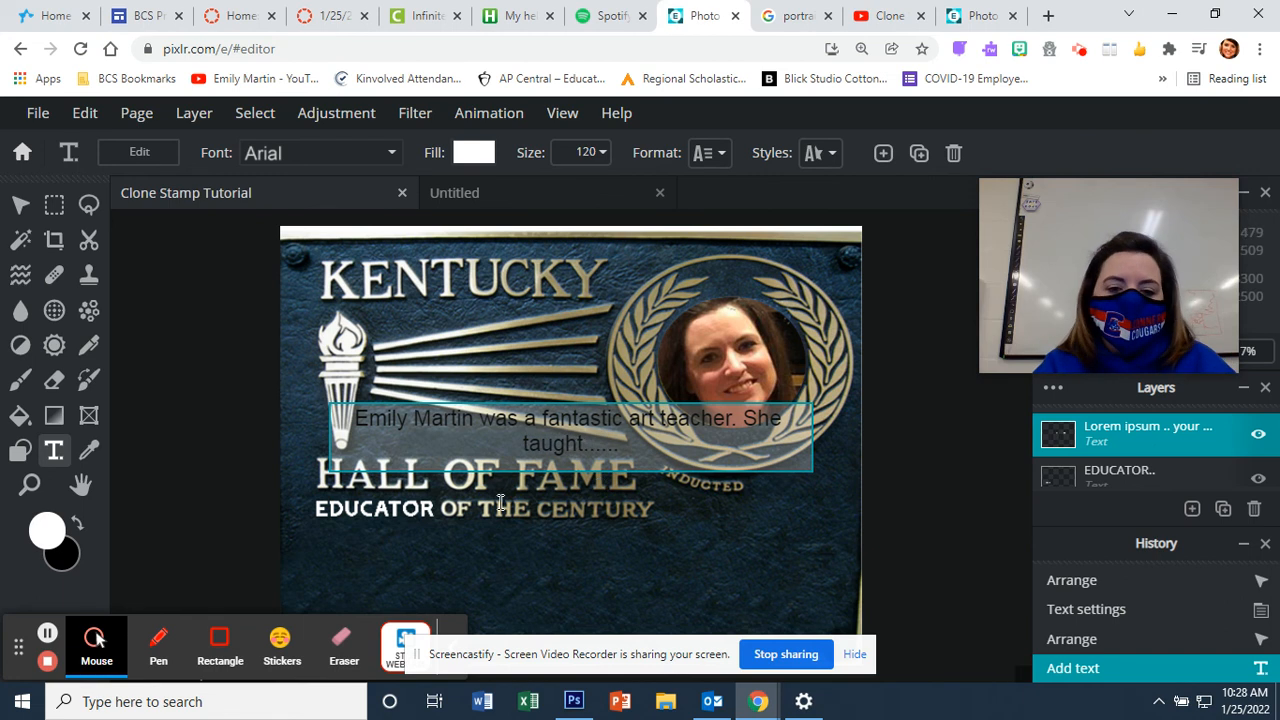
{"action": "left_click_drag", "start_coordinate": [640, 449], "coordinate": [335, 410]}
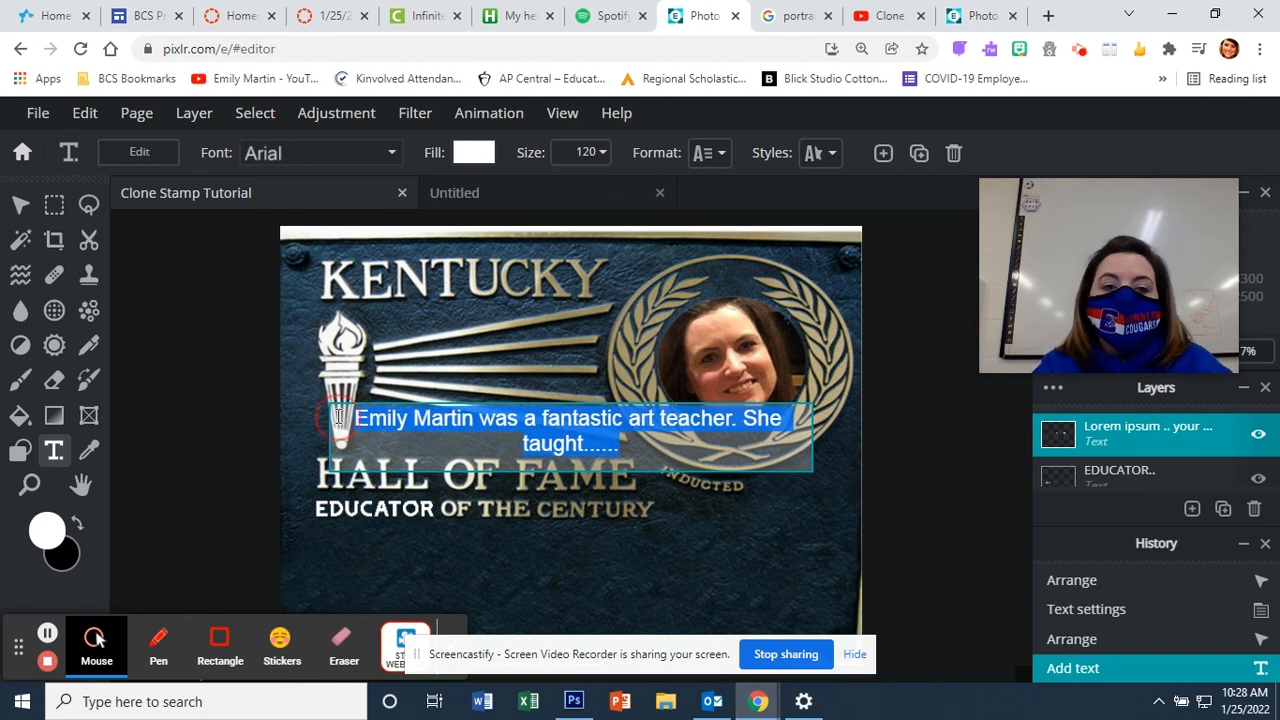
{"action": "left_click", "coordinate": [599, 155]}
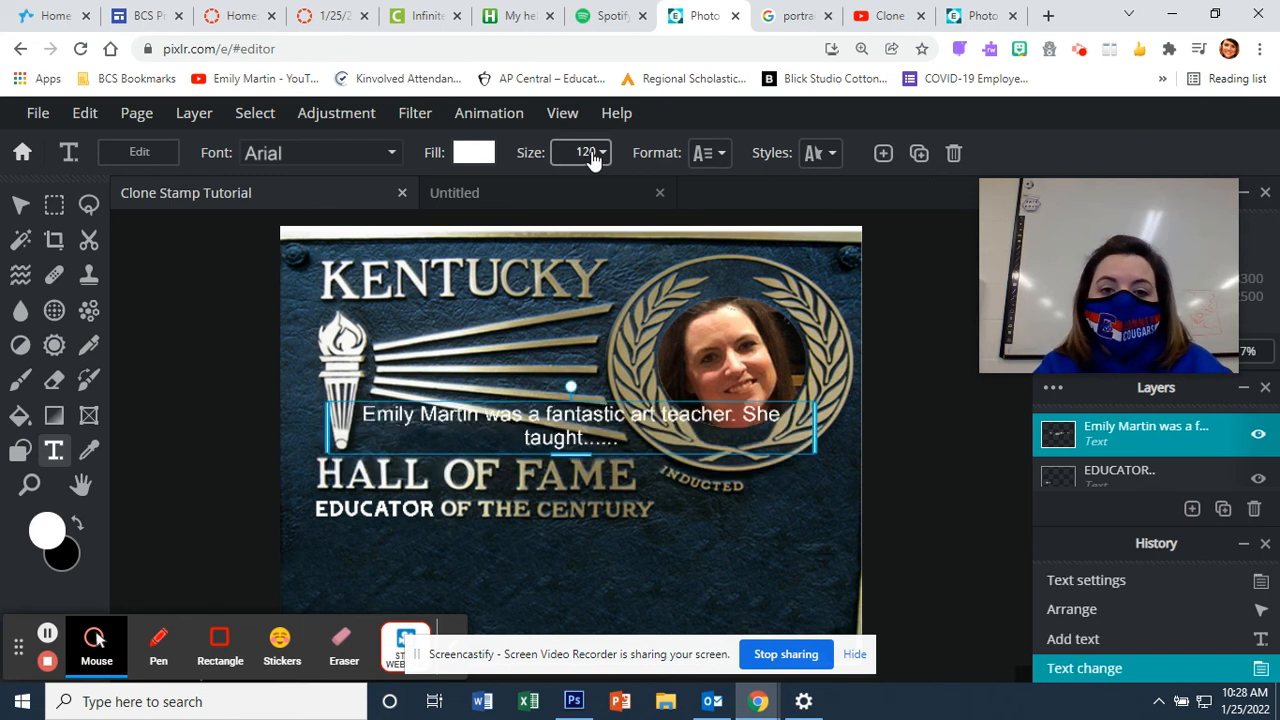
Step: Set the biography text size to 80
{"action": "left_click_drag", "start_coordinate": [588, 152], "coordinate": [571, 150]}
{"action": "type", "text": "6"}
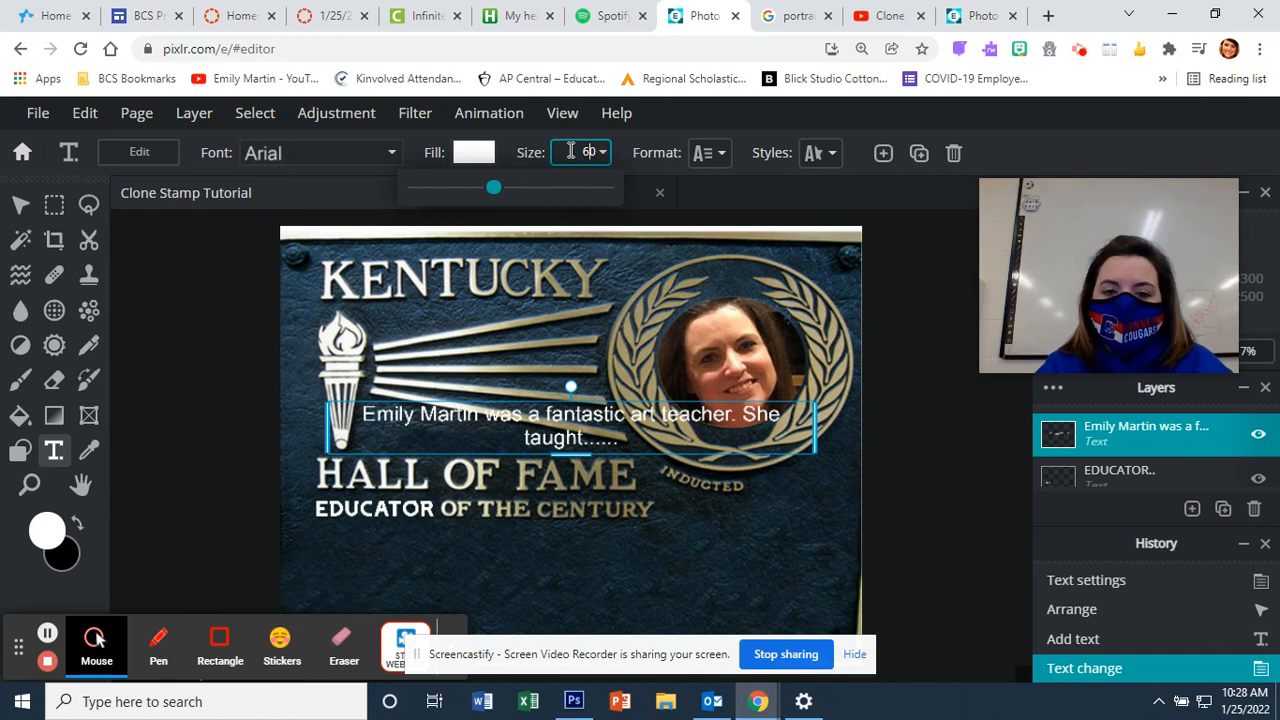
{"action": "type", "text": "0"}
{"action": "key", "text": "BackSpace"}
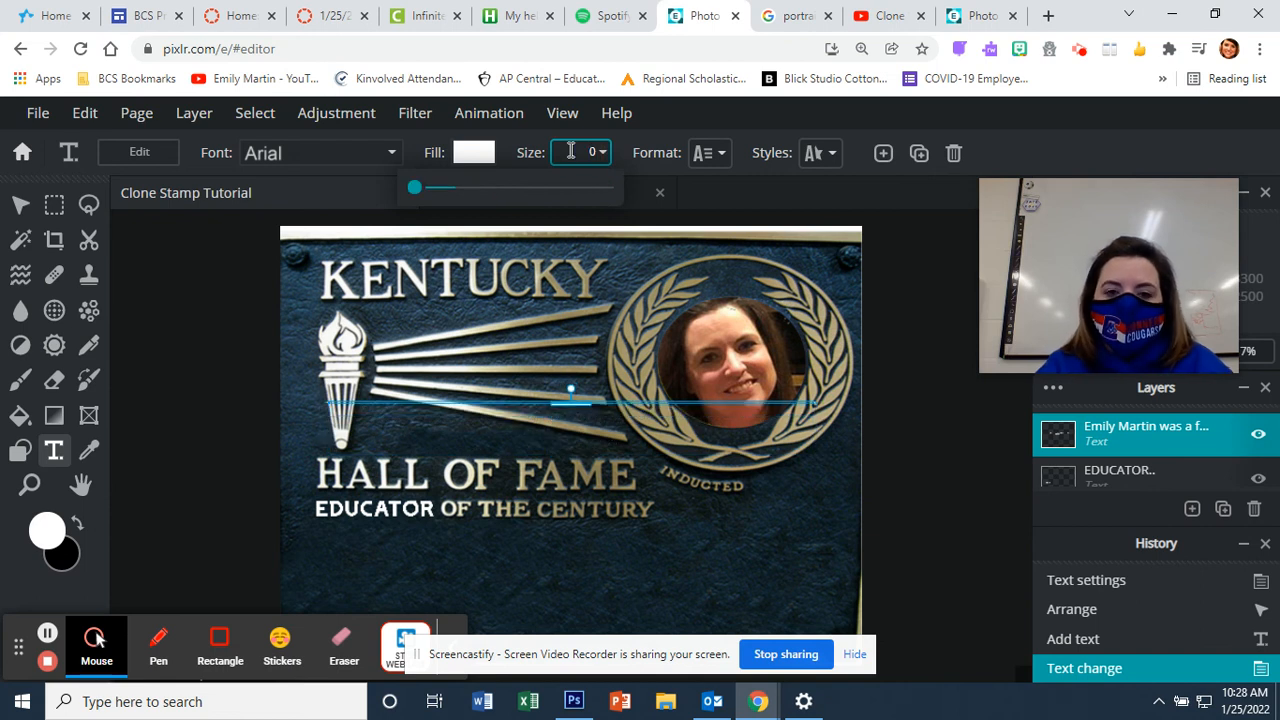
{"action": "type", "text": "8"}
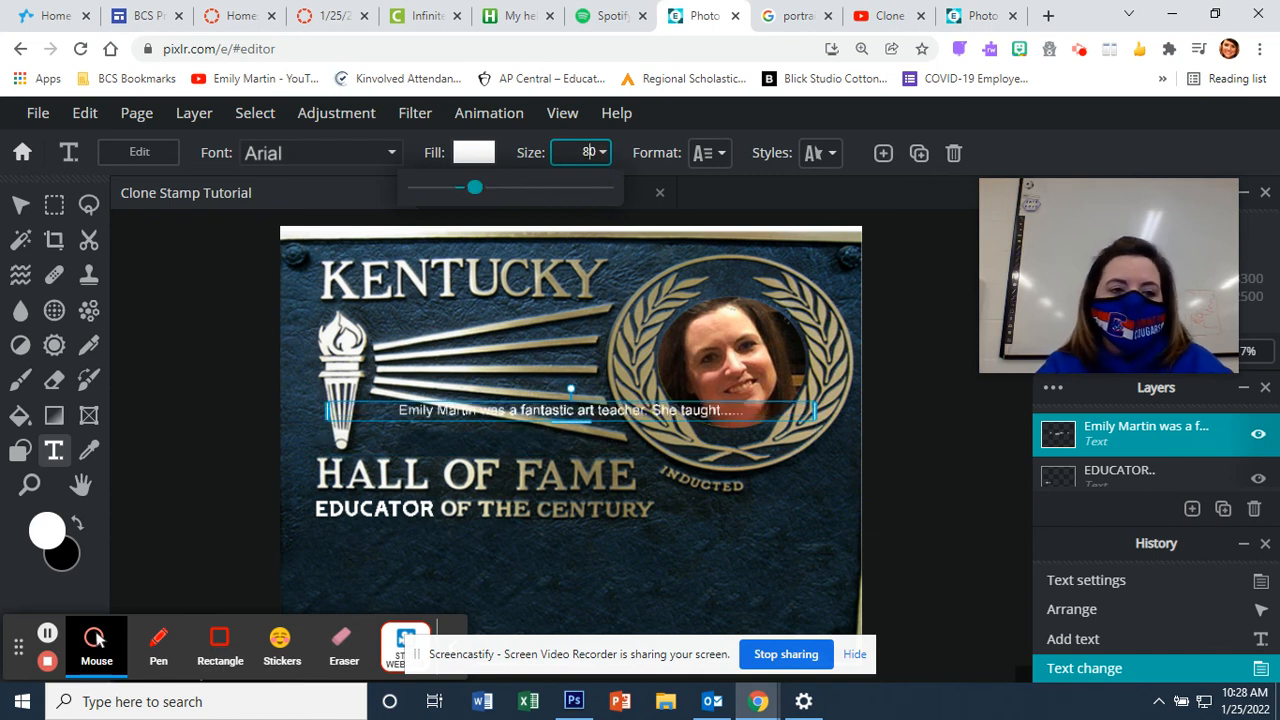
Step: Position the biography line just beneath EDUCATOR OF THE CENTURY
{"action": "left_click", "coordinate": [20, 204]}
{"action": "left_click_drag", "start_coordinate": [603, 409], "coordinate": [516, 534]}
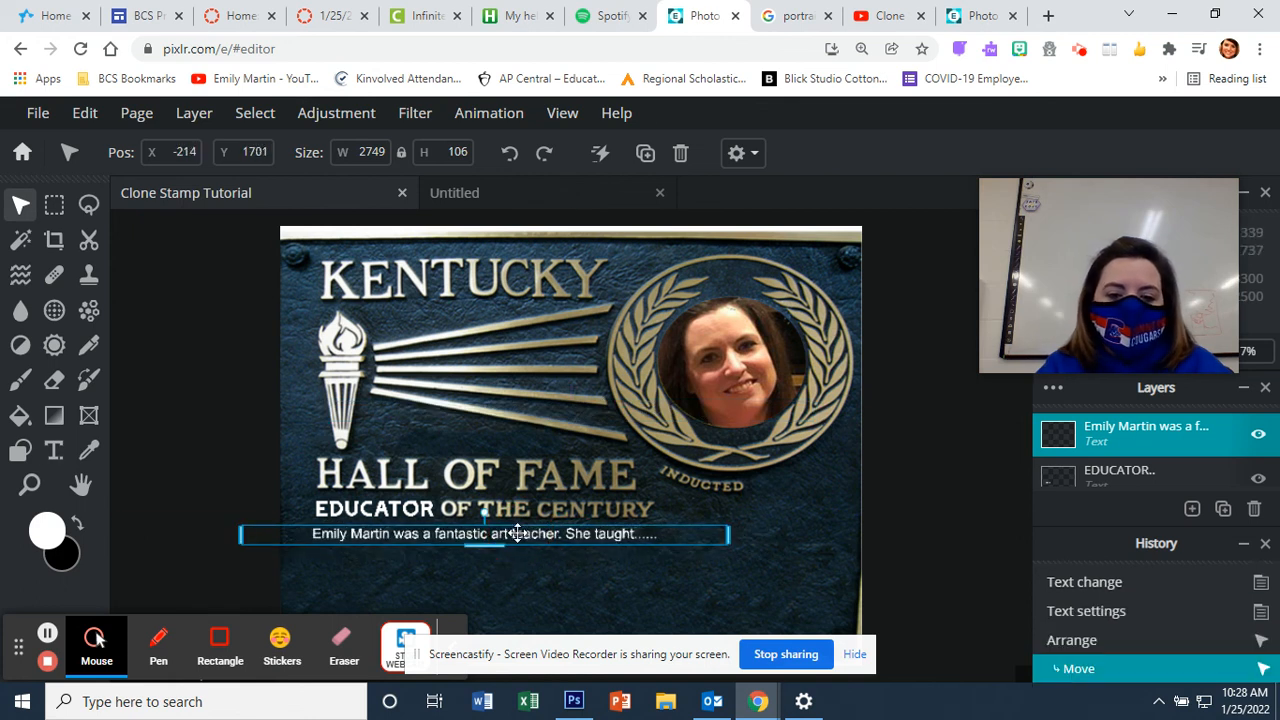
{"action": "scroll", "coordinate": [908, 562], "scroll_direction": "down", "scroll_amount": 2}
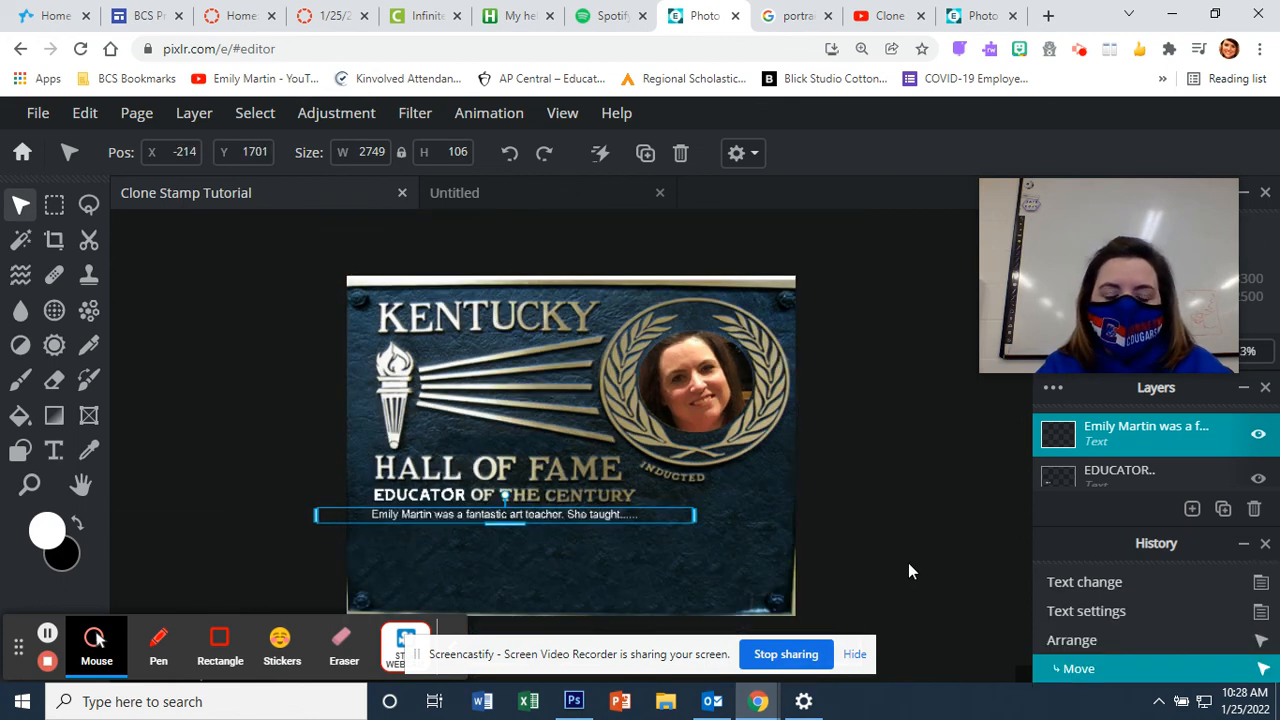
{"action": "scroll", "coordinate": [908, 564], "scroll_direction": "up", "scroll_amount": 2}
{"action": "scroll", "coordinate": [908, 564], "scroll_direction": "down", "scroll_amount": 2}
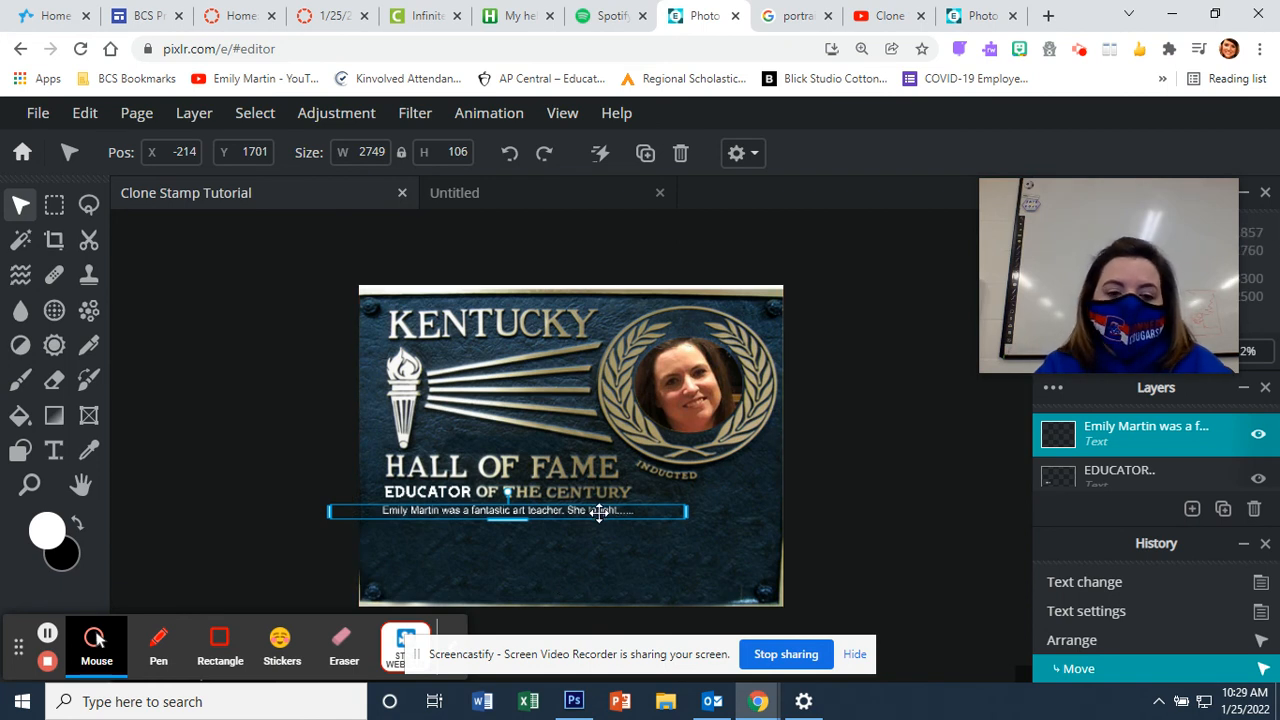
{"action": "left_click_drag", "start_coordinate": [598, 512], "coordinate": [600, 514]}
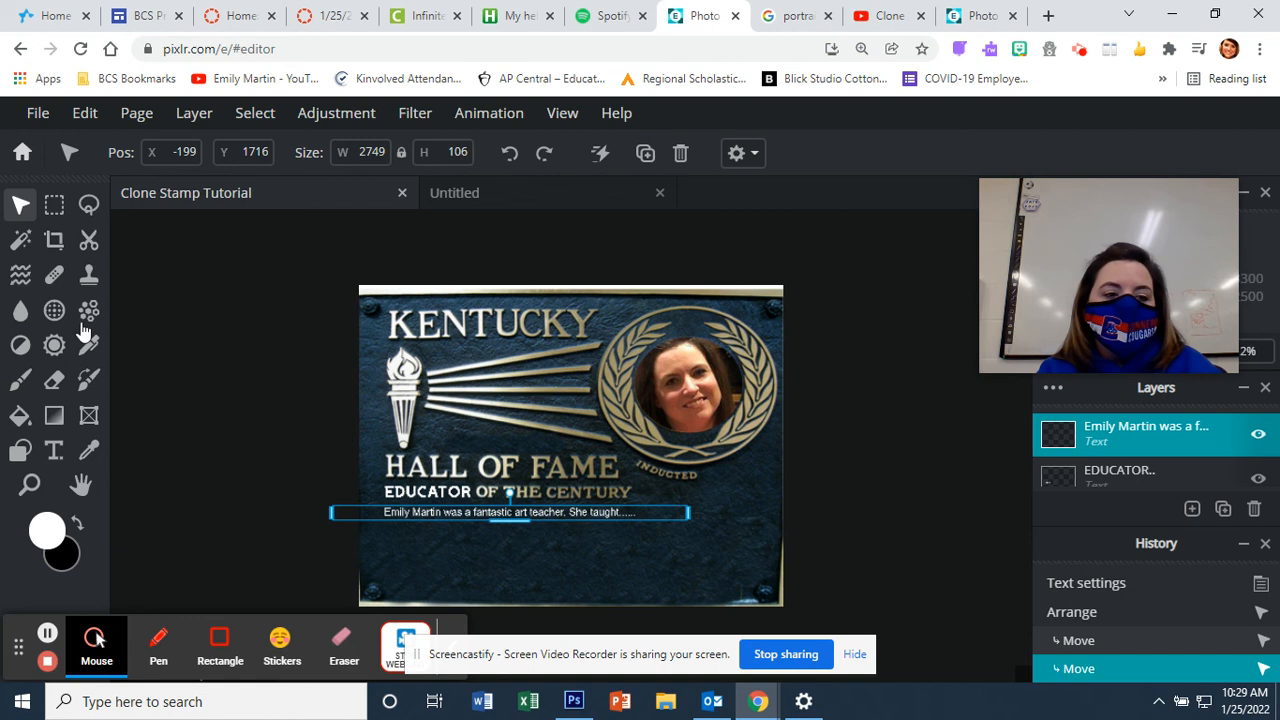
{"action": "left_click", "coordinate": [206, 396]}
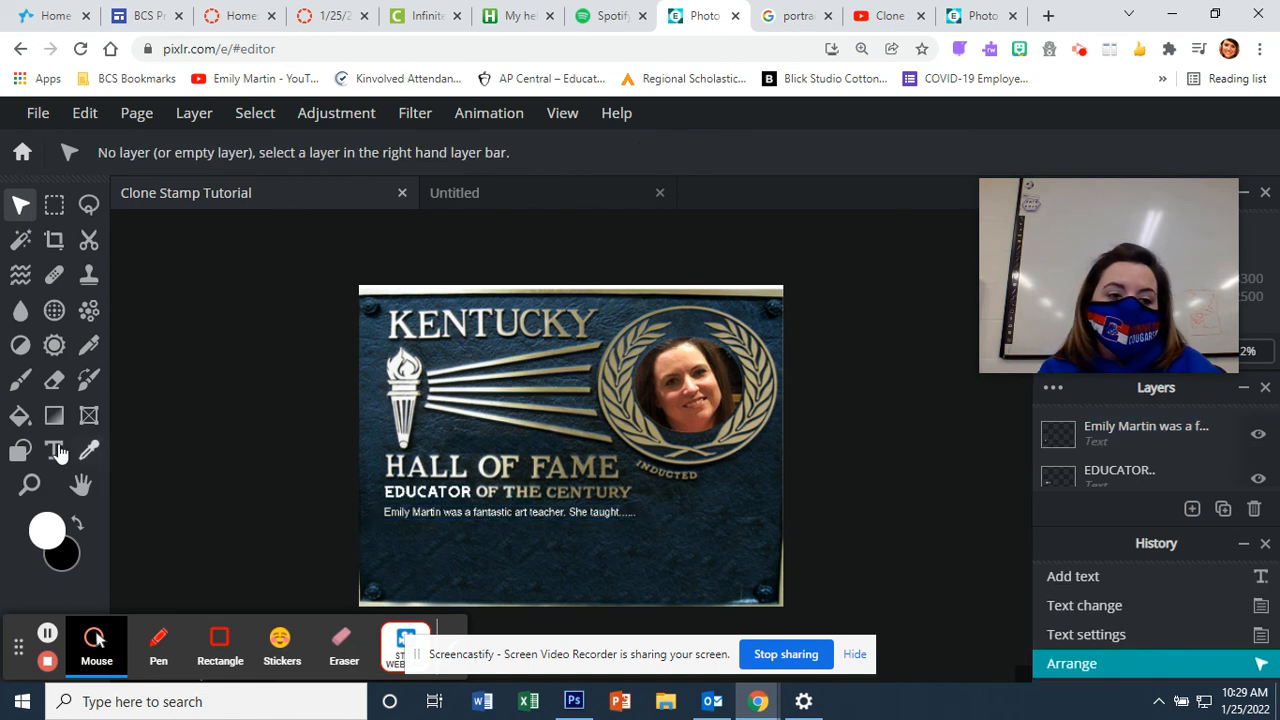
Step: Add a new text layer reading 2045 on the plaque
{"action": "left_click", "coordinate": [56, 451]}
{"action": "left_click", "coordinate": [709, 471]}
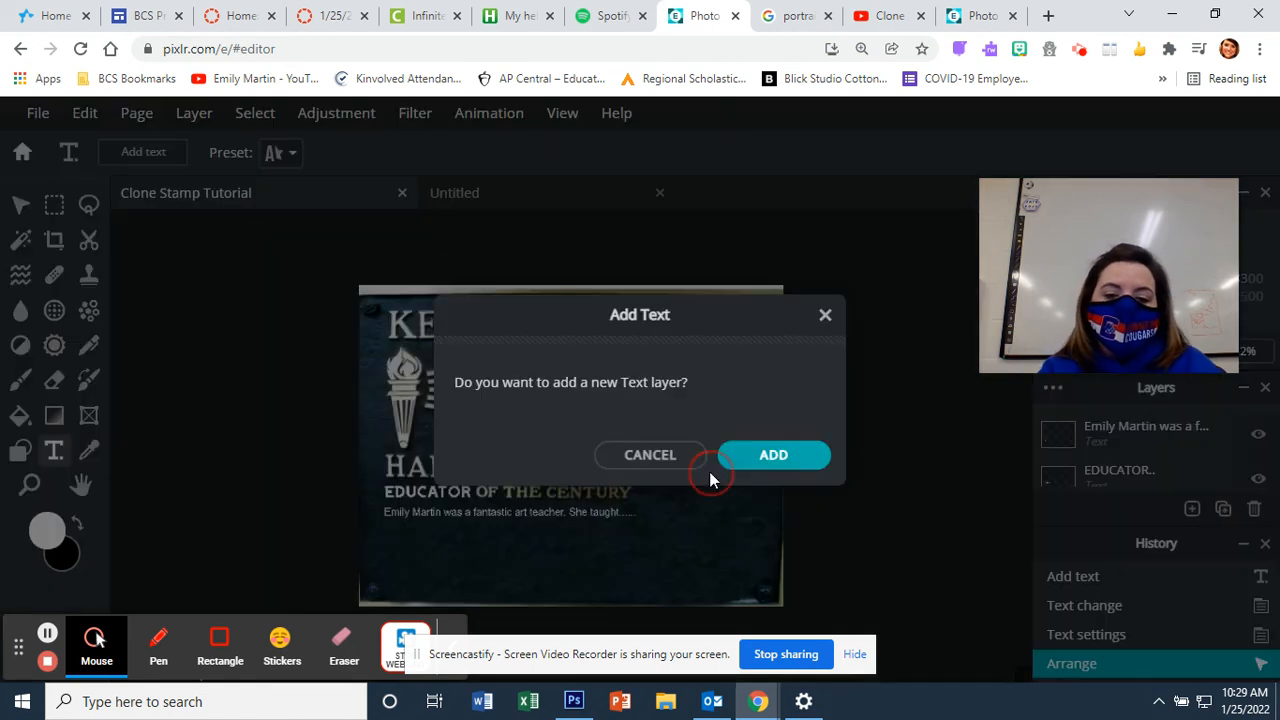
{"action": "left_click", "coordinate": [773, 462]}
{"action": "type", "text": "2045"}
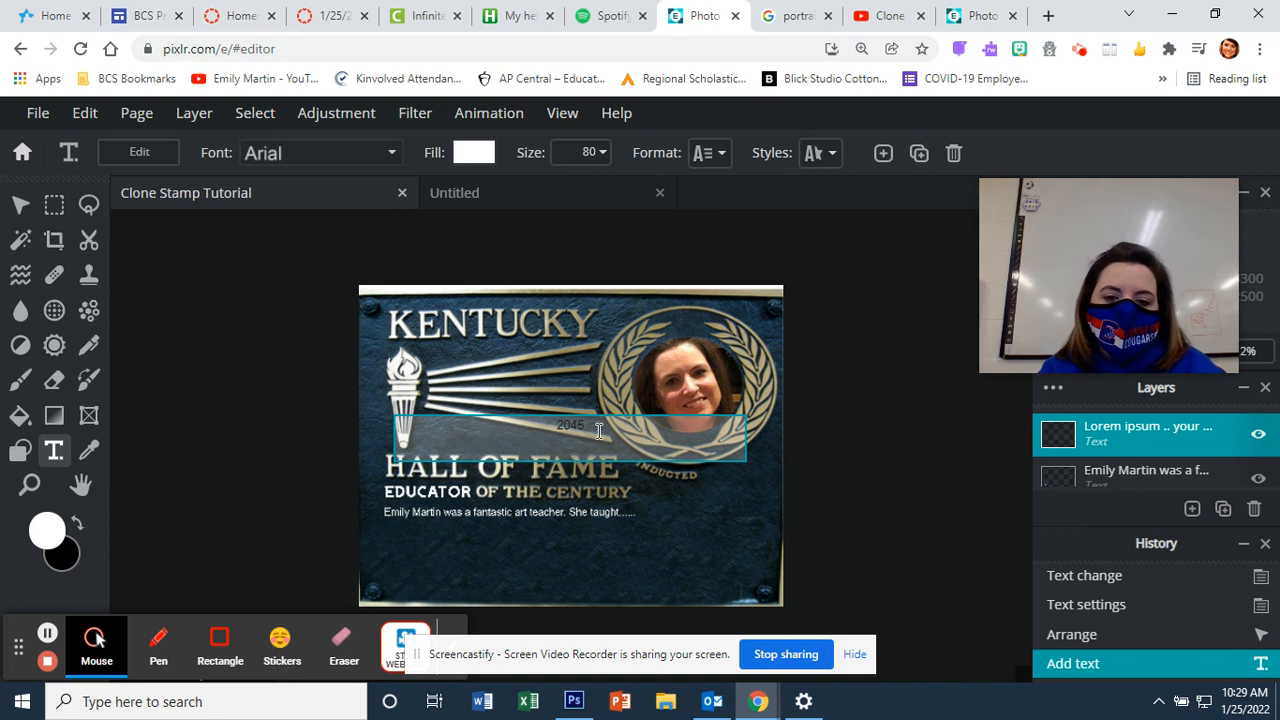
{"action": "left_click_drag", "start_coordinate": [599, 431], "coordinate": [509, 411]}
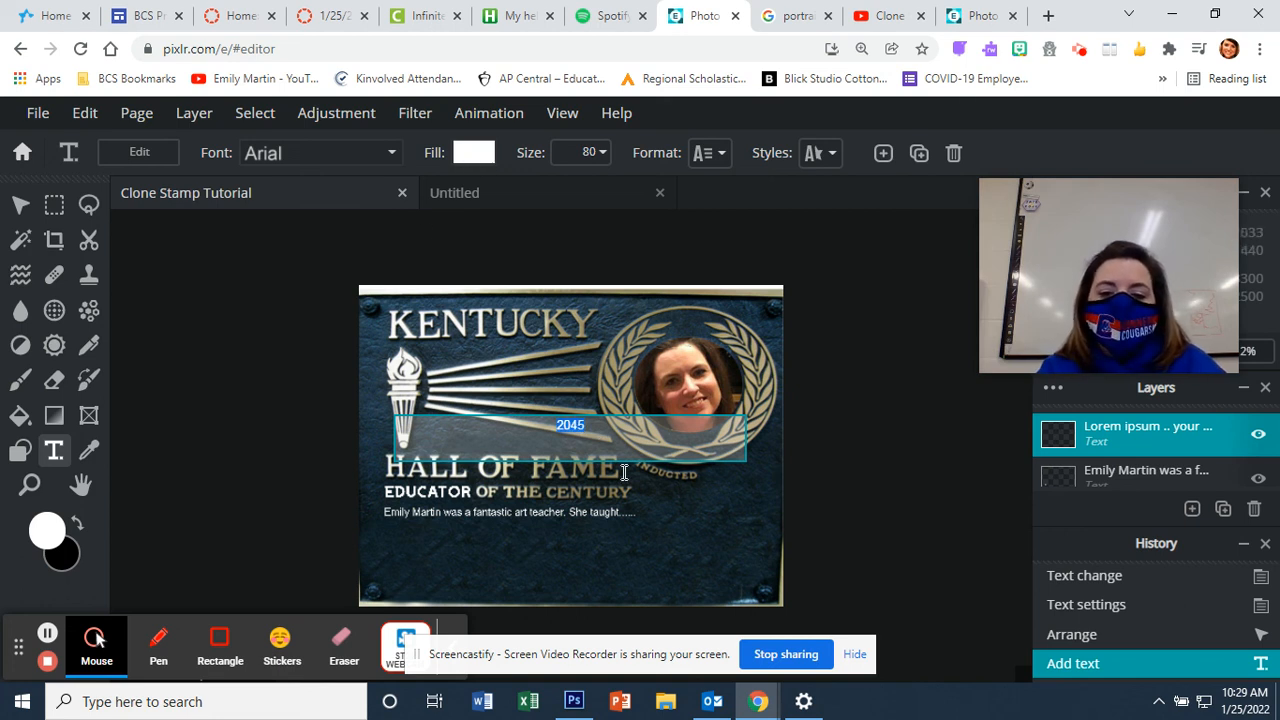
Step: Fill the 2045 text with the plaque's sampled tan gold, #928A65
{"action": "left_click", "coordinate": [490, 156]}
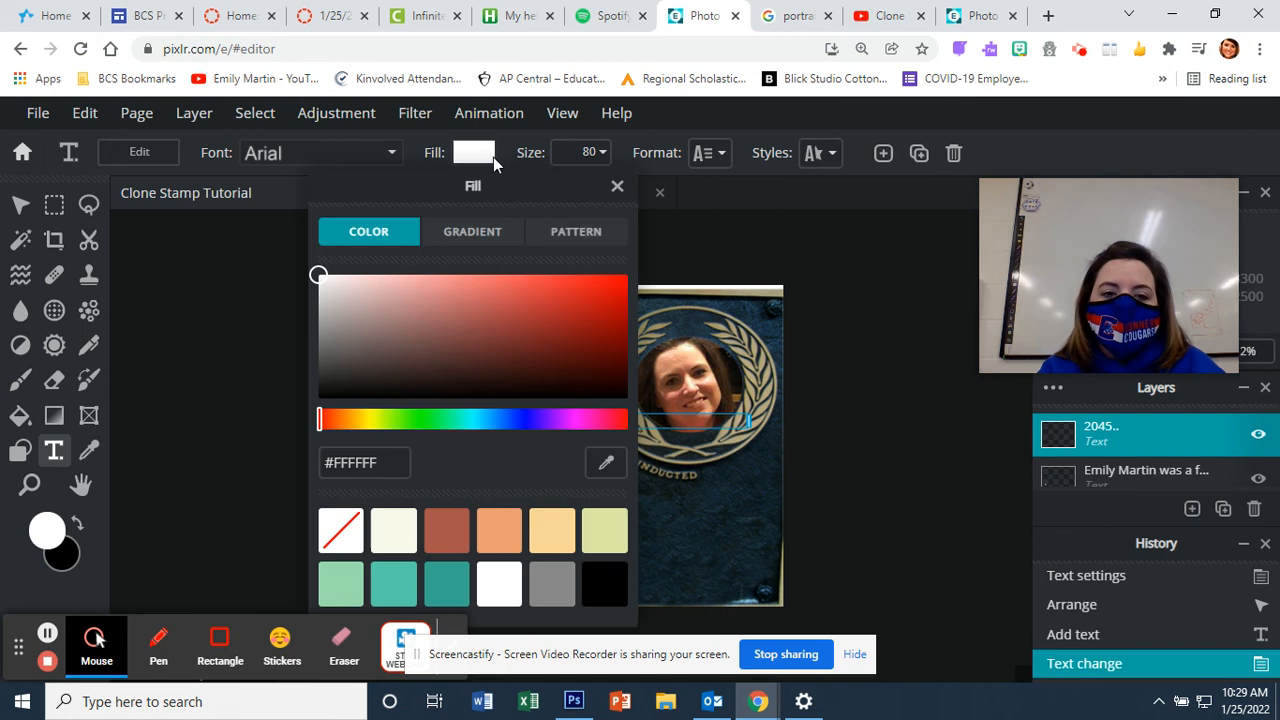
{"action": "left_click", "coordinate": [606, 465]}
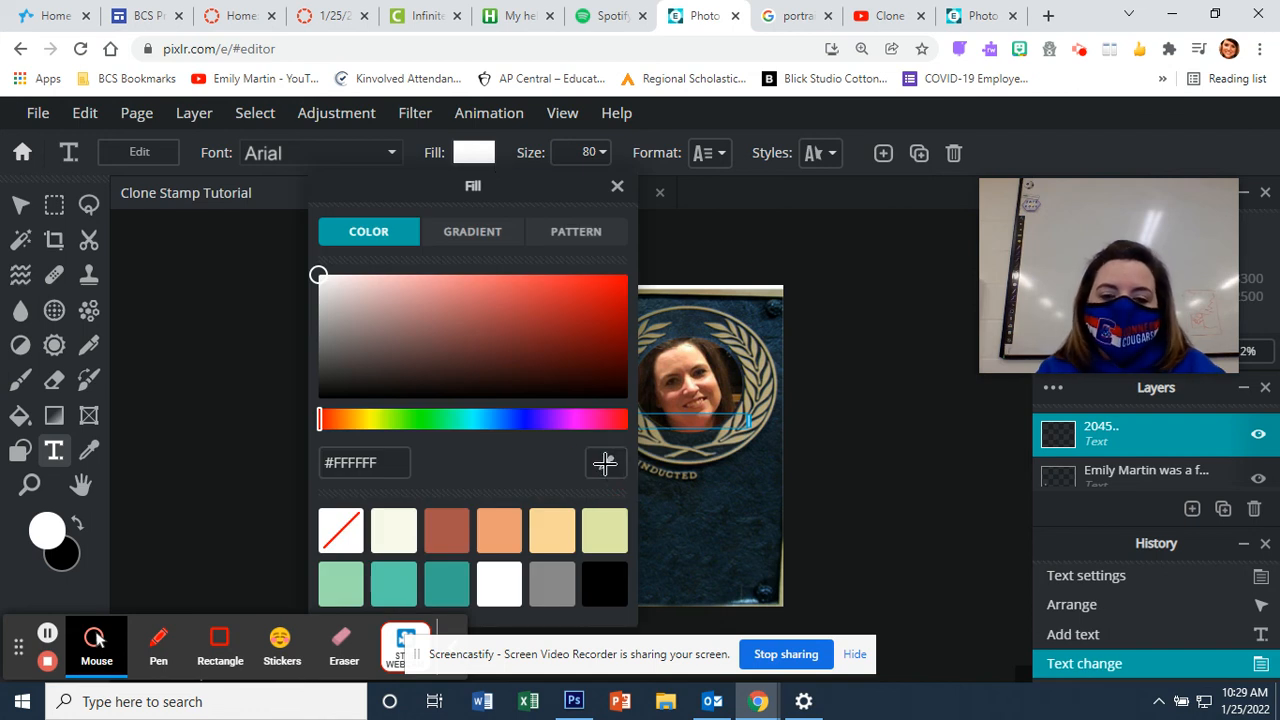
{"action": "left_click", "coordinate": [692, 475]}
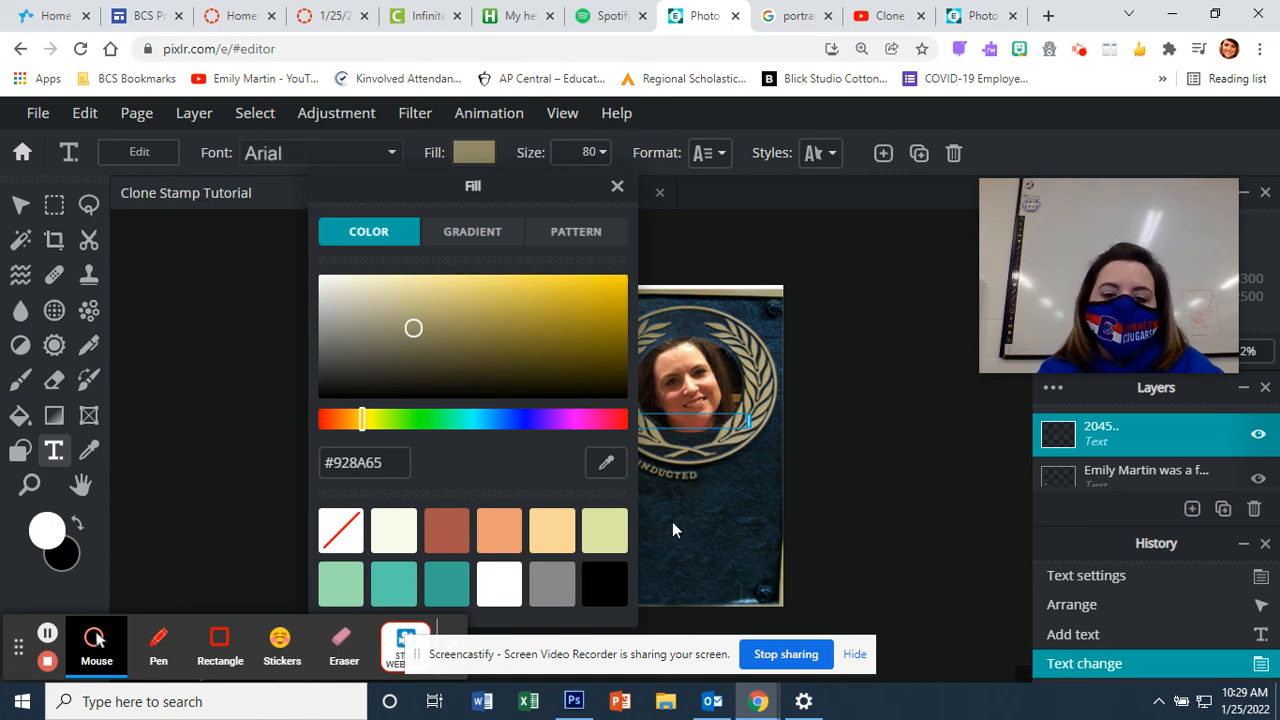
{"action": "left_click", "coordinate": [717, 521]}
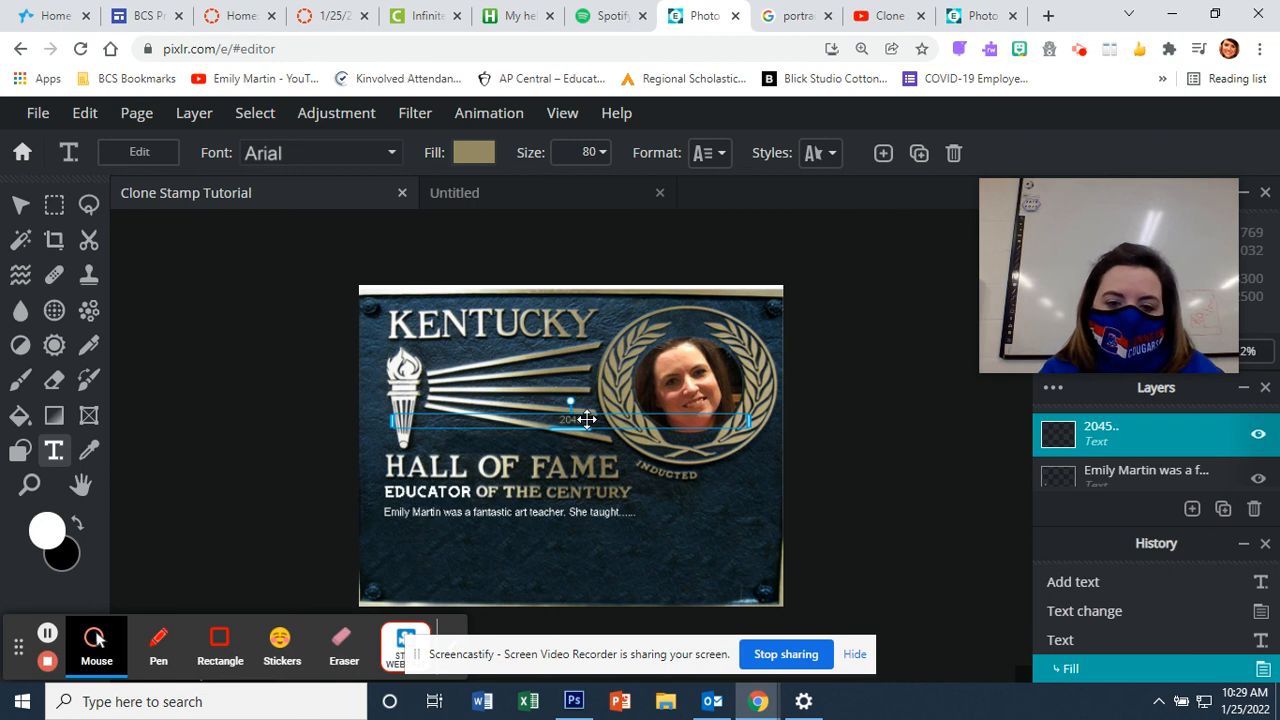
{"action": "double_click", "coordinate": [586, 419]}
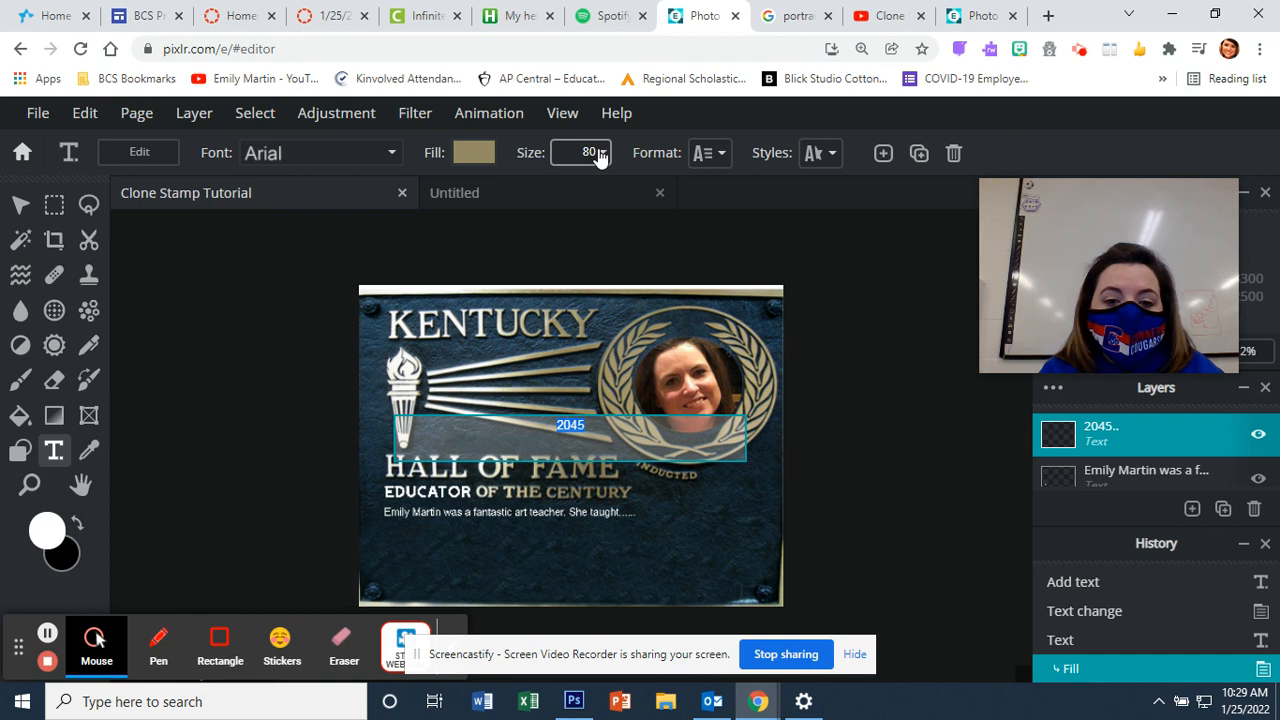
Step: Try the Father and Son font on the 2045 year text
{"action": "left_click", "coordinate": [390, 153]}
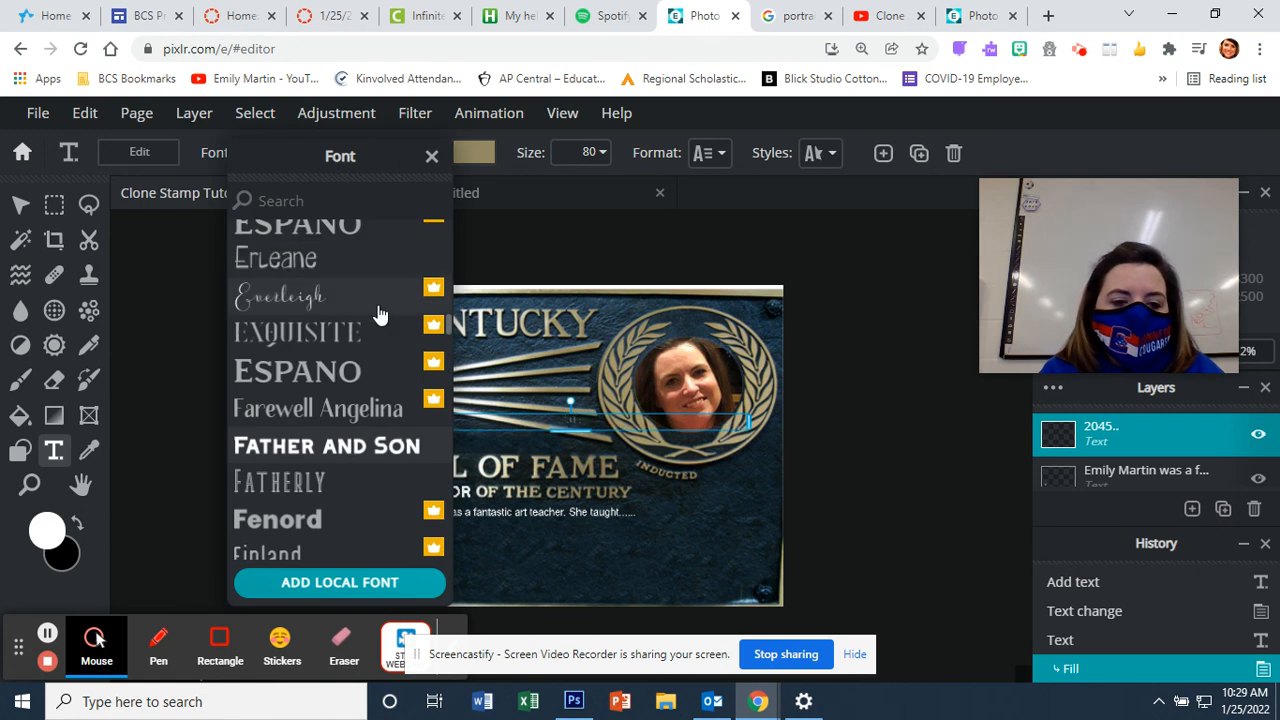
{"action": "scroll", "coordinate": [400, 403], "scroll_direction": "up", "scroll_amount": 10}
{"action": "scroll", "coordinate": [398, 410], "scroll_direction": "down", "scroll_amount": 3}
{"action": "scroll", "coordinate": [398, 410], "scroll_direction": "down", "scroll_amount": 5}
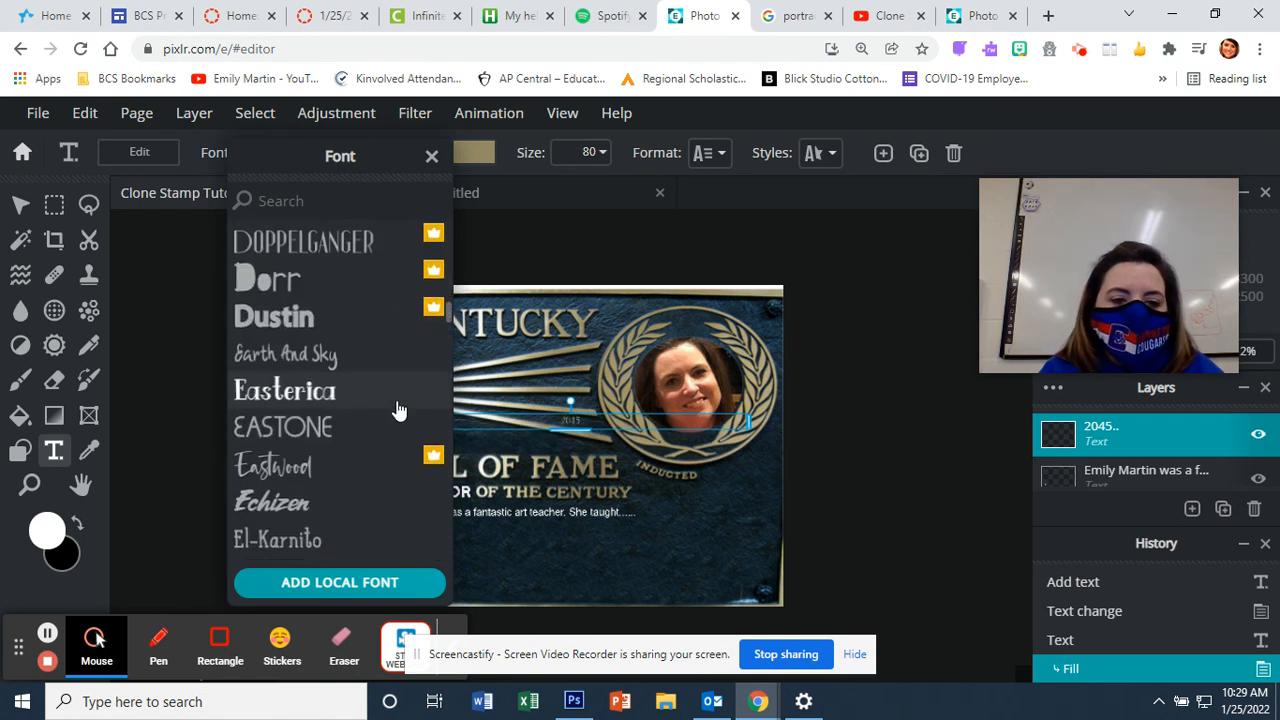
{"action": "scroll", "coordinate": [398, 410], "scroll_direction": "down", "scroll_amount": 5}
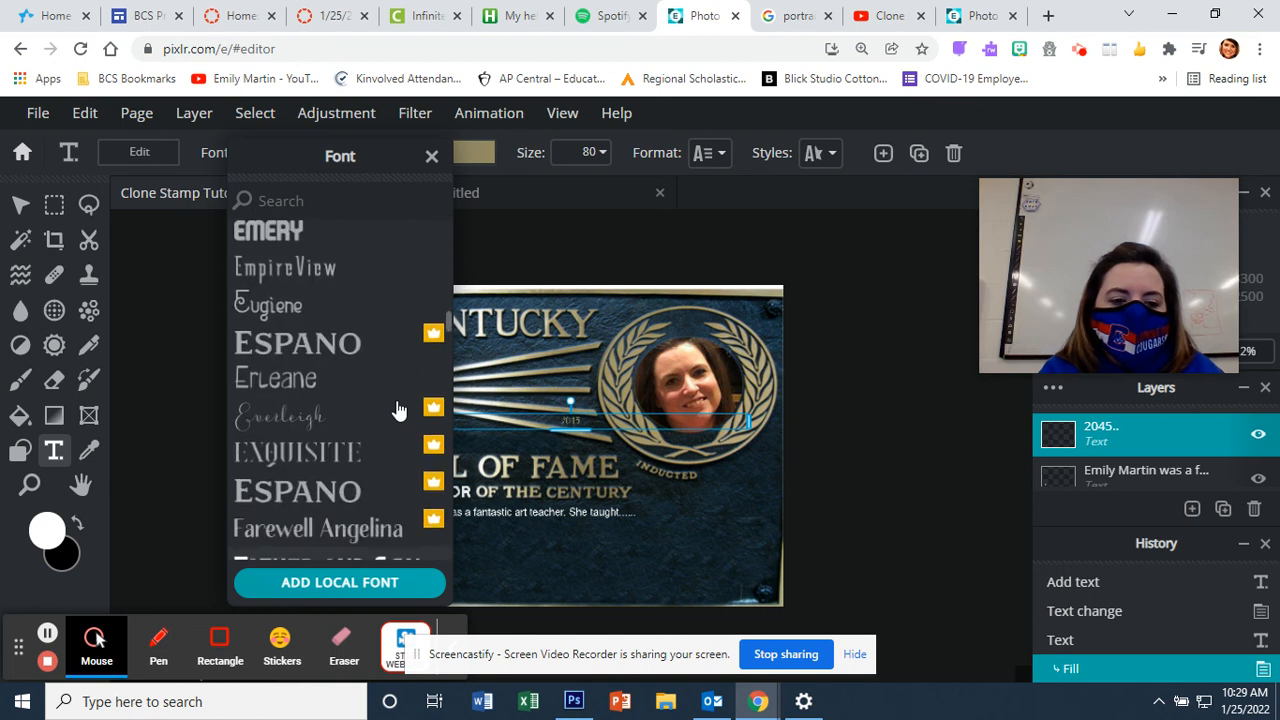
{"action": "scroll", "coordinate": [398, 410], "scroll_direction": "up", "scroll_amount": 1}
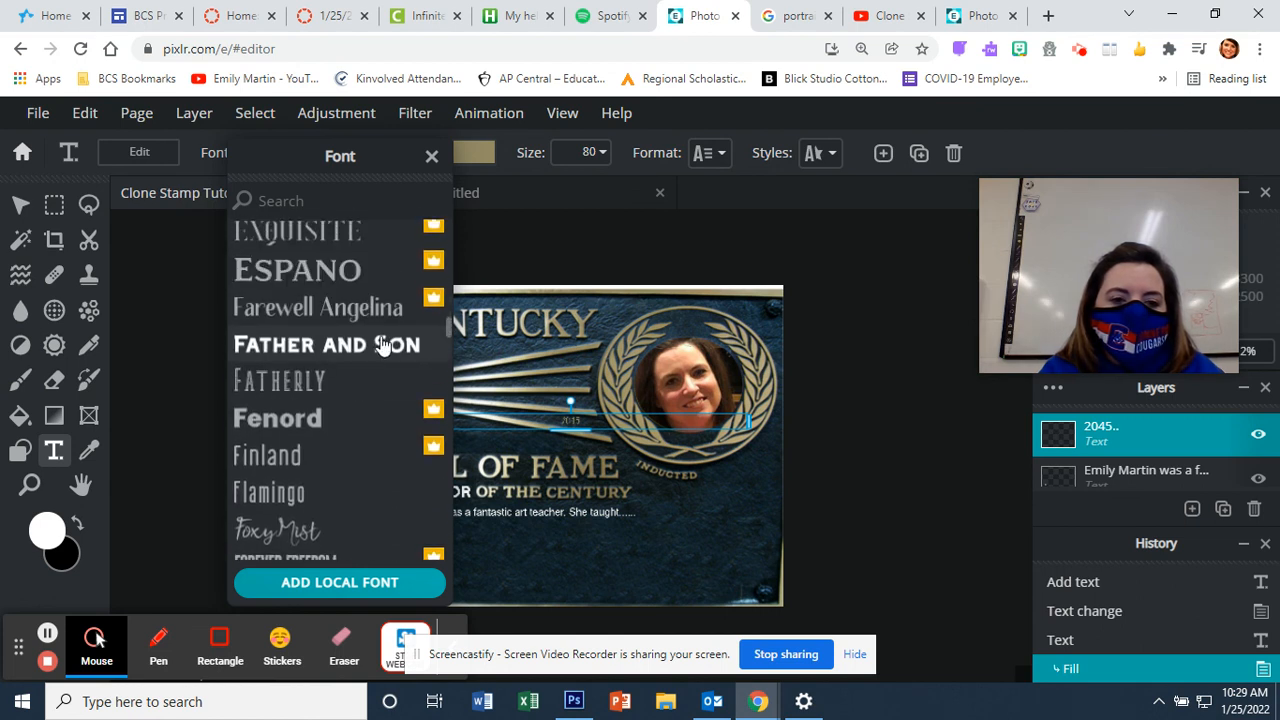
{"action": "left_click", "coordinate": [380, 343]}
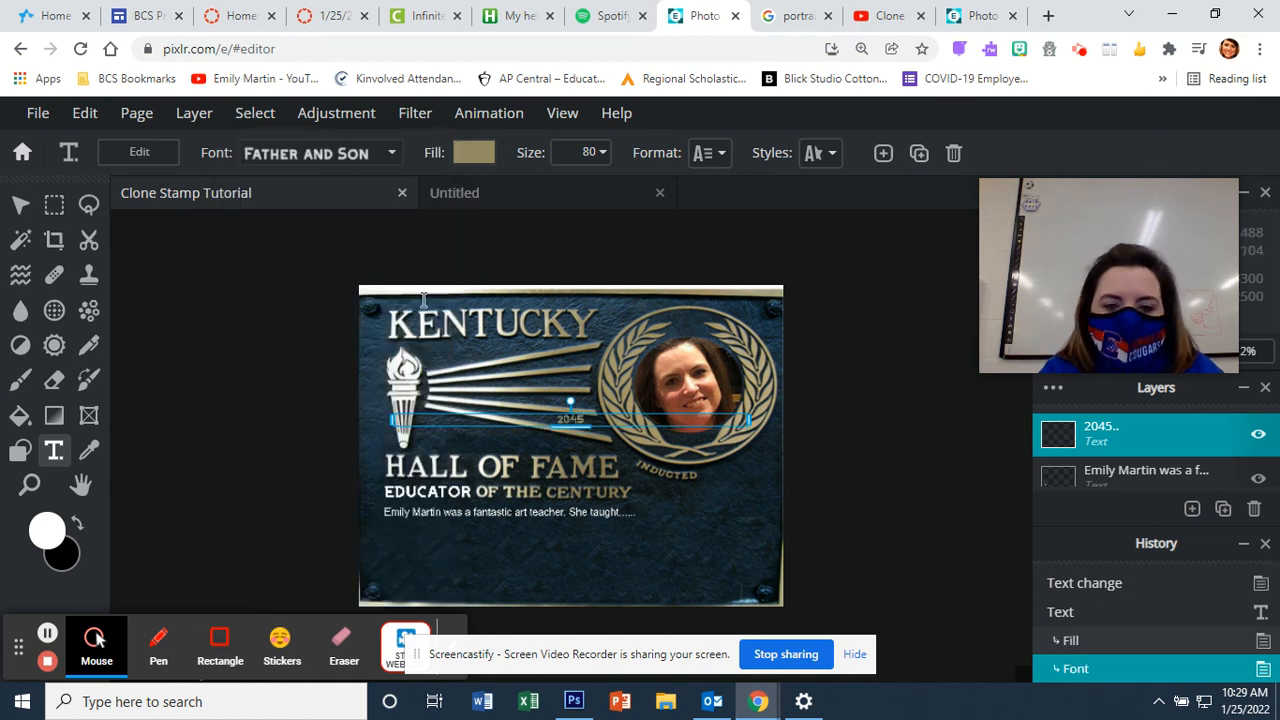
Step: Switch the 2045 year text to the Desmodus font
{"action": "left_click", "coordinate": [393, 155]}
{"action": "scroll", "coordinate": [394, 306], "scroll_direction": "up", "scroll_amount": 3}
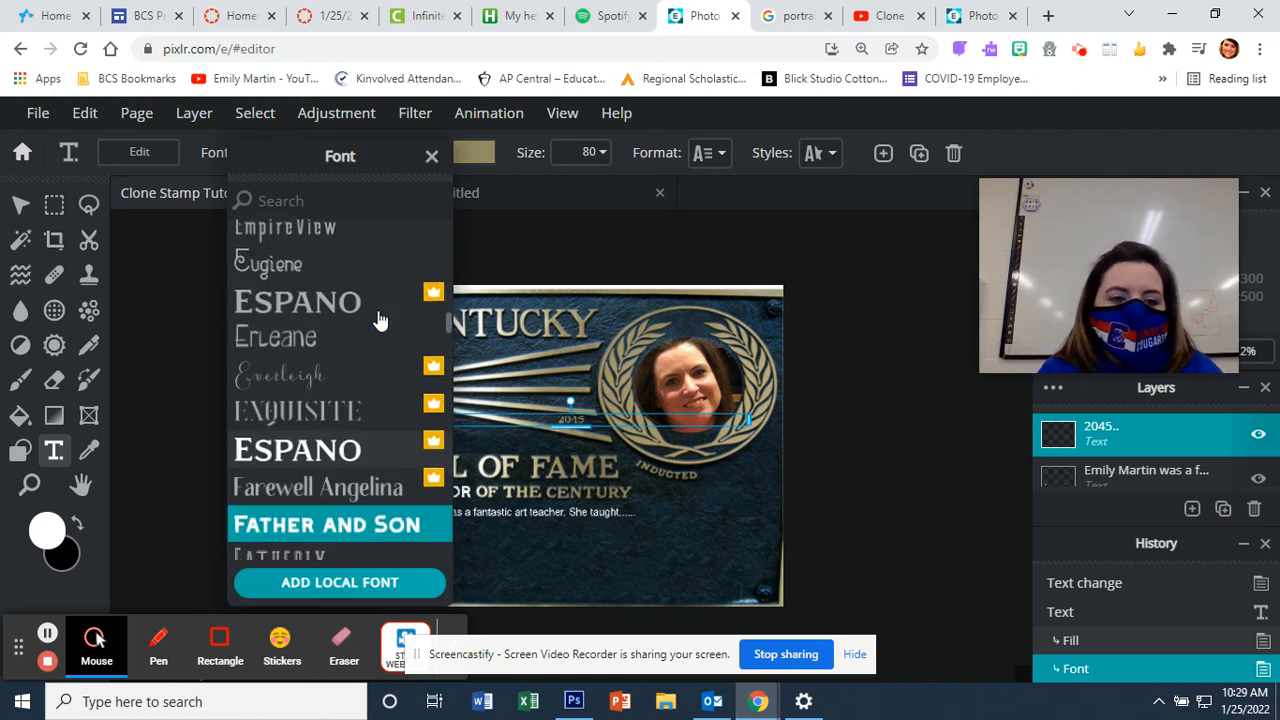
{"action": "scroll", "coordinate": [380, 320], "scroll_direction": "up", "scroll_amount": 5}
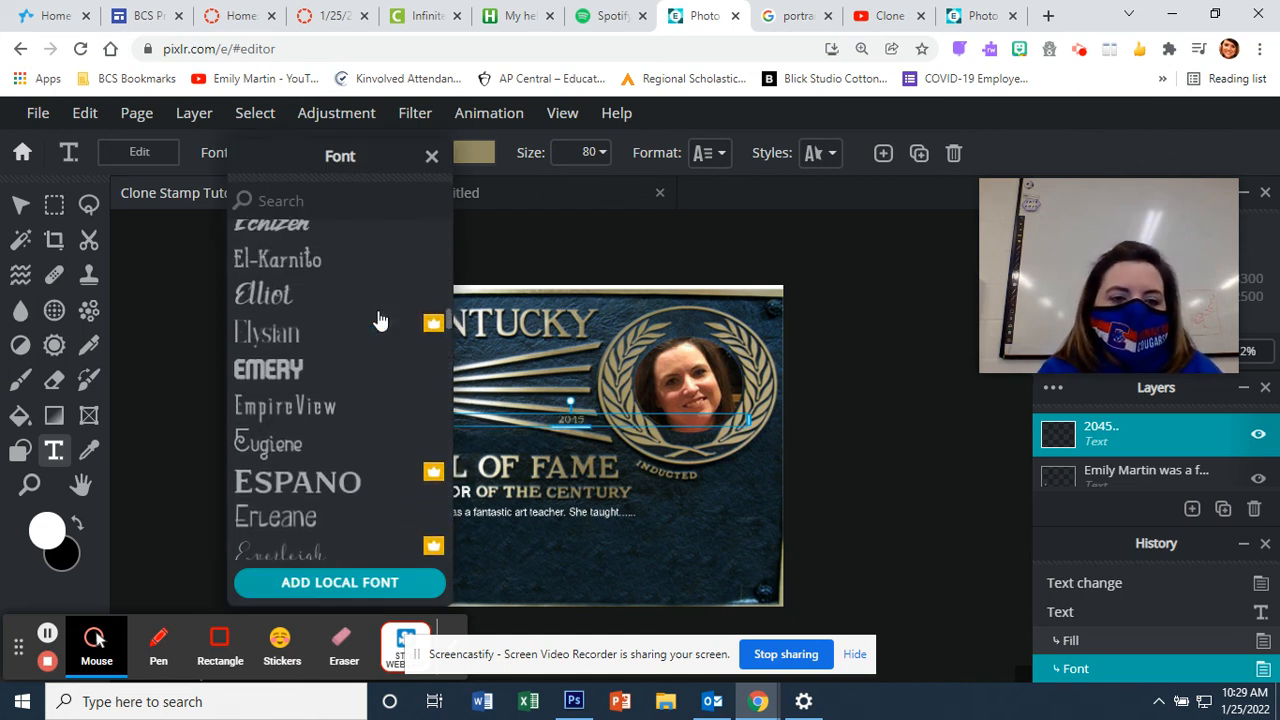
{"action": "scroll", "coordinate": [380, 320], "scroll_direction": "up", "scroll_amount": 8}
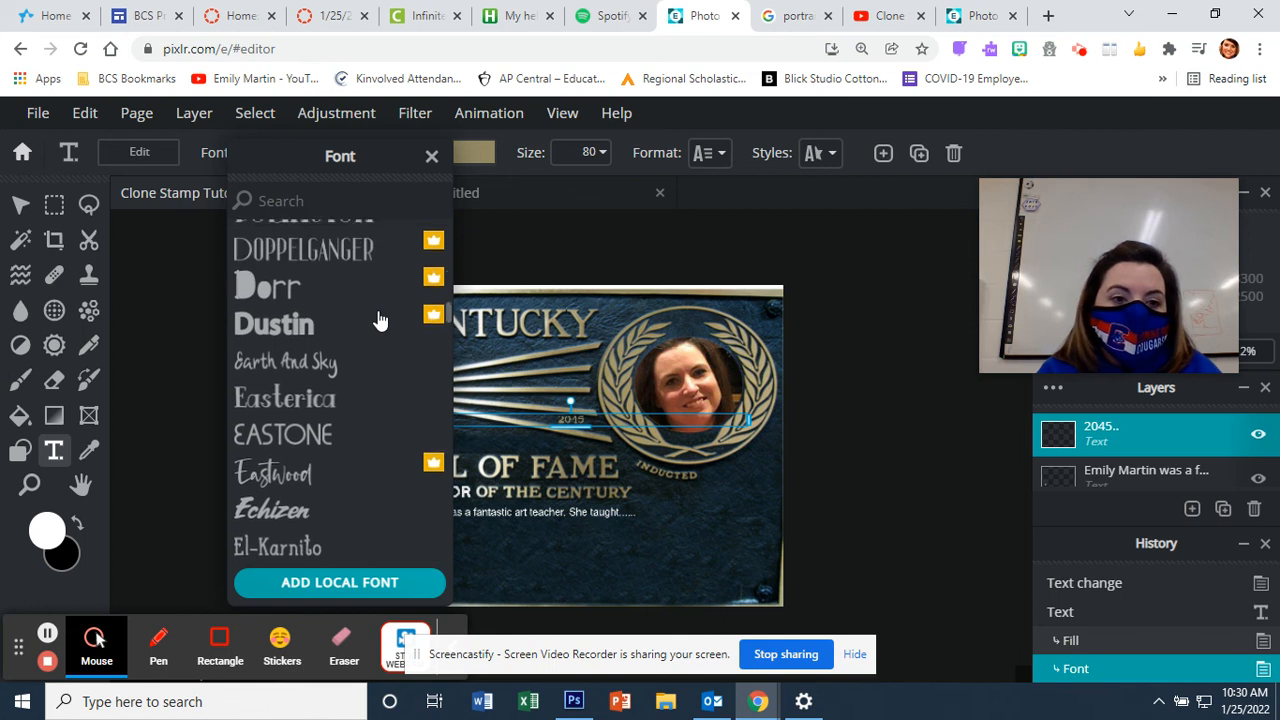
{"action": "scroll", "coordinate": [380, 320], "scroll_direction": "up", "scroll_amount": 3}
{"action": "scroll", "coordinate": [380, 320], "scroll_direction": "up", "scroll_amount": 2}
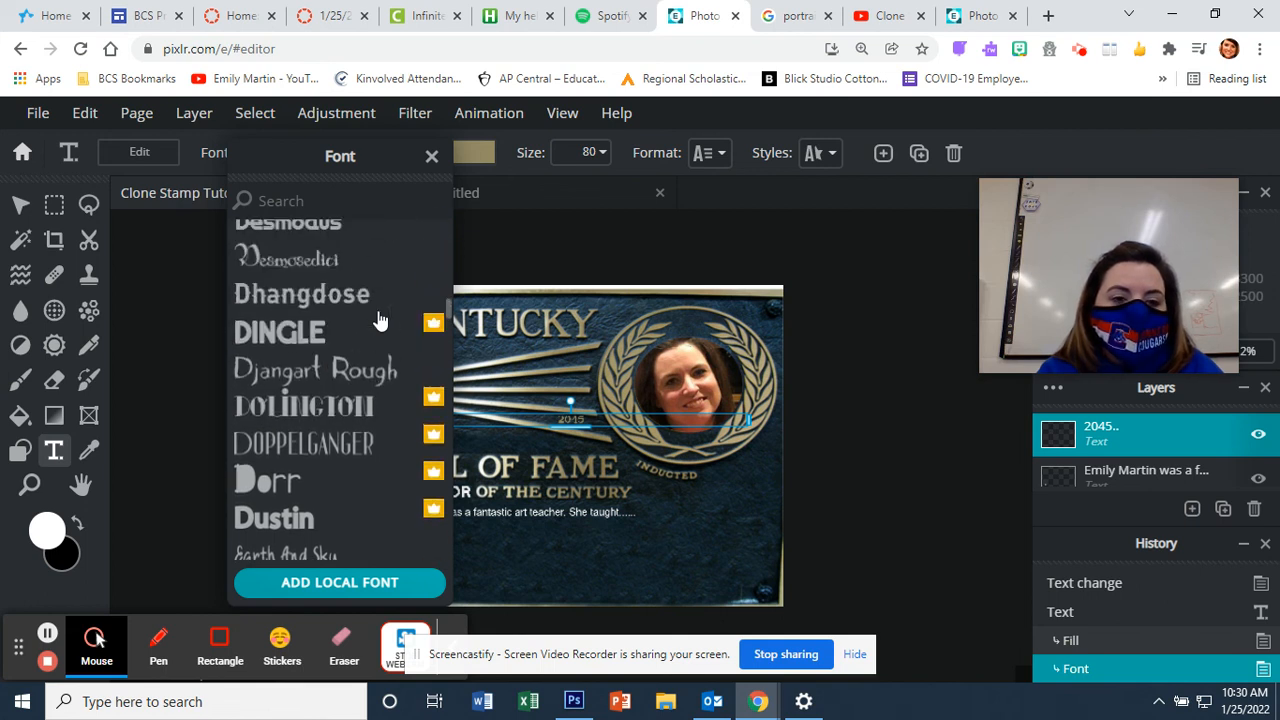
{"action": "scroll", "coordinate": [375, 310], "scroll_direction": "up", "scroll_amount": 2}
{"action": "left_click", "coordinate": [353, 271]}
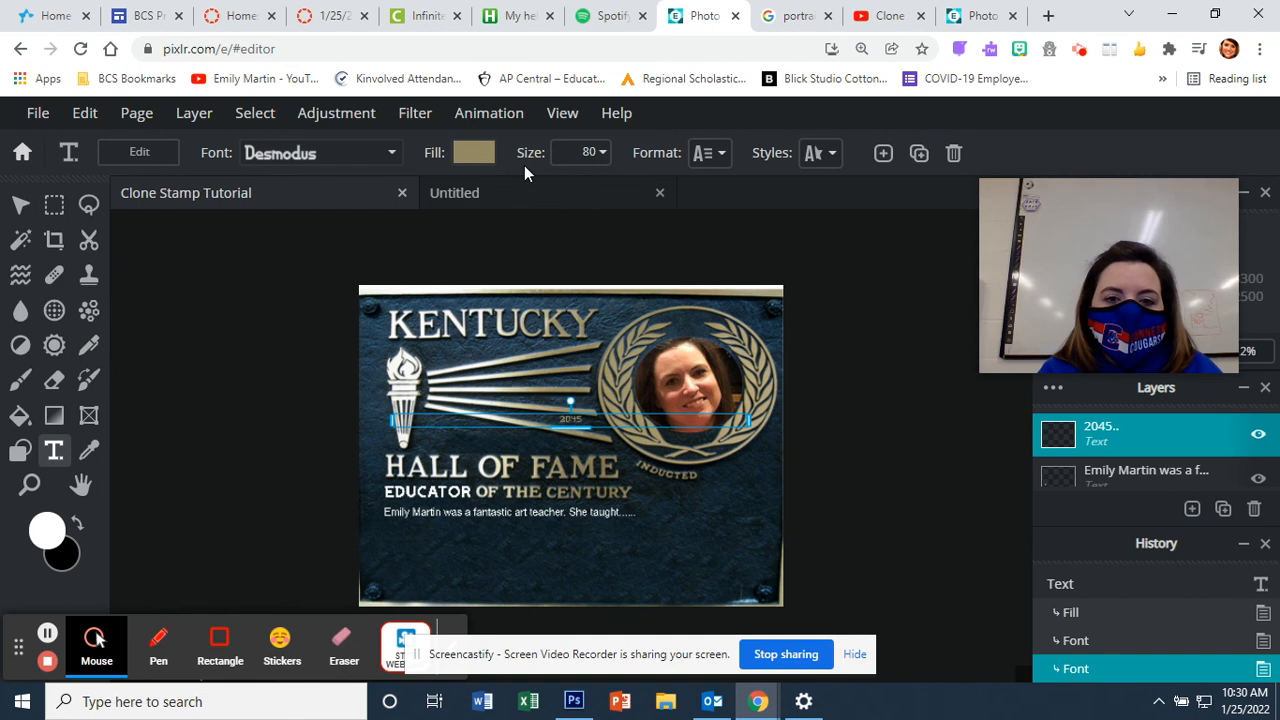
Step: Enlarge the 2045 year text to size 92
{"action": "left_click", "coordinate": [595, 152]}
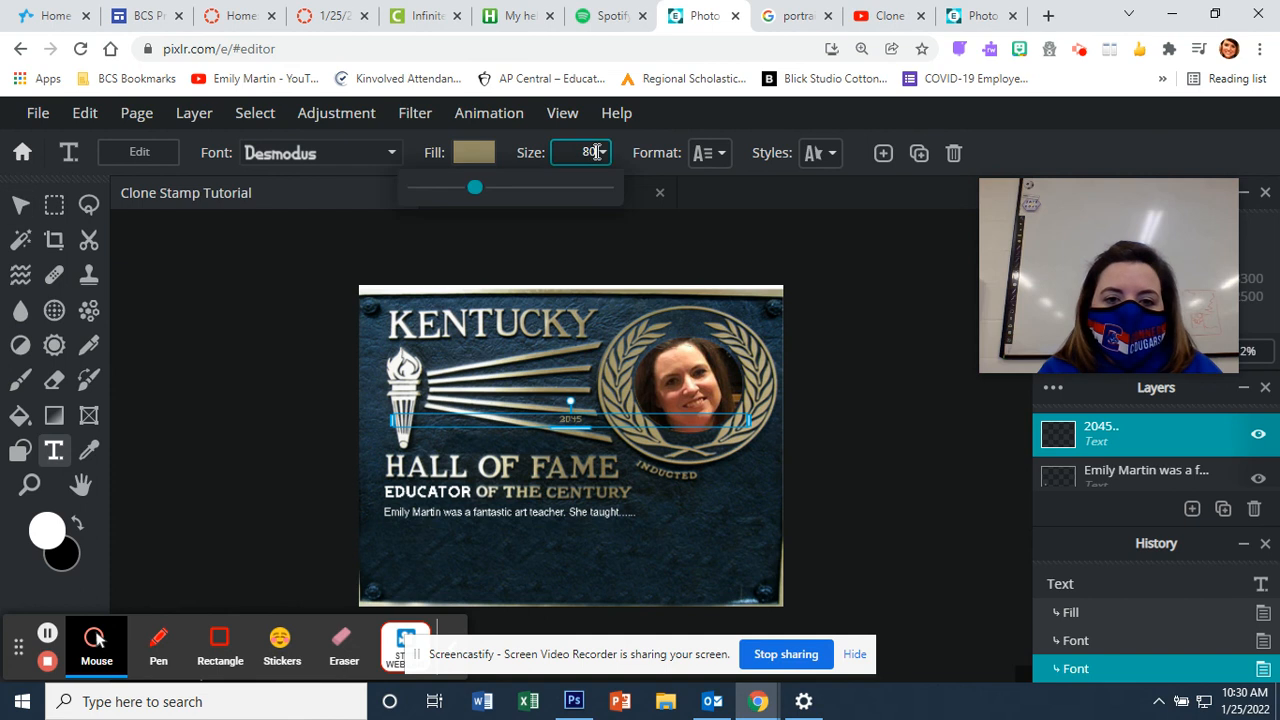
{"action": "left_click", "coordinate": [487, 196]}
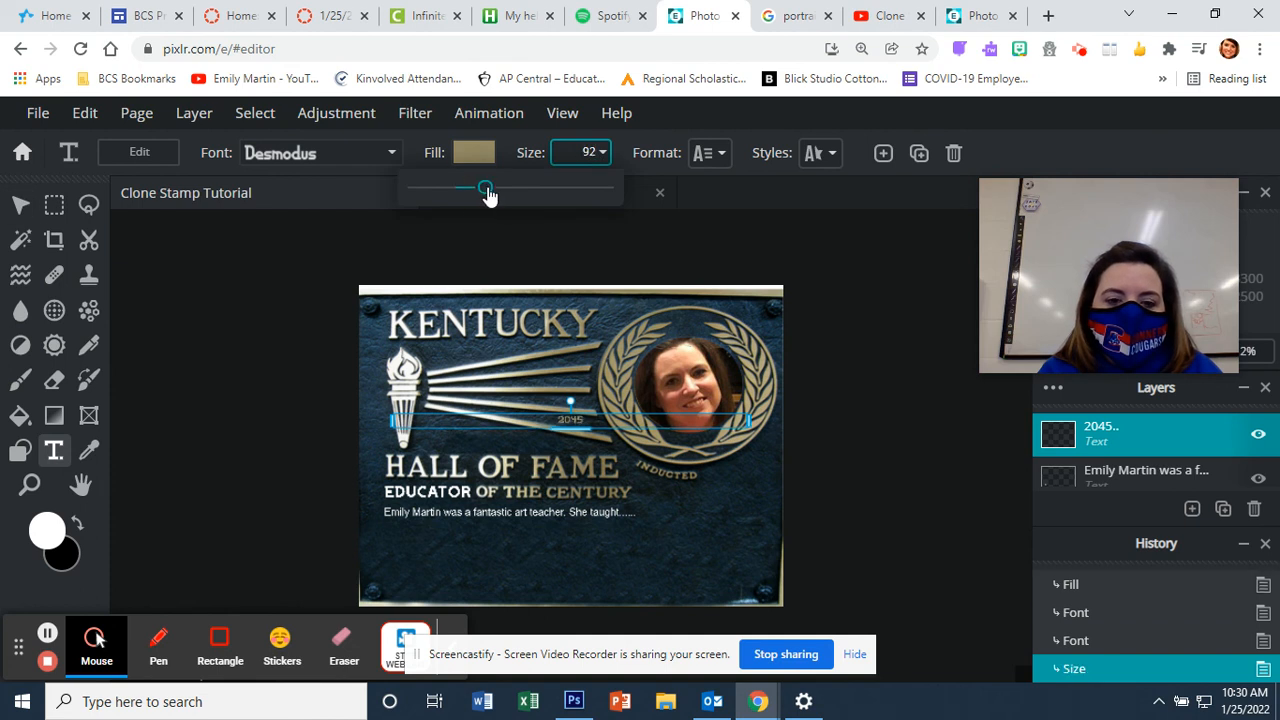
{"action": "left_click", "coordinate": [19, 206]}
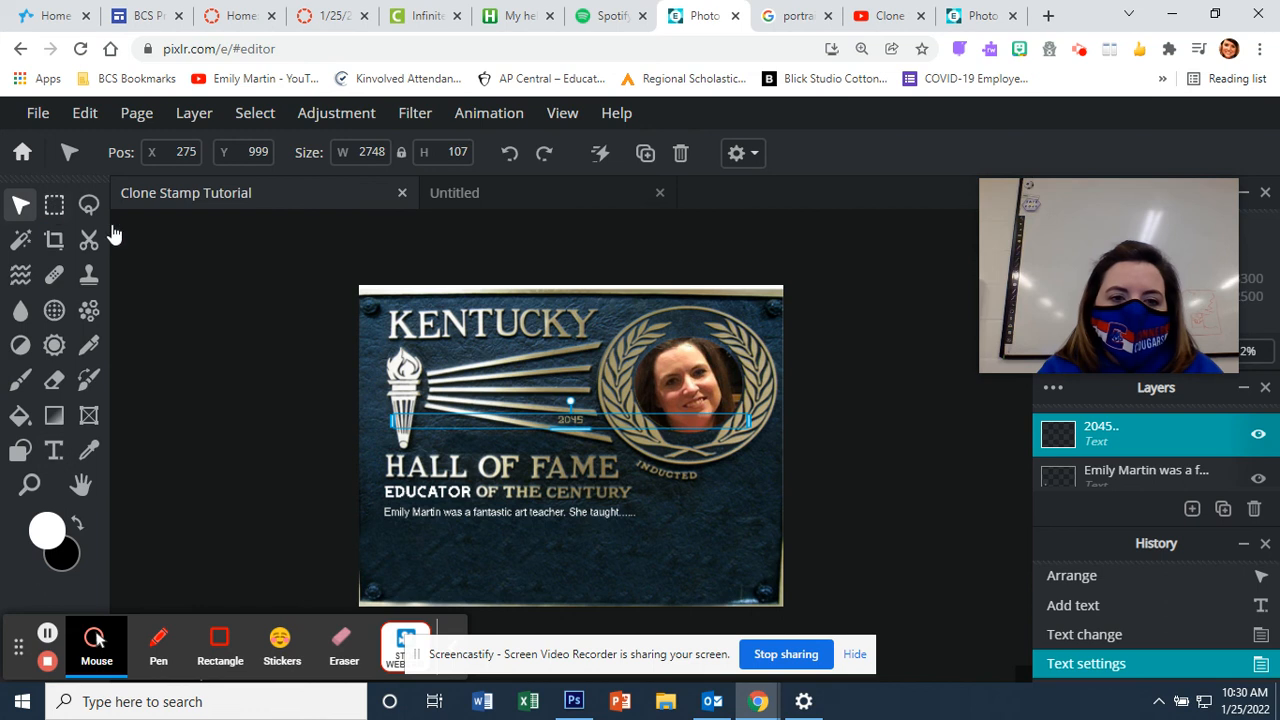
Step: Move 2045 beside INDUCTED and open its Format spacing and alignment settings
{"action": "left_click_drag", "start_coordinate": [590, 420], "coordinate": [750, 472]}
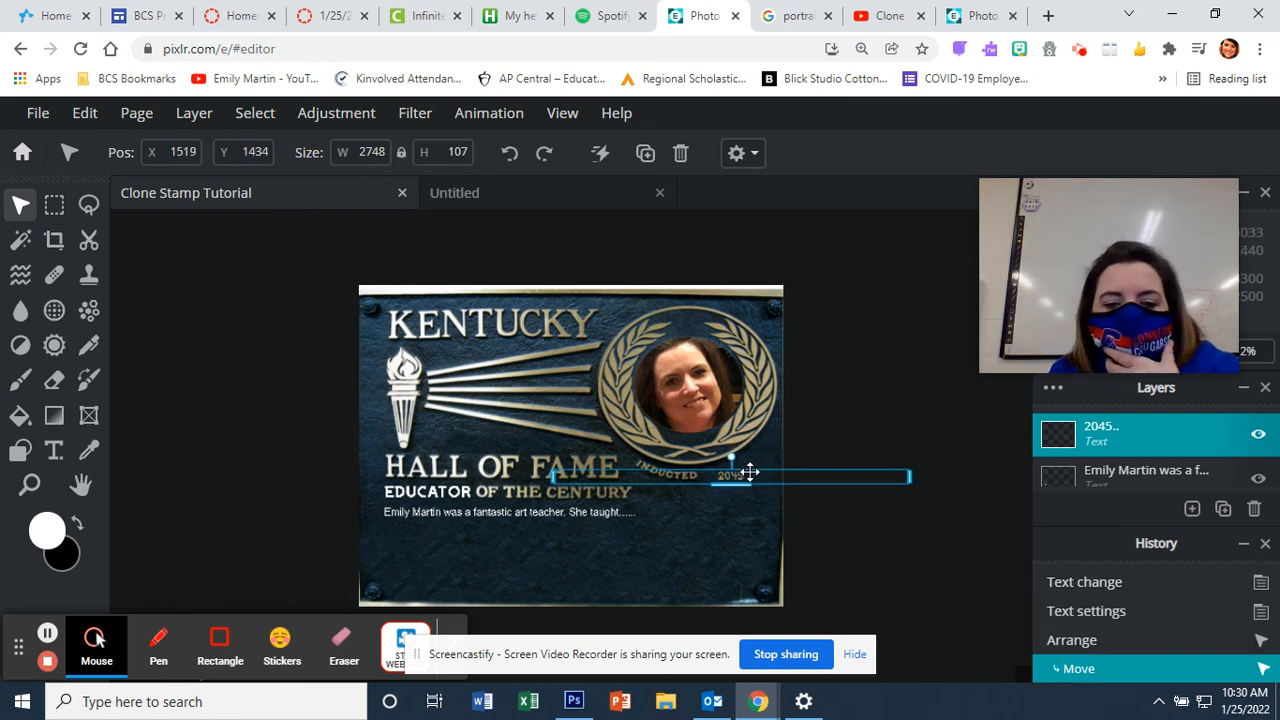
{"action": "double_click", "coordinate": [748, 475]}
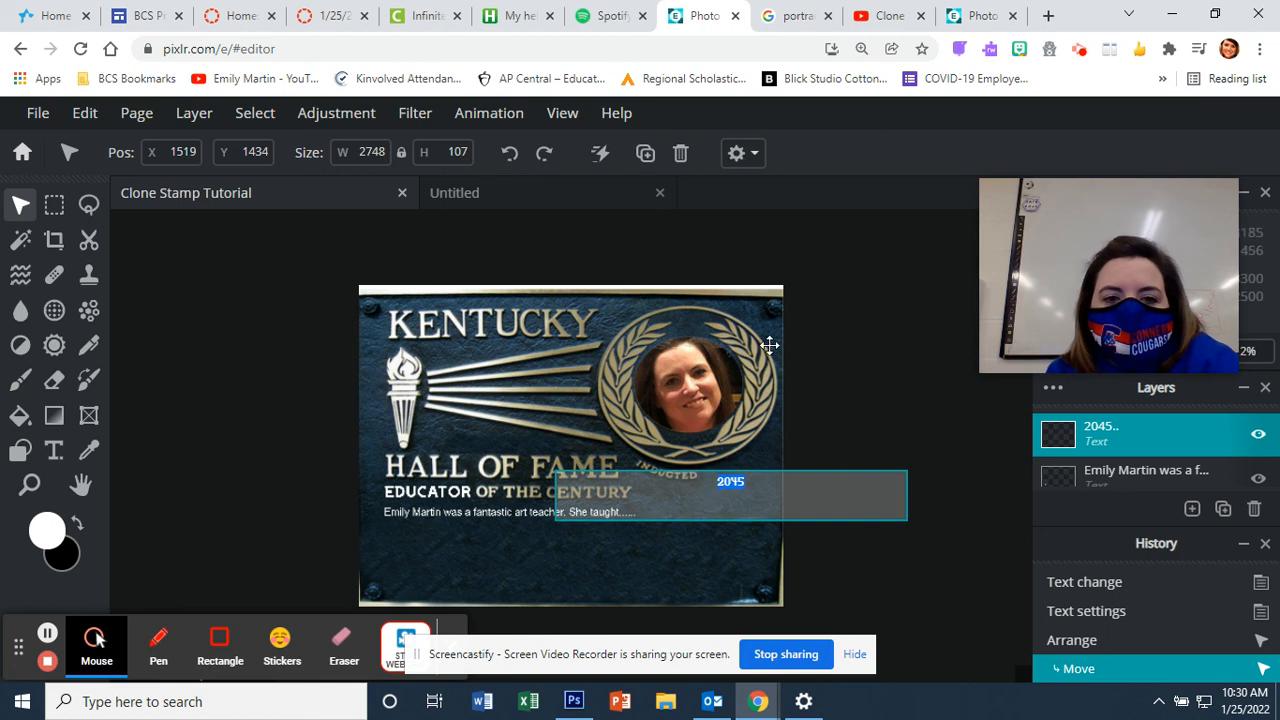
{"action": "left_click", "coordinate": [54, 452]}
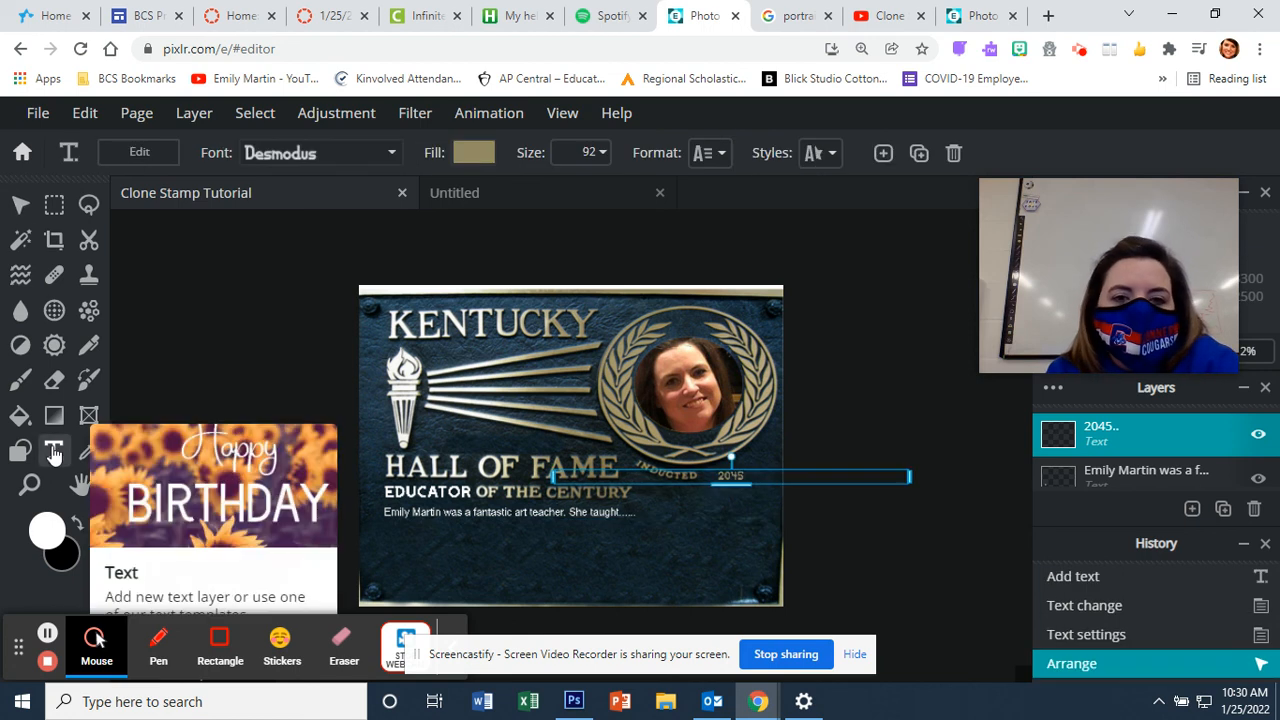
{"action": "left_click", "coordinate": [712, 153]}
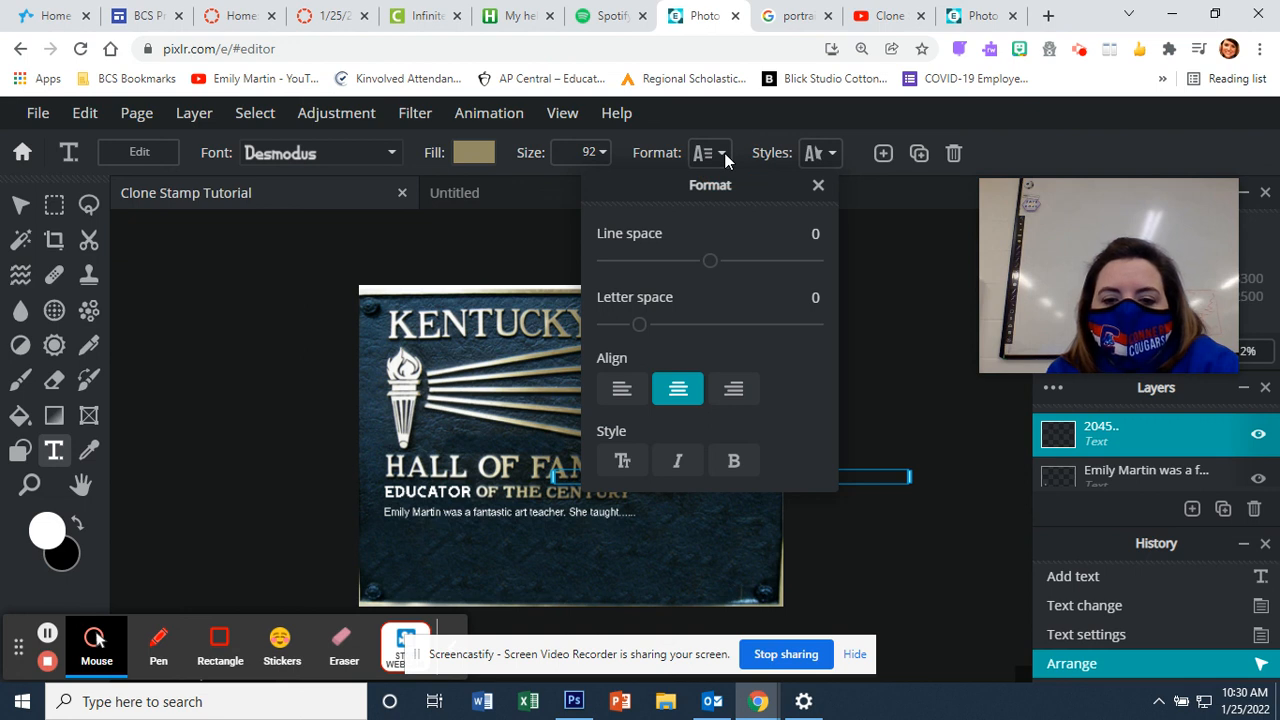
Step: Enable the Curve style on the 2045 text and drag its amount
{"action": "left_click", "coordinate": [724, 157]}
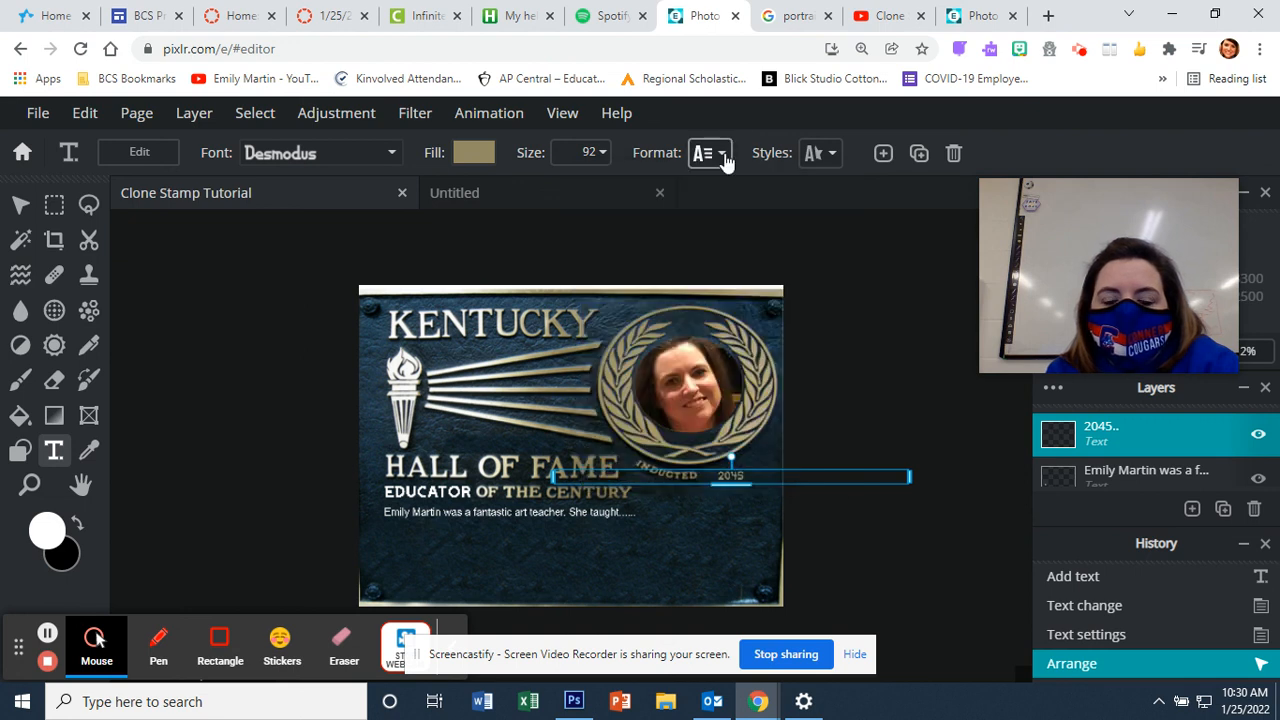
{"action": "left_click", "coordinate": [834, 155]}
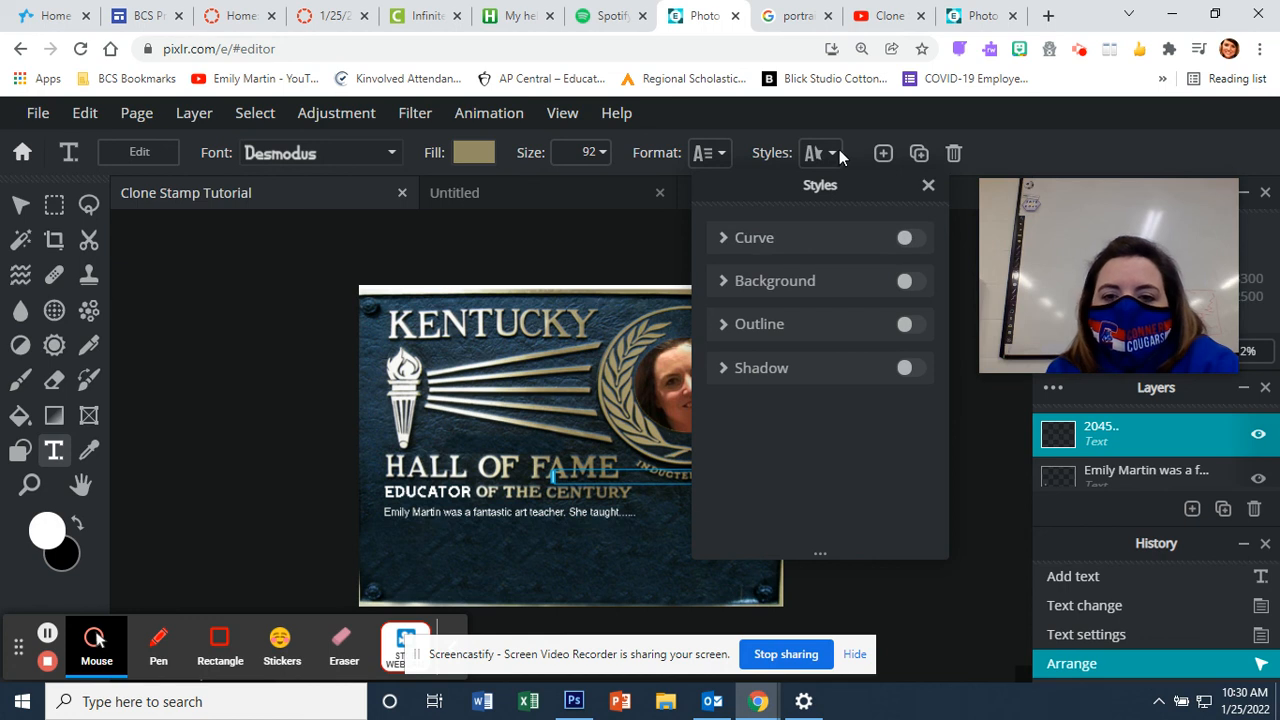
{"action": "left_click", "coordinate": [718, 245]}
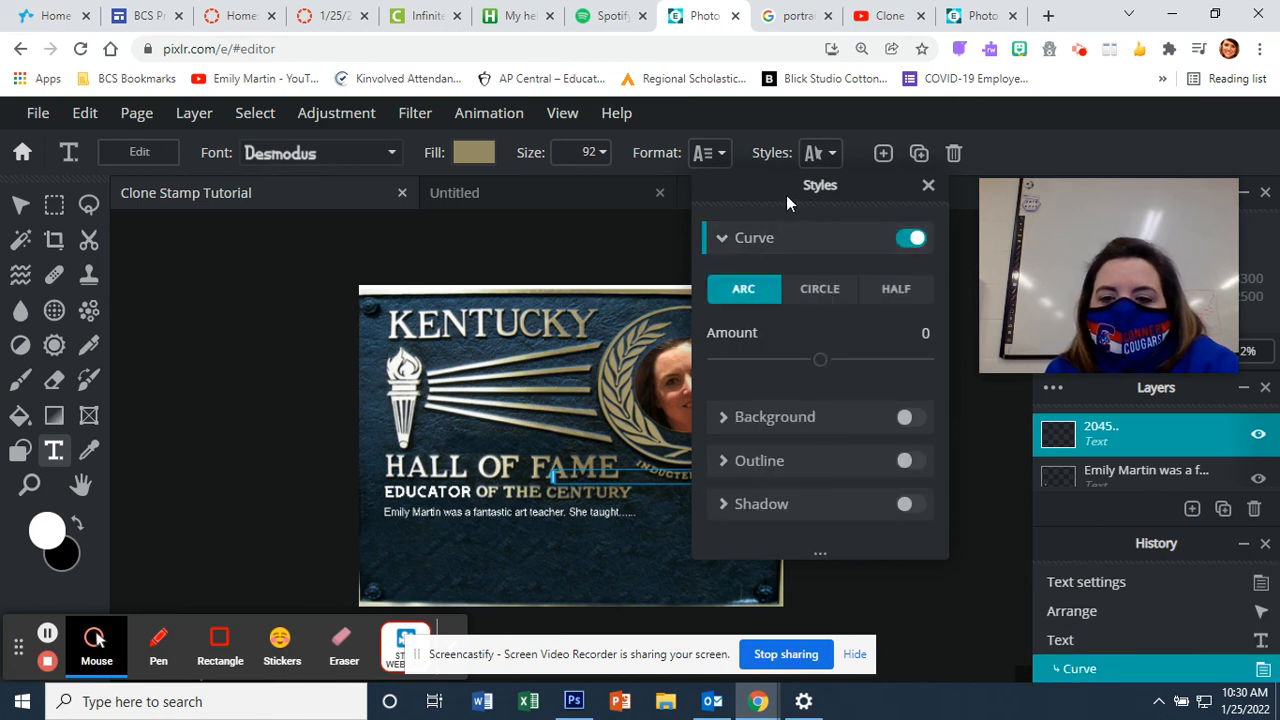
{"action": "left_click_drag", "start_coordinate": [786, 195], "coordinate": [930, 280]}
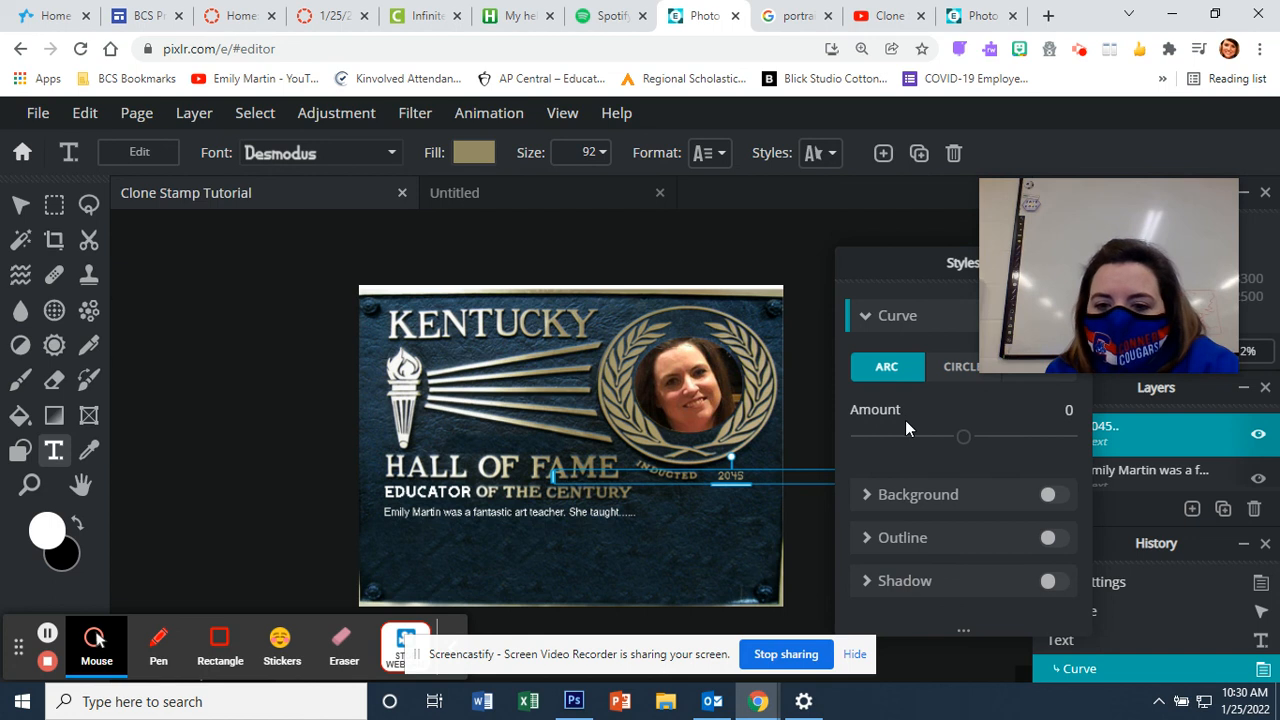
{"action": "mouse_move", "coordinate": [965, 438]}
{"action": "left_mouse_down"}
{"action": "mouse_move", "coordinate": [1012, 437]}
{"action": "mouse_move", "coordinate": [982, 434]}
{"action": "left_mouse_up"}
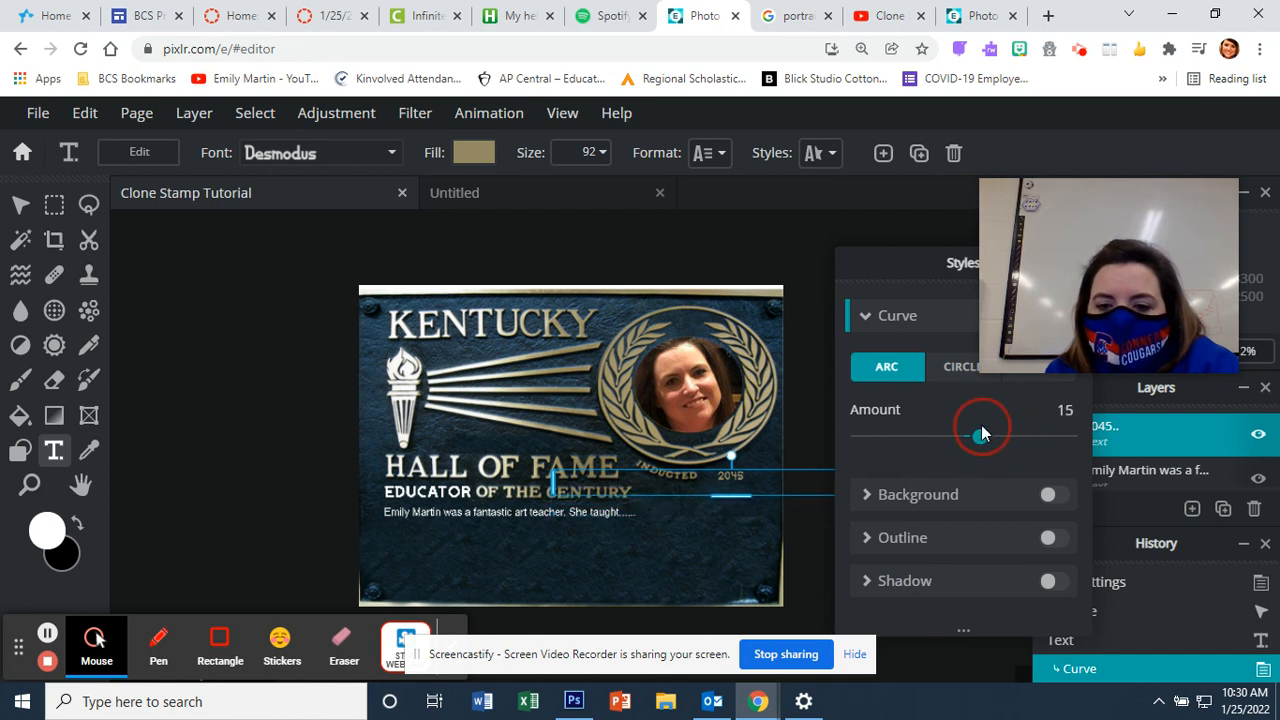
Step: Try Circle and Half curves, then settle on Arc at amount 15
{"action": "left_click", "coordinate": [957, 368]}
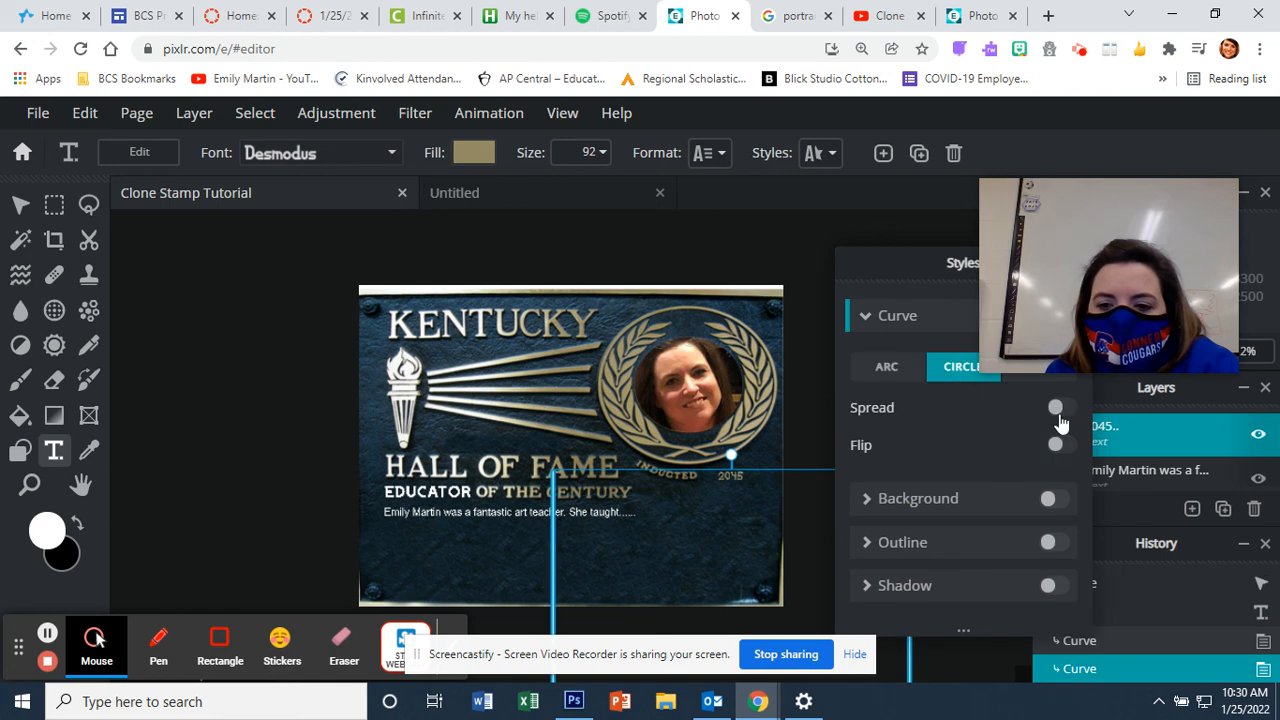
{"action": "left_click_drag", "start_coordinate": [925, 262], "coordinate": [923, 313]}
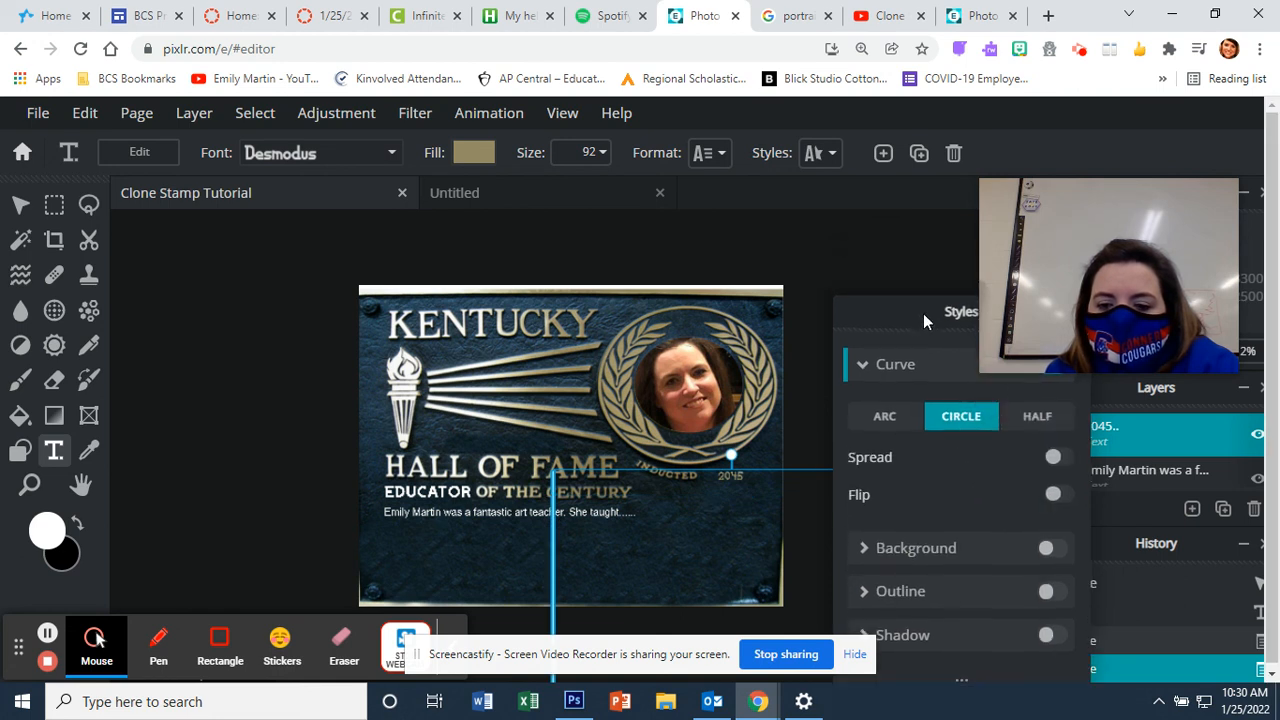
{"action": "left_click", "coordinate": [1036, 431]}
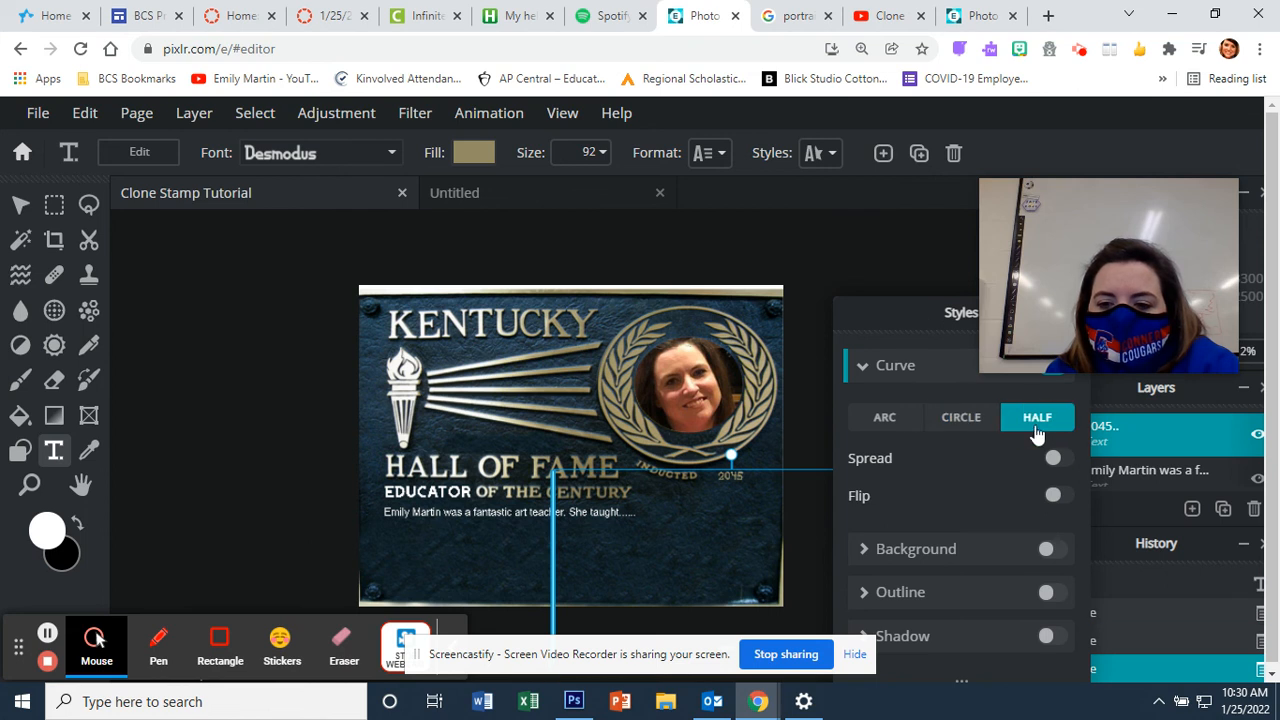
{"action": "left_click", "coordinate": [880, 367]}
{"action": "left_click", "coordinate": [870, 367]}
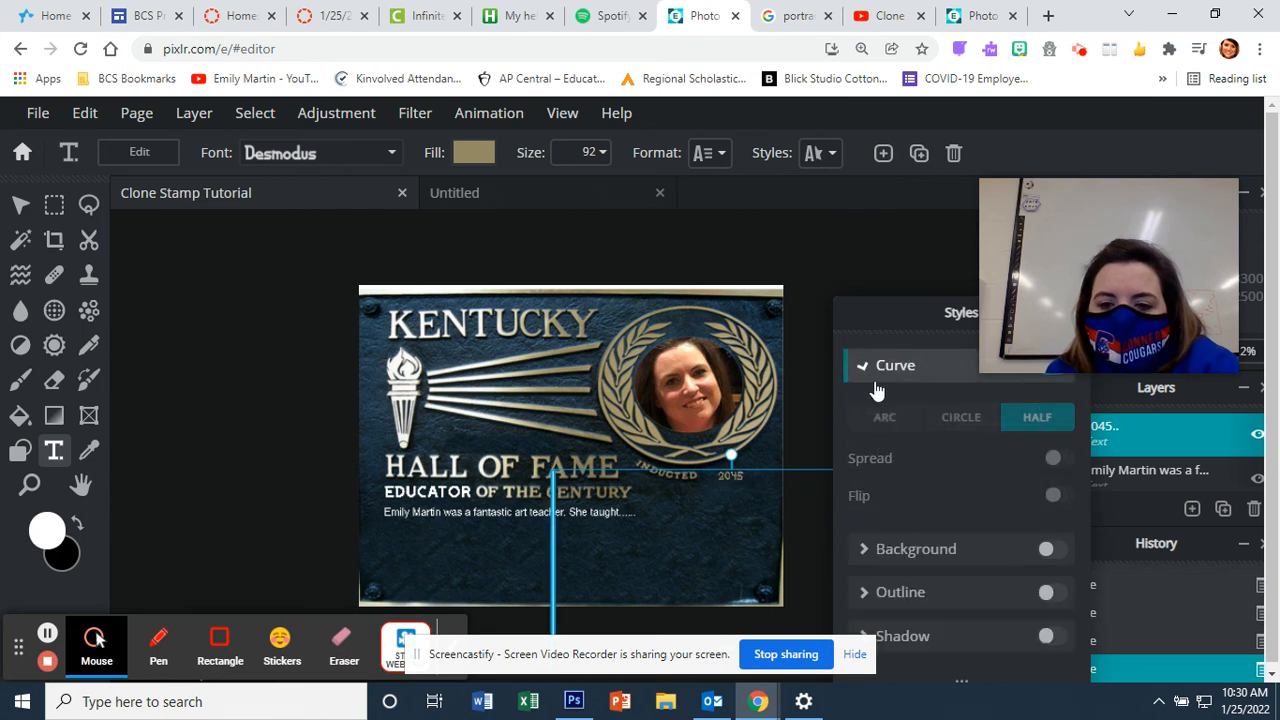
{"action": "left_click", "coordinate": [884, 420]}
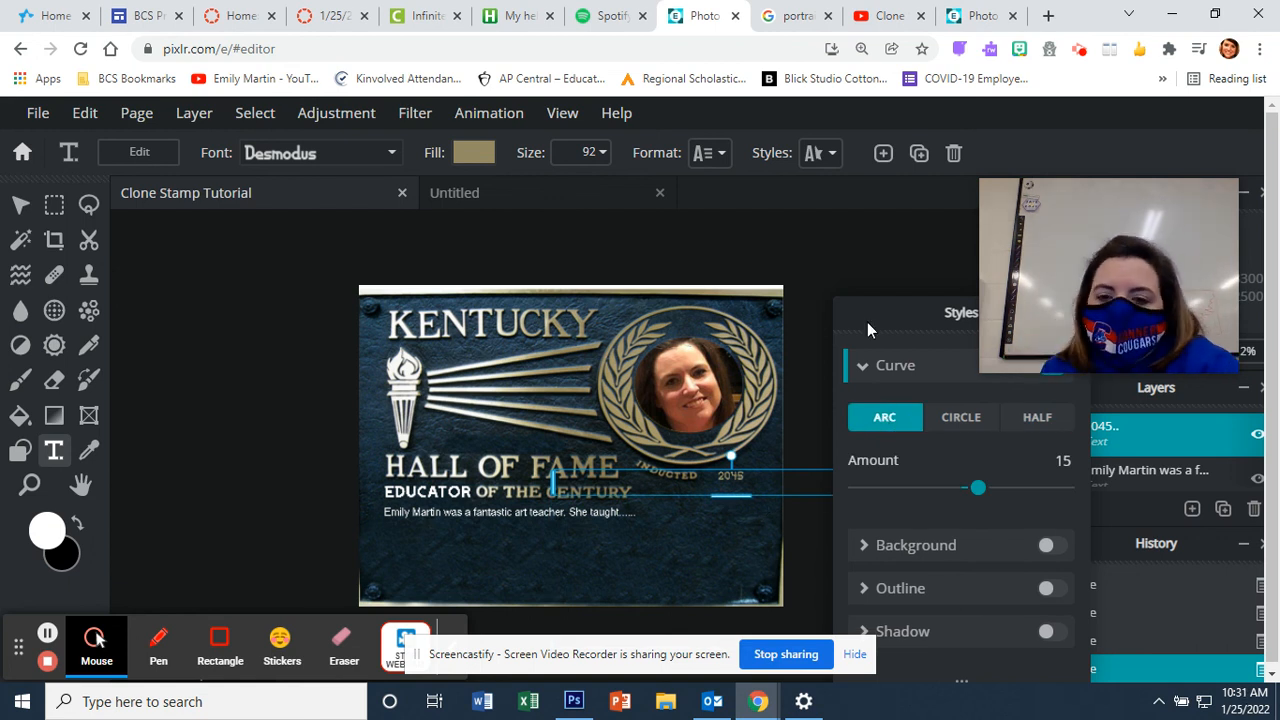
{"action": "left_click_drag", "start_coordinate": [875, 313], "coordinate": [850, 226]}
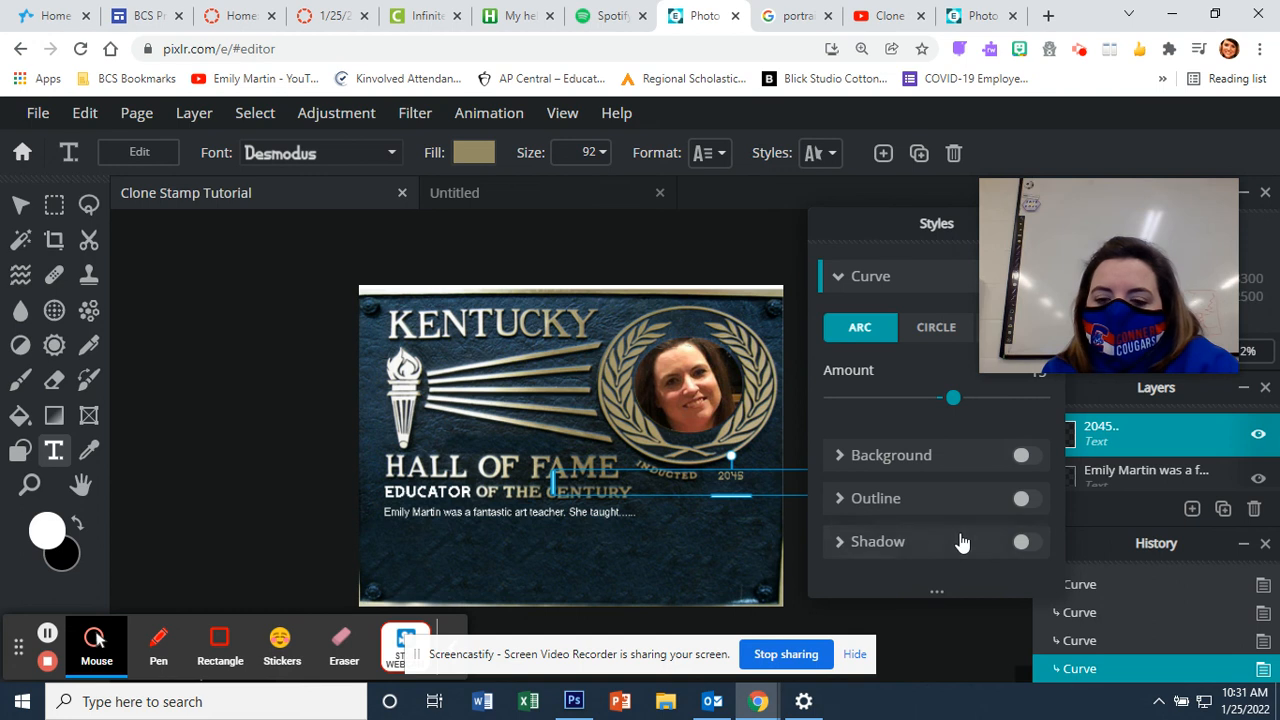
{"action": "left_click_drag", "start_coordinate": [940, 230], "coordinate": [806, 257]}
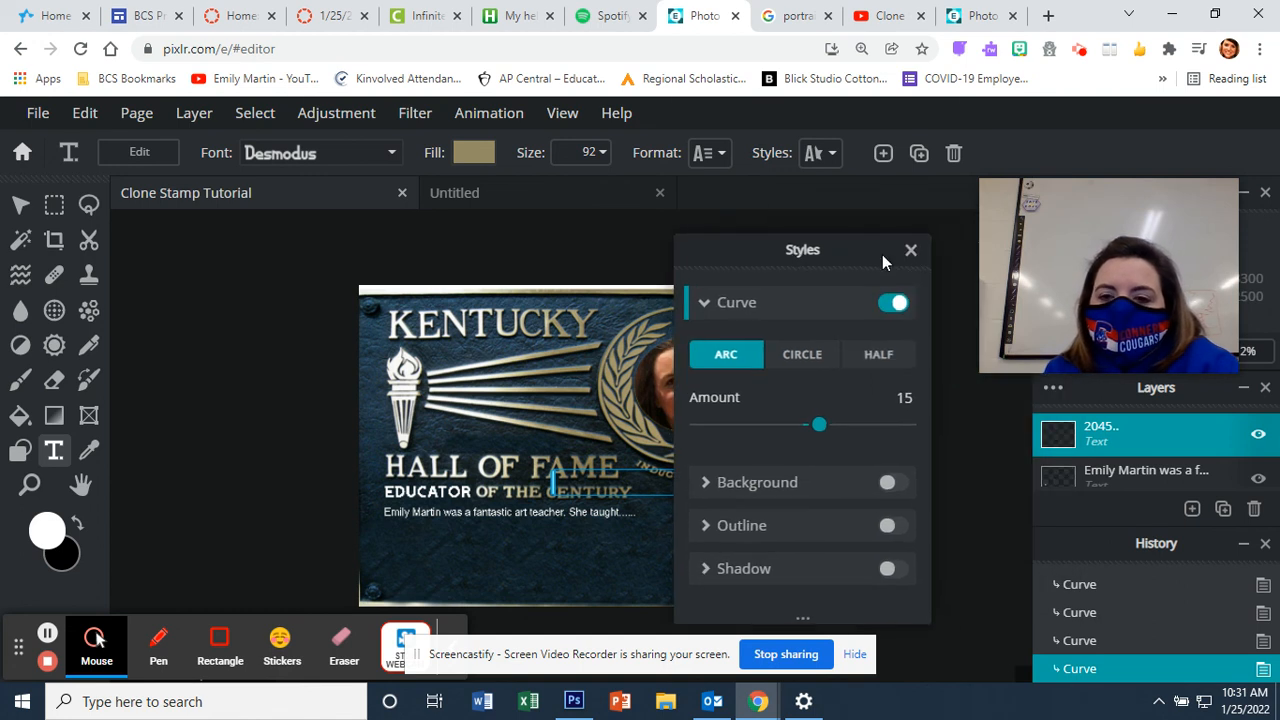
{"action": "left_click", "coordinate": [910, 251]}
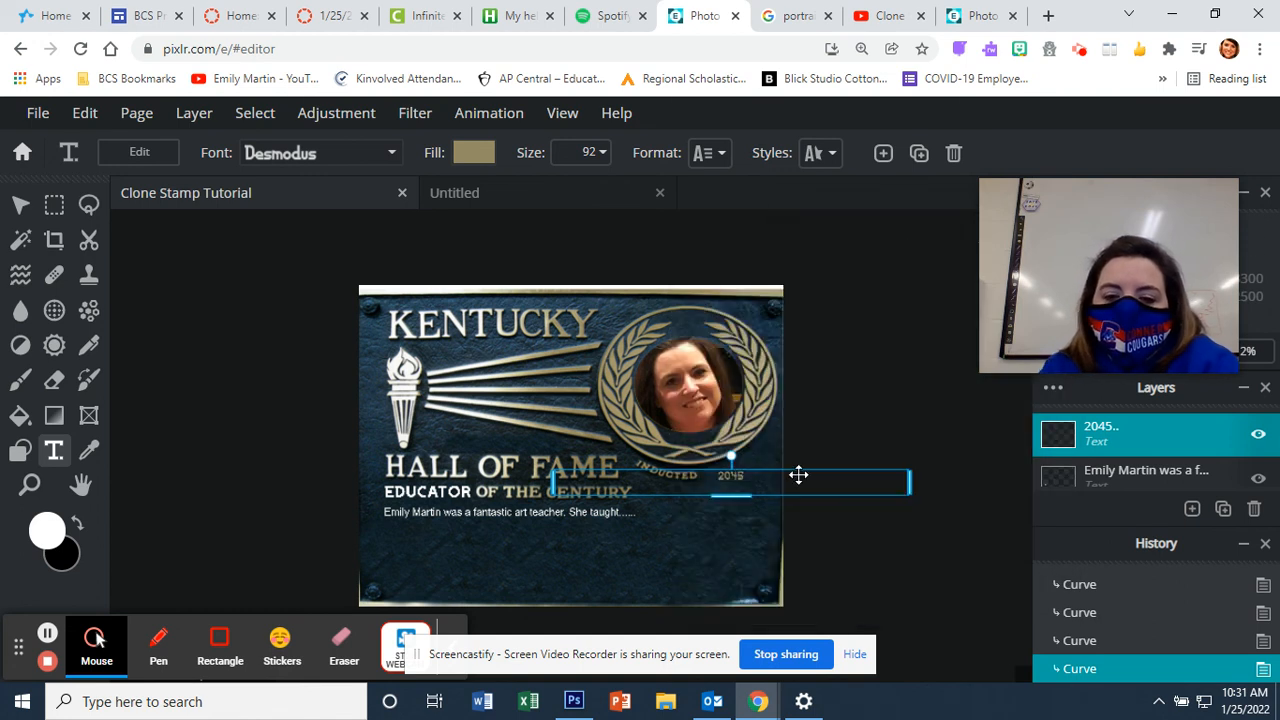
Step: Nudge the curved 2045 beside INDUCTED, deselect it, and switch to the Untitled photo
{"action": "mouse_move", "coordinate": [751, 478]}
{"action": "left_mouse_down"}
{"action": "mouse_move", "coordinate": [714, 449]}
{"action": "mouse_move", "coordinate": [771, 472]}
{"action": "left_mouse_up"}
{"action": "left_click", "coordinate": [857, 573]}
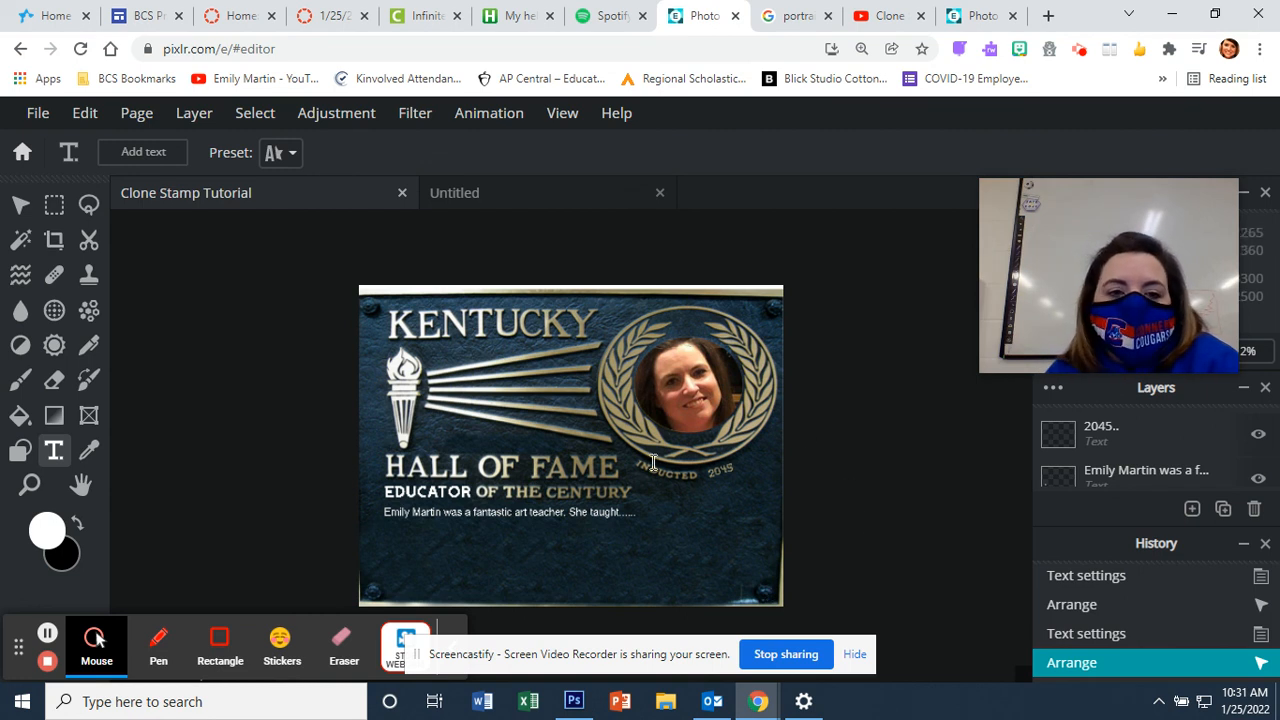
{"action": "left_click", "coordinate": [596, 201]}
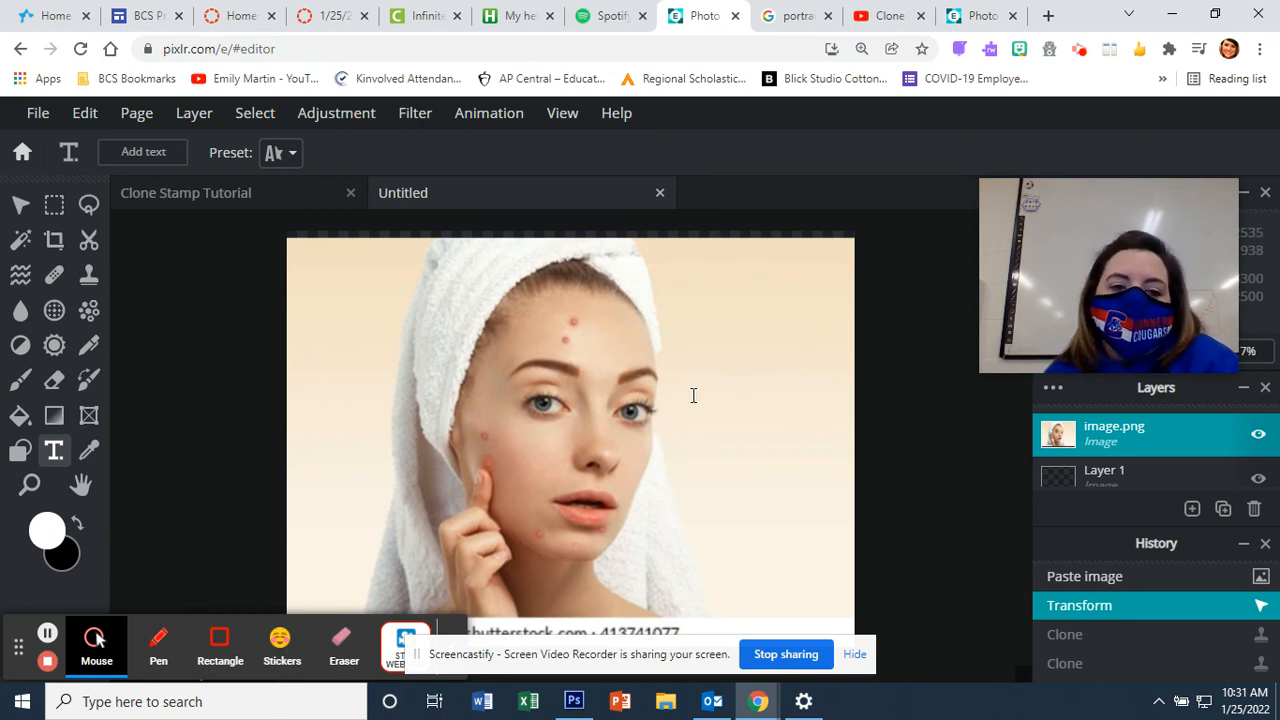
Step: Clone Stamp clean forehead skin over the red blemishes, then return to the plaque document
{"action": "left_click", "coordinate": [88, 276]}
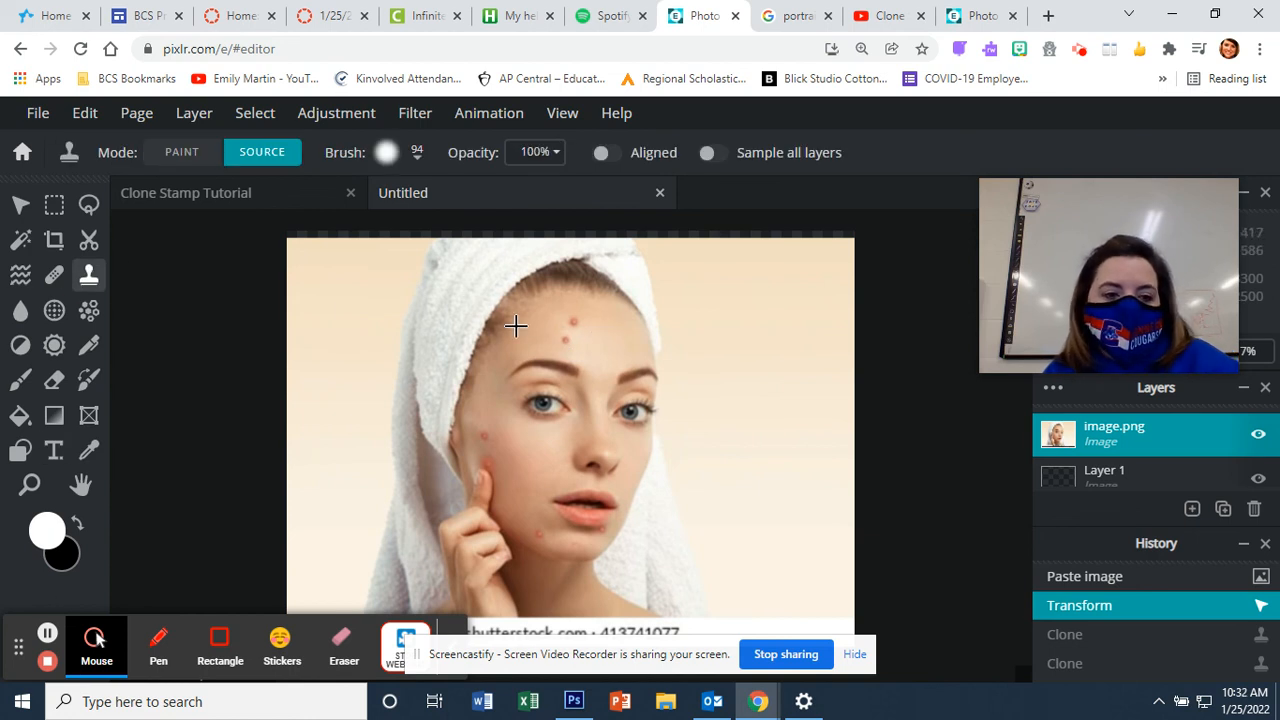
{"action": "left_click", "coordinate": [618, 332]}
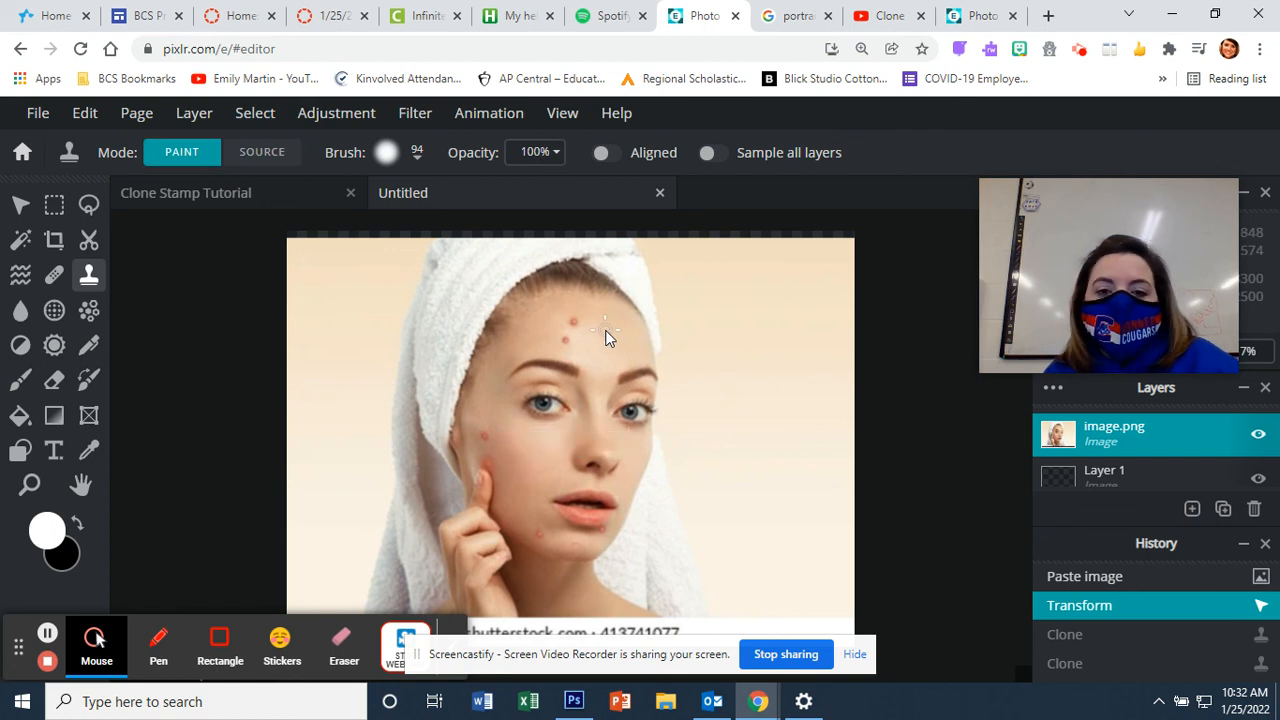
{"action": "key", "text": "alt"}
{"action": "left_click", "coordinate": [577, 321], "text": "alt"}
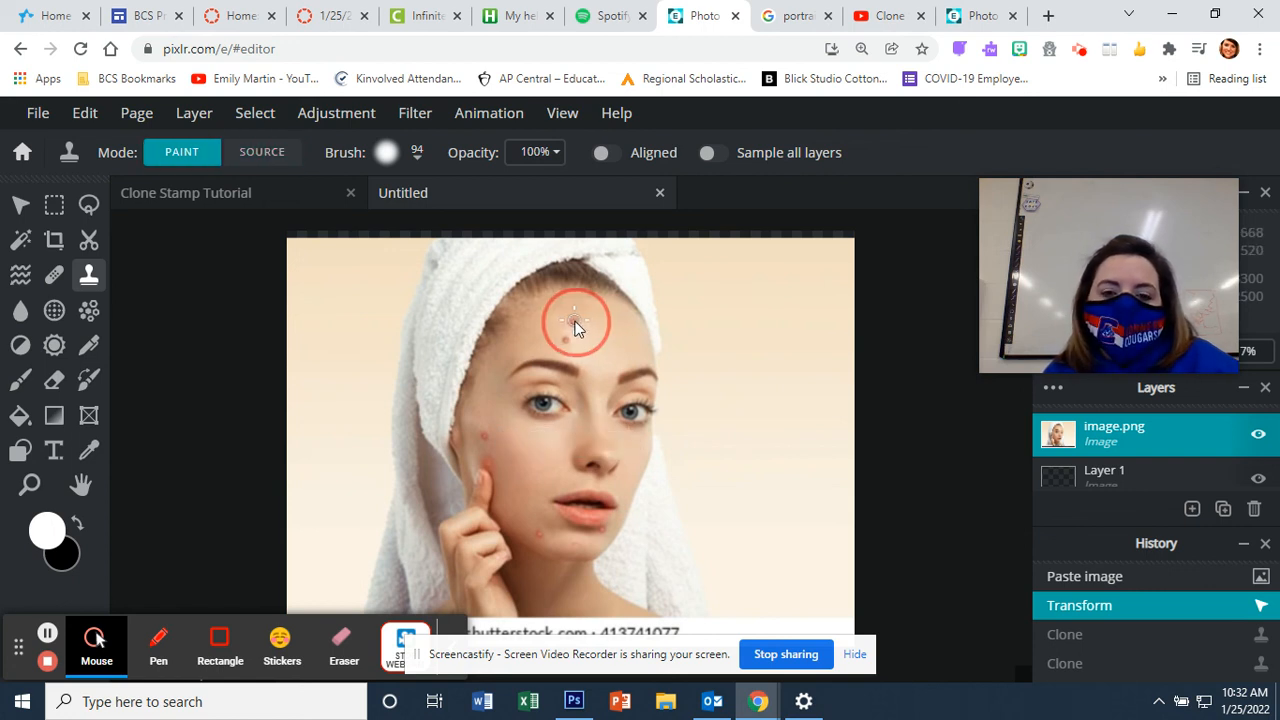
{"action": "left_click", "coordinate": [606, 335]}
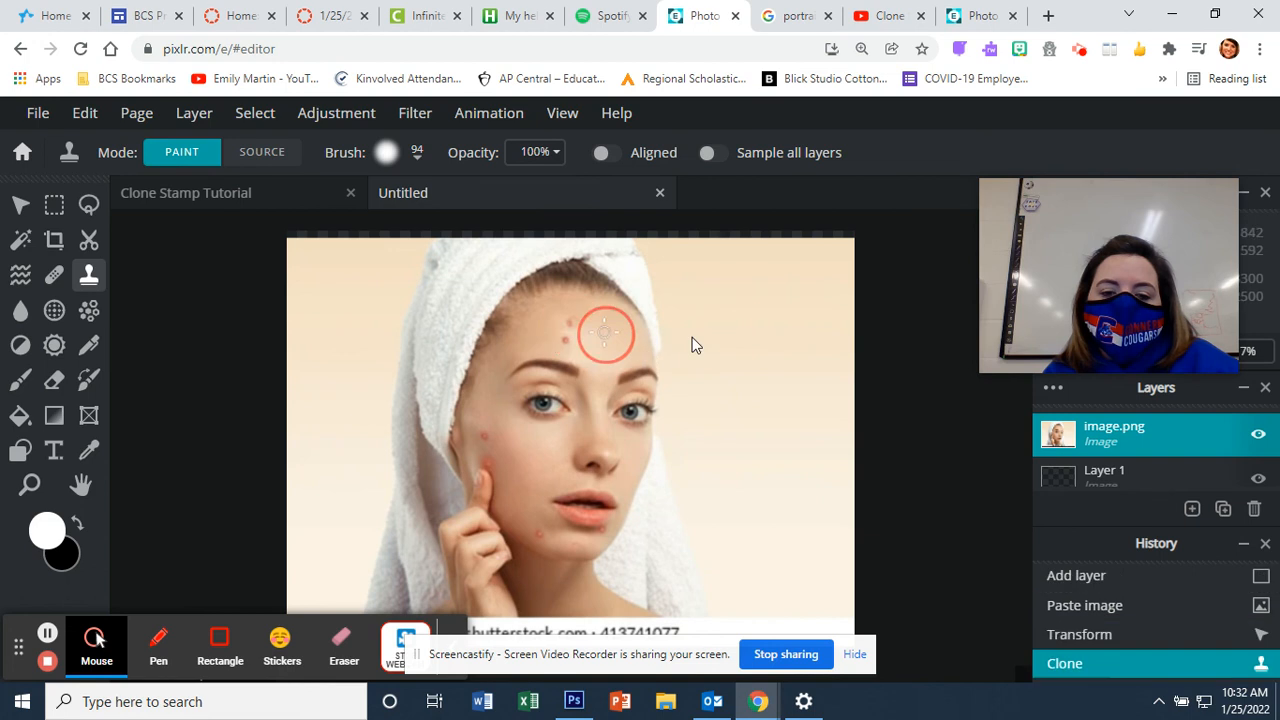
{"action": "key", "text": "alt"}
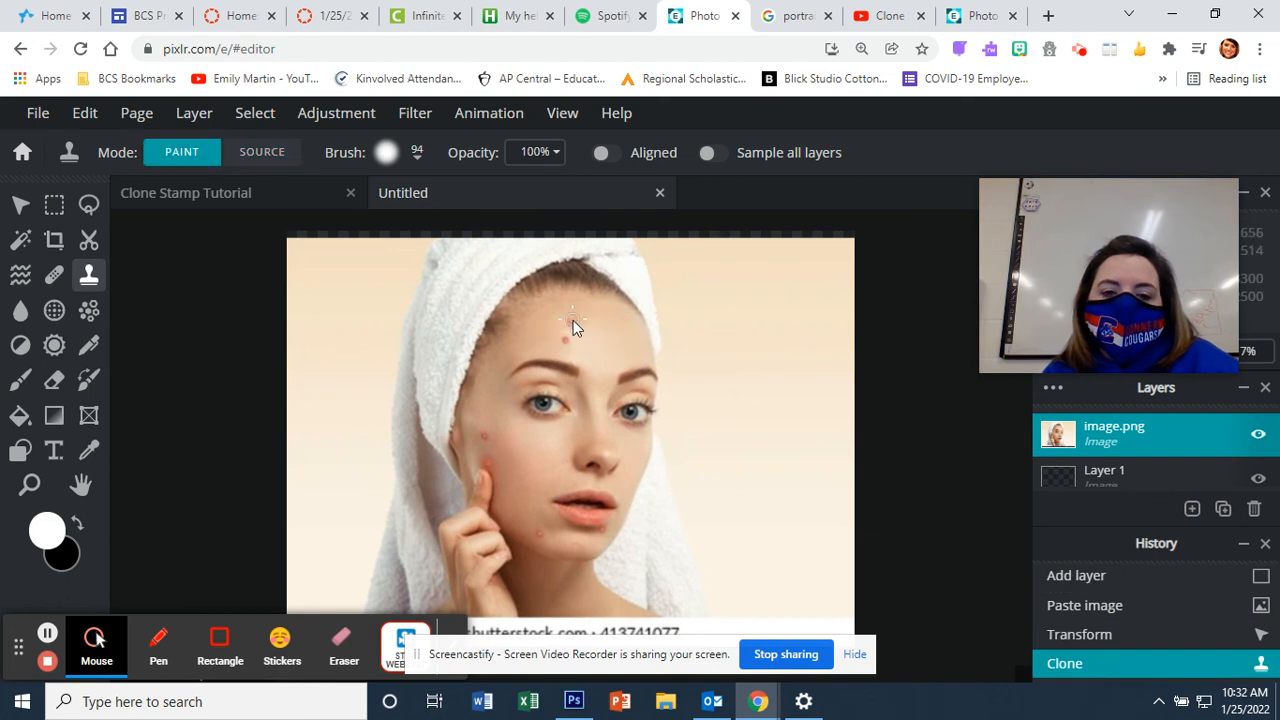
{"action": "left_click", "coordinate": [573, 322]}
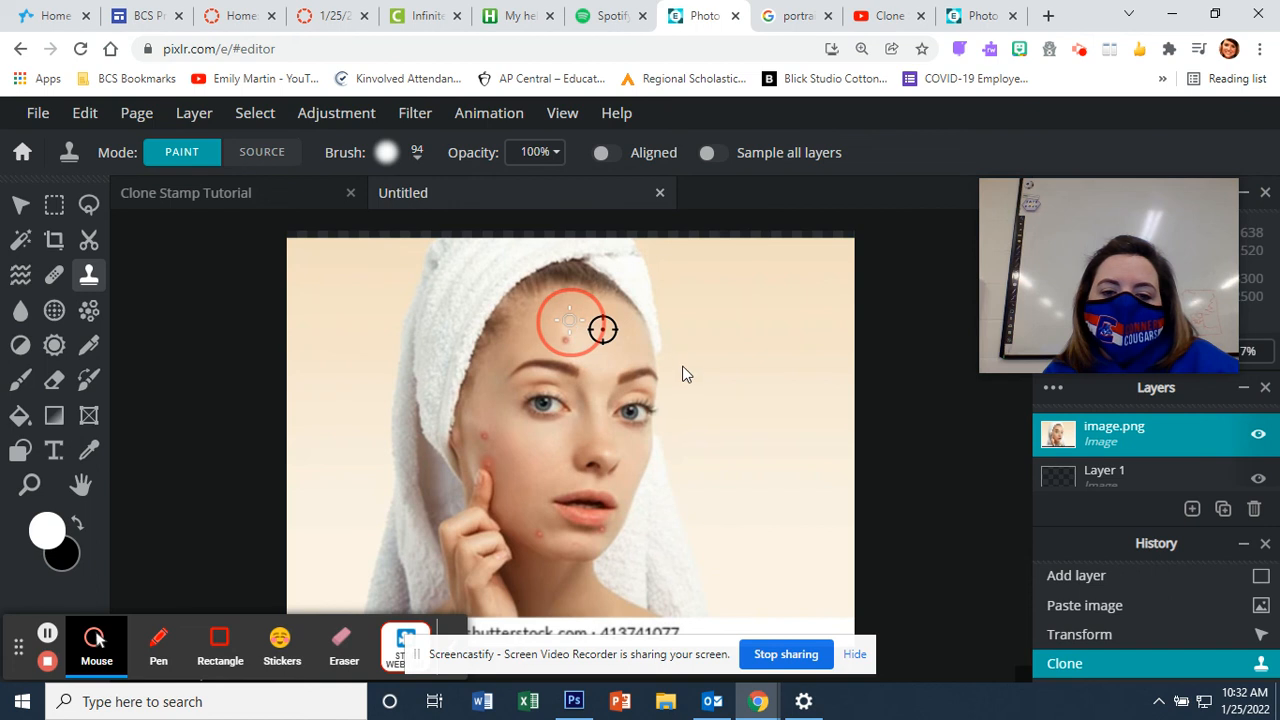
{"action": "left_click", "coordinate": [602, 333], "text": "alt"}
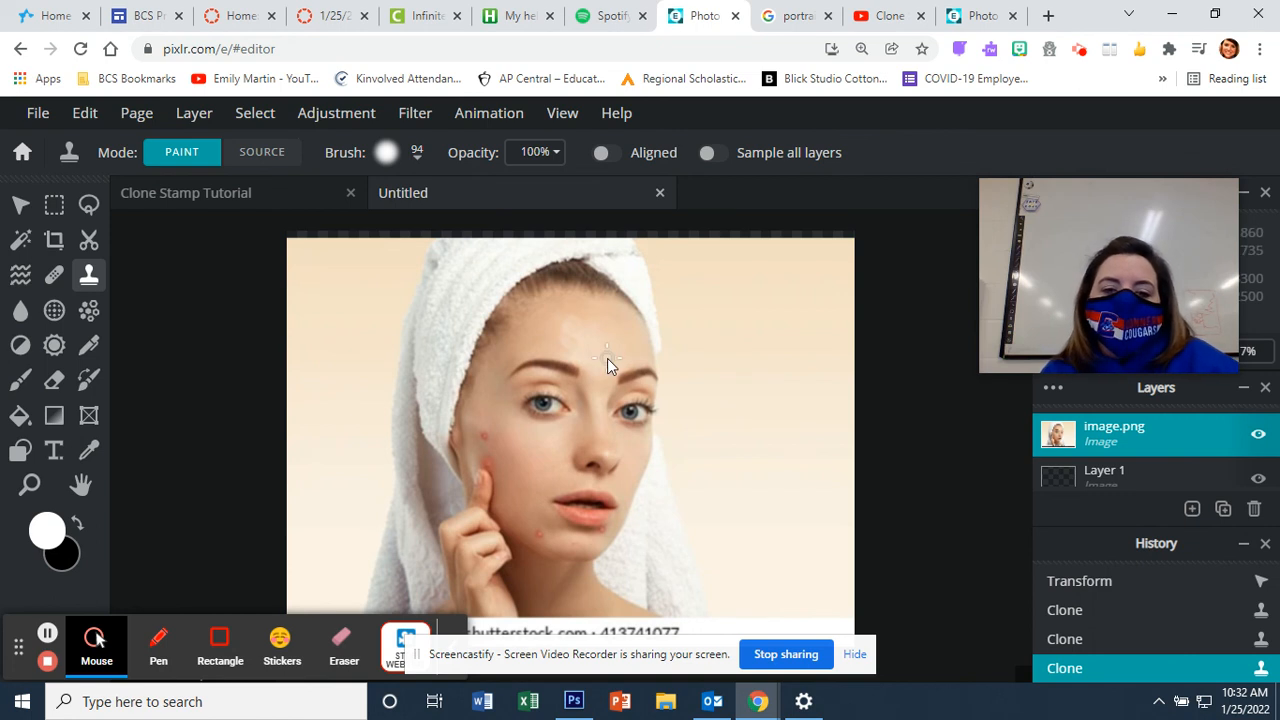
{"action": "left_click", "coordinate": [291, 198]}
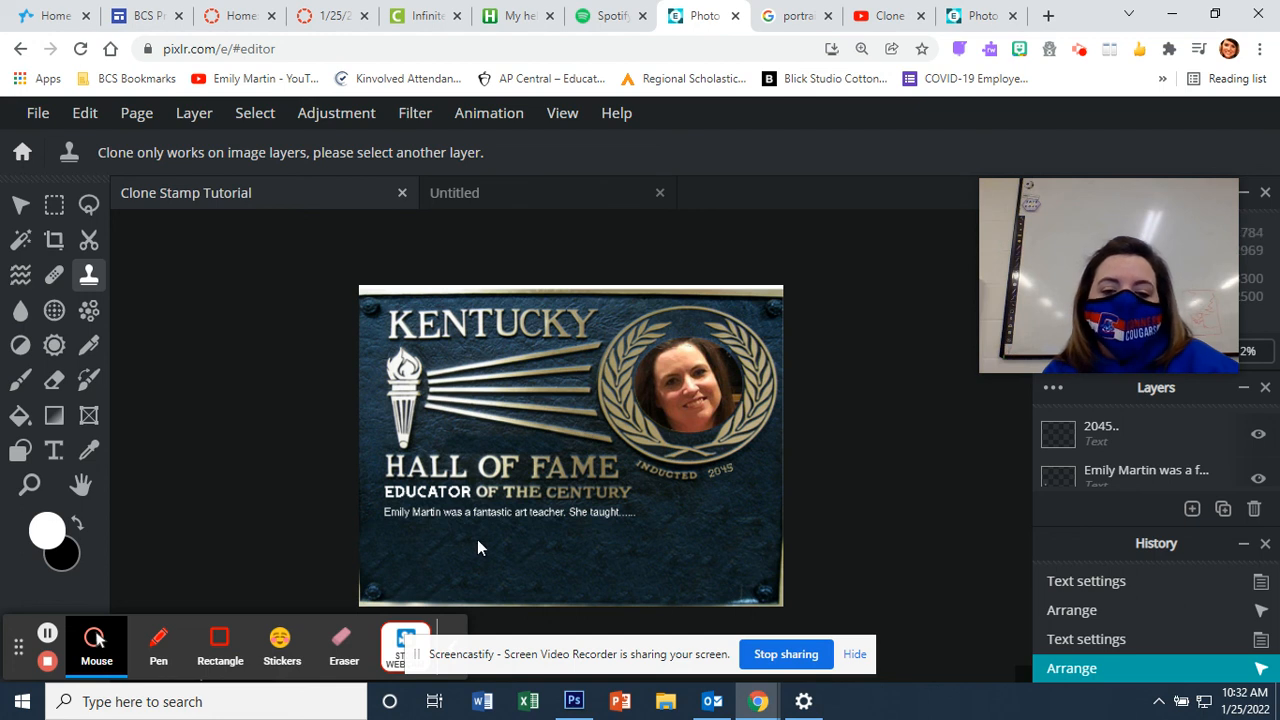